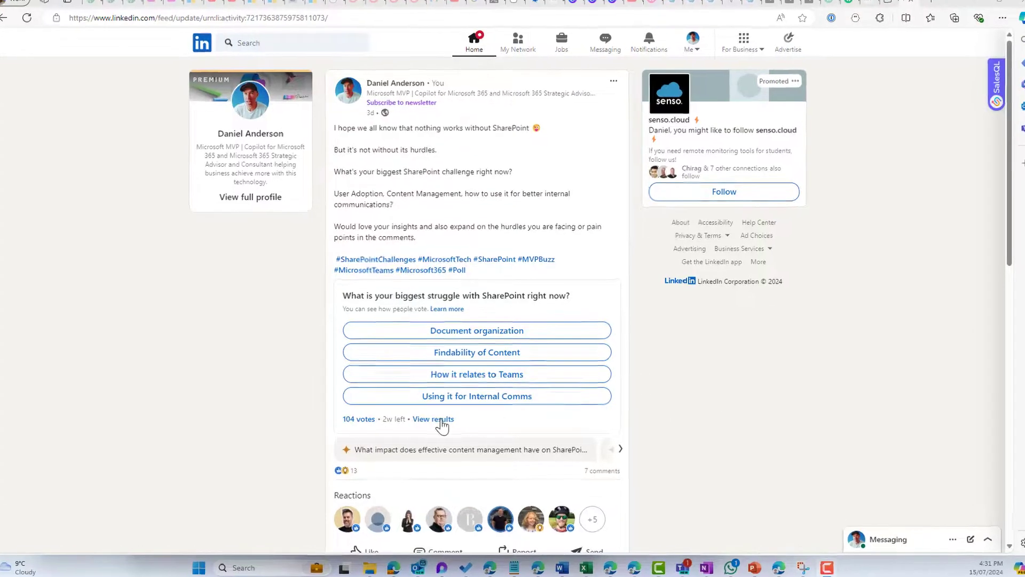
Step: Reveal the vote results of the LinkedIn poll on people's biggest SharePoint struggle
click(435, 418)
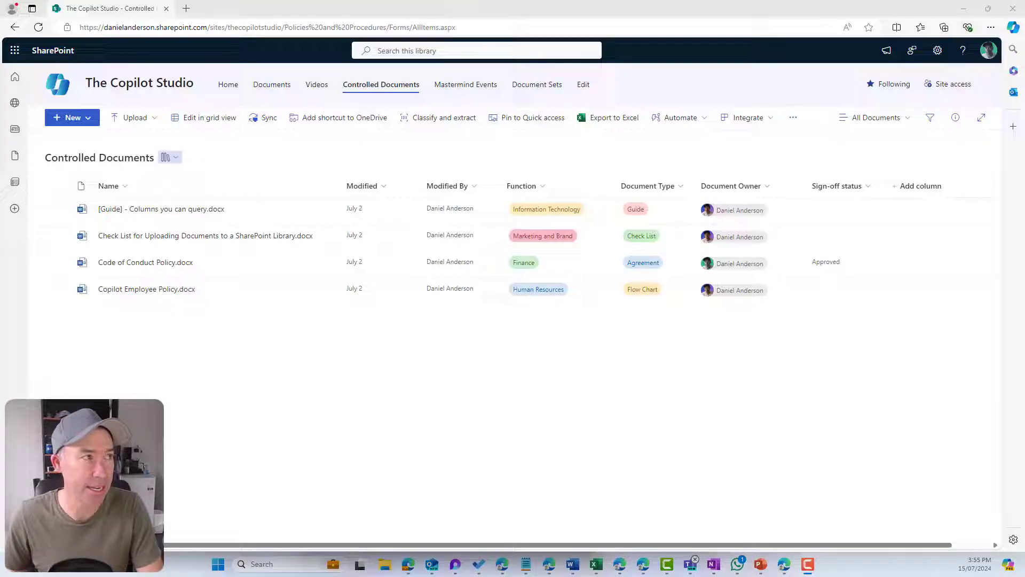
Step: Open copilot.microsoft.com in a new browser tab
click(185, 8)
click(192, 25)
text(copilot.microsoft.com)
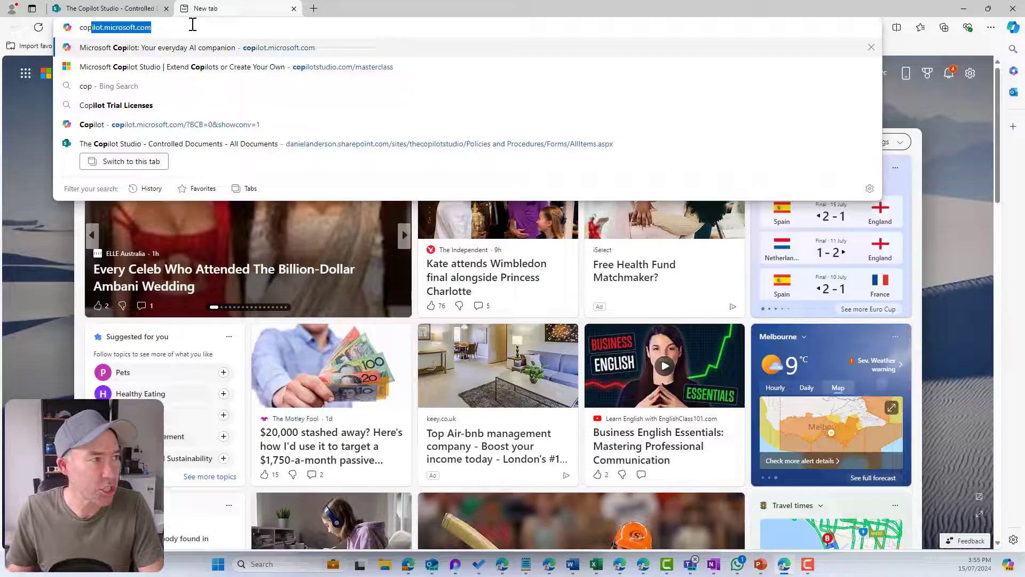
click(227, 52)
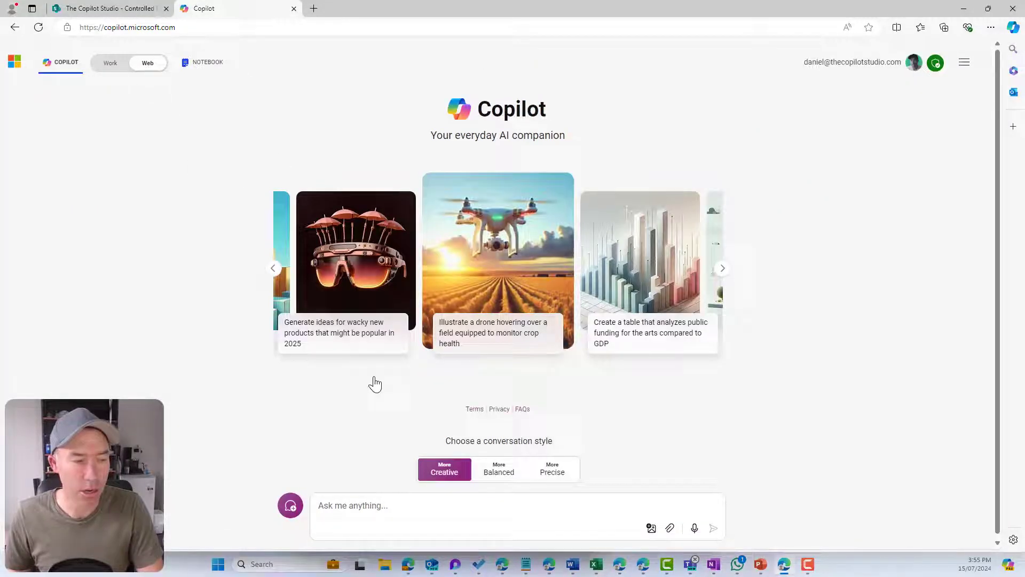
Step: Submit the pasted prompt asking for a simple explanation of SharePoint library metadata with two examples
click(414, 508)
text(In the context of a SharePoint Document Library can you explain what metadata is. Explain it to me like I am a 12 year old and provide me with 2 examples)
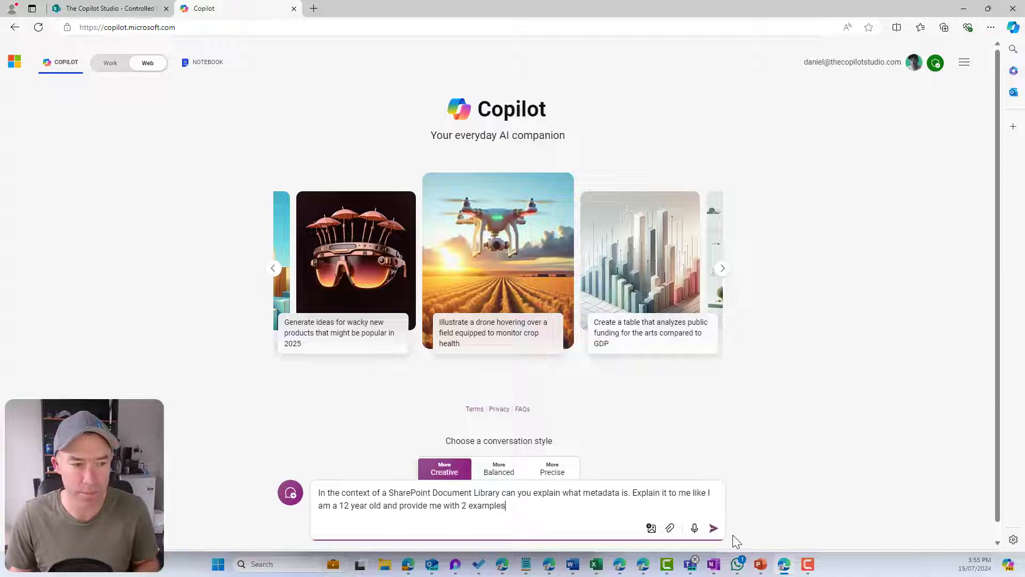
click(713, 529)
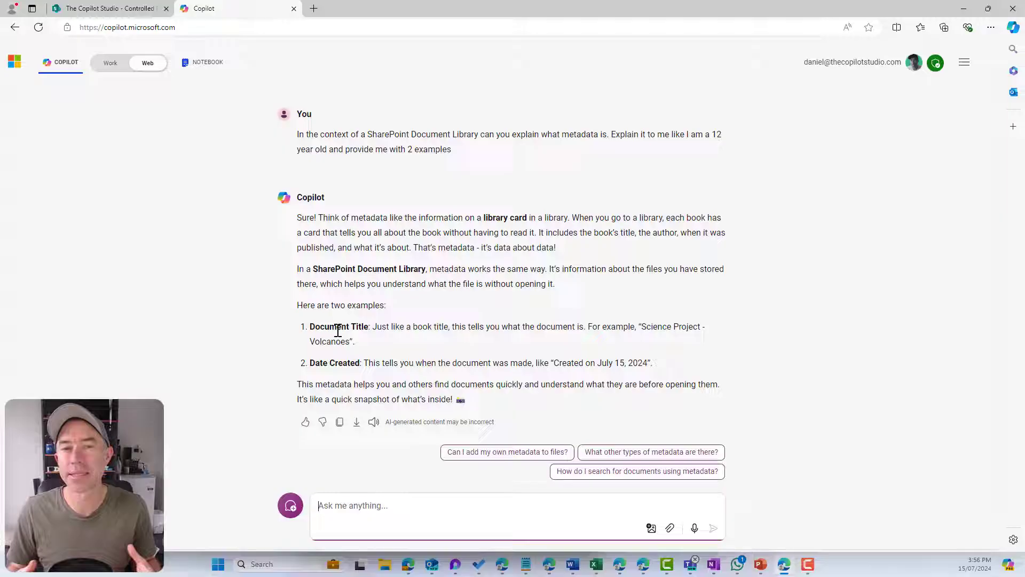
Step: Filter Controlled Documents by Function to Human Resources, clear that filter, then open the site's home page
click(126, 9)
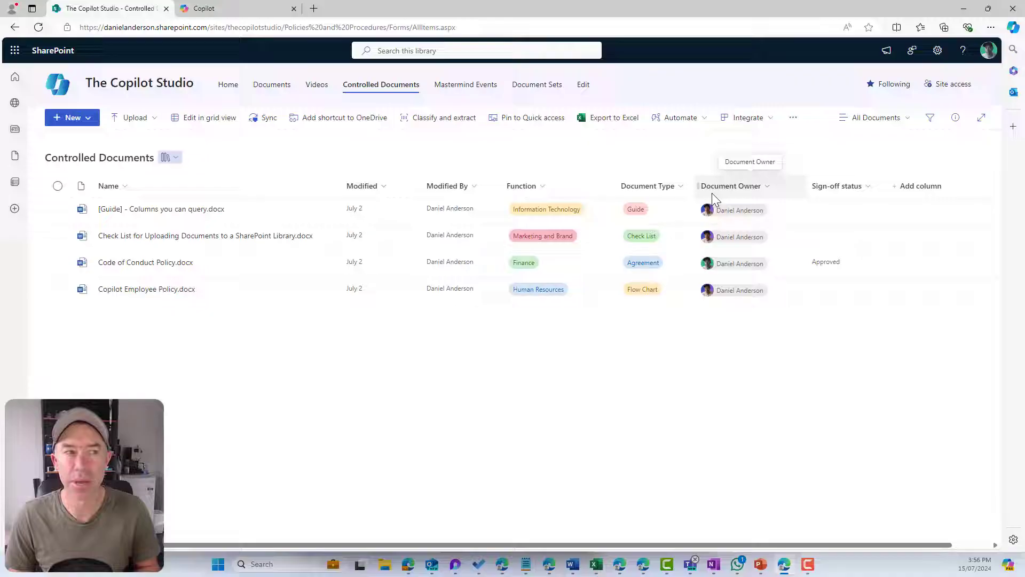
click(542, 187)
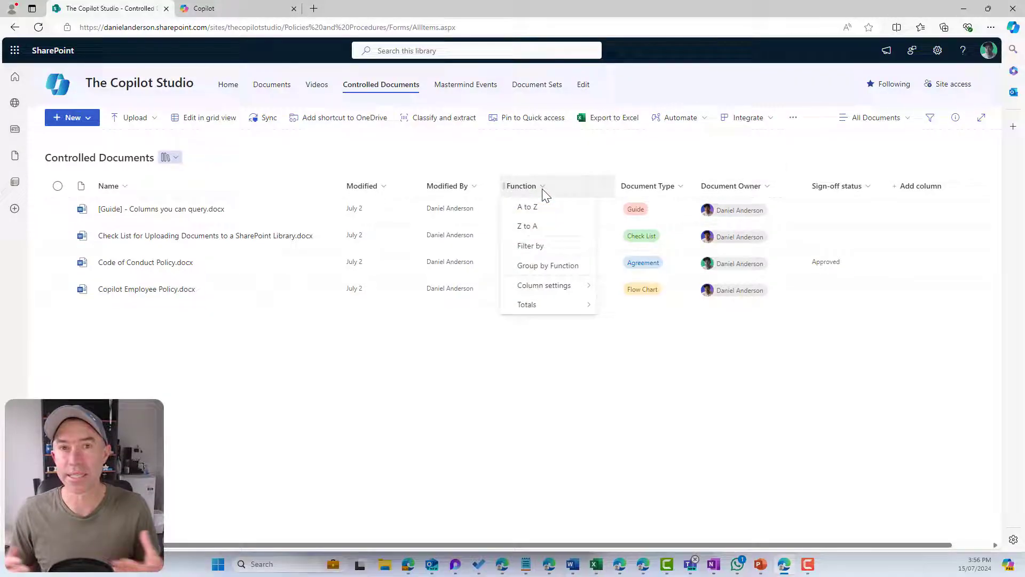
click(537, 246)
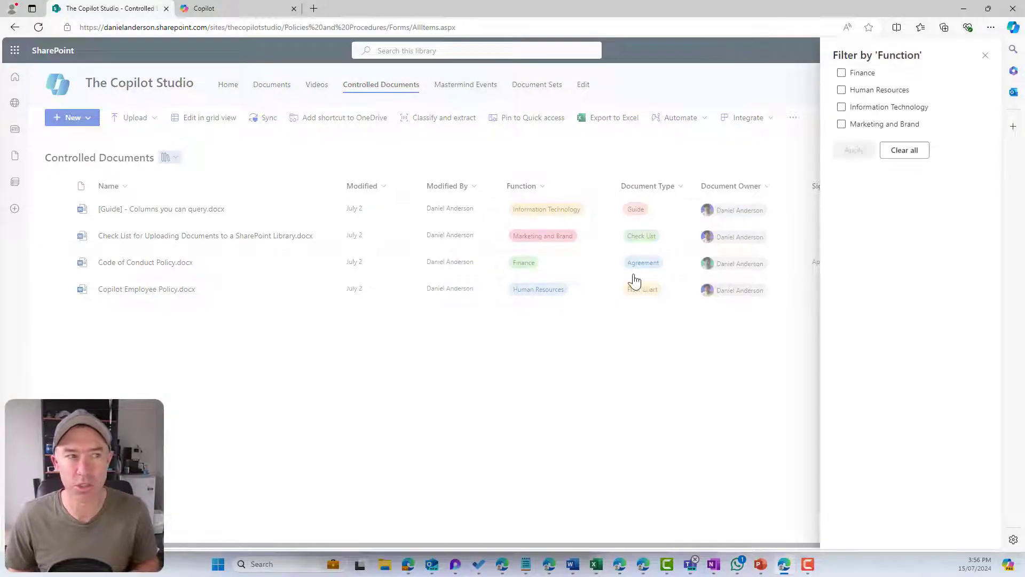
click(842, 91)
click(853, 151)
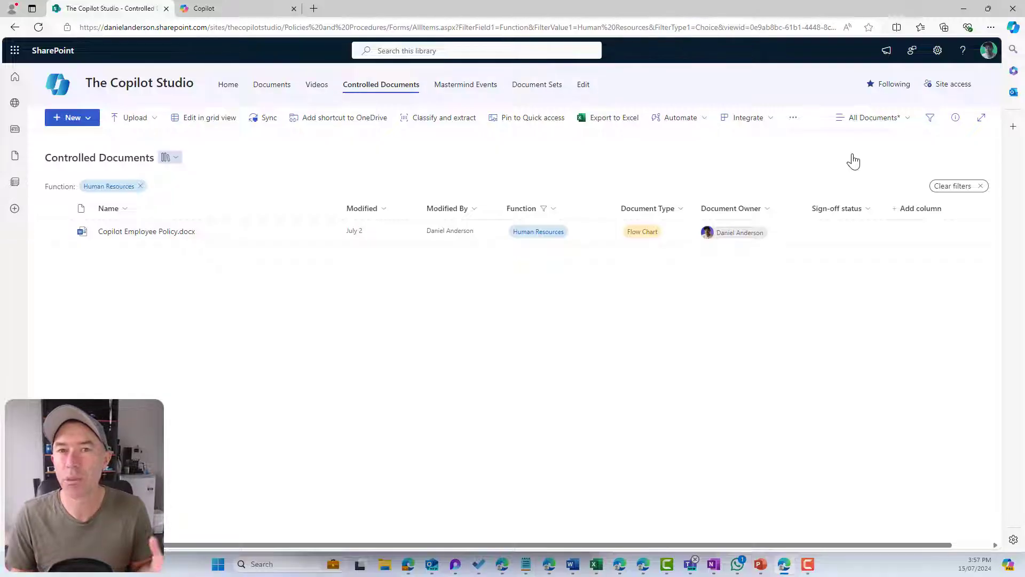
click(140, 187)
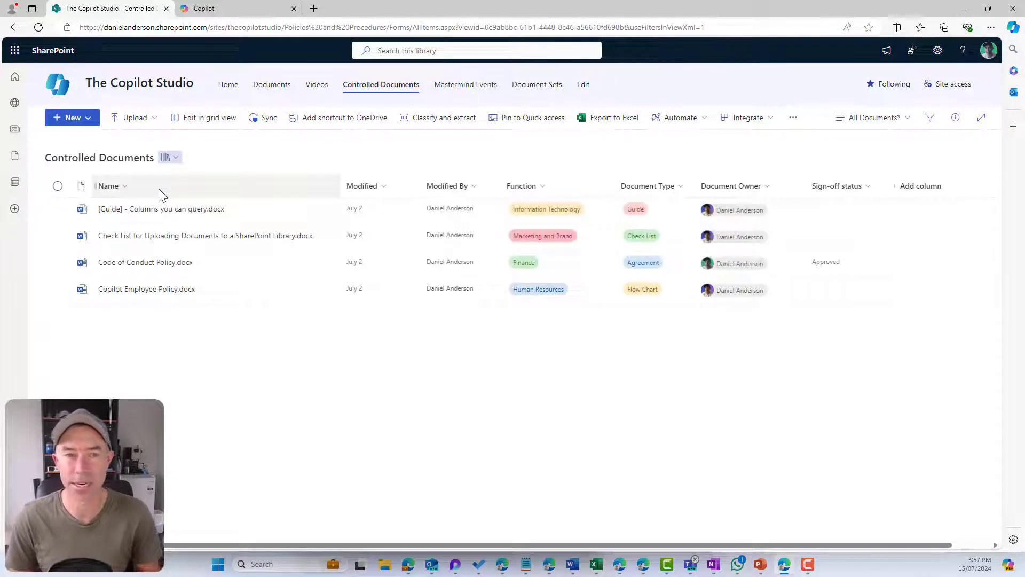
click(120, 84)
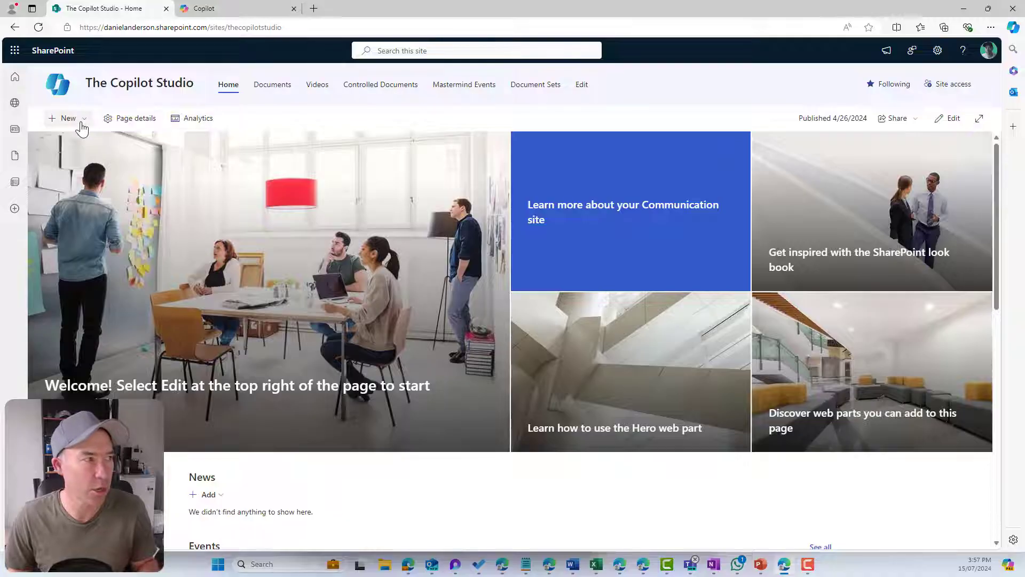
Step: Create a blank document library named 'Policies' on the Copilot Studio site
click(80, 126)
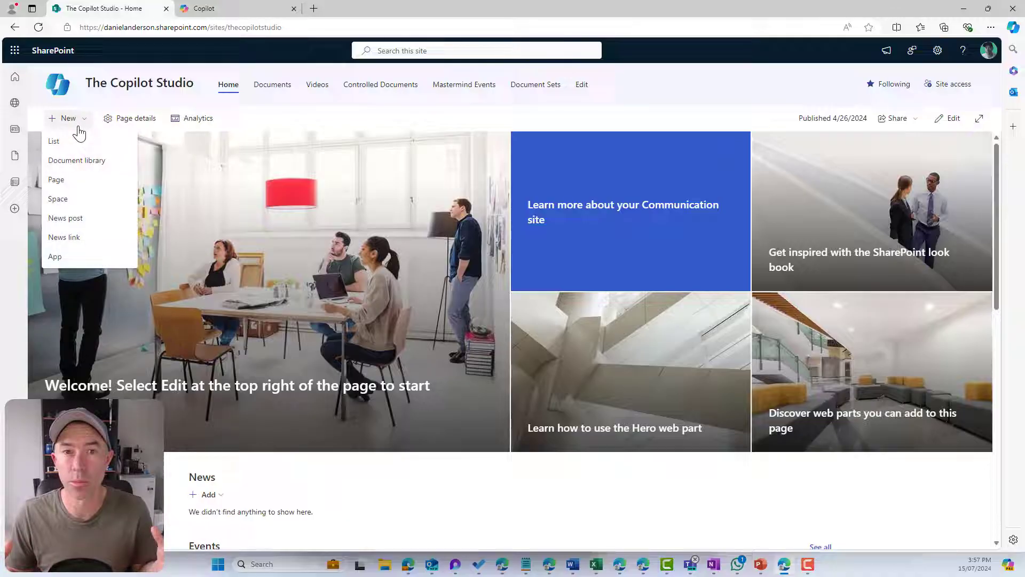
click(75, 160)
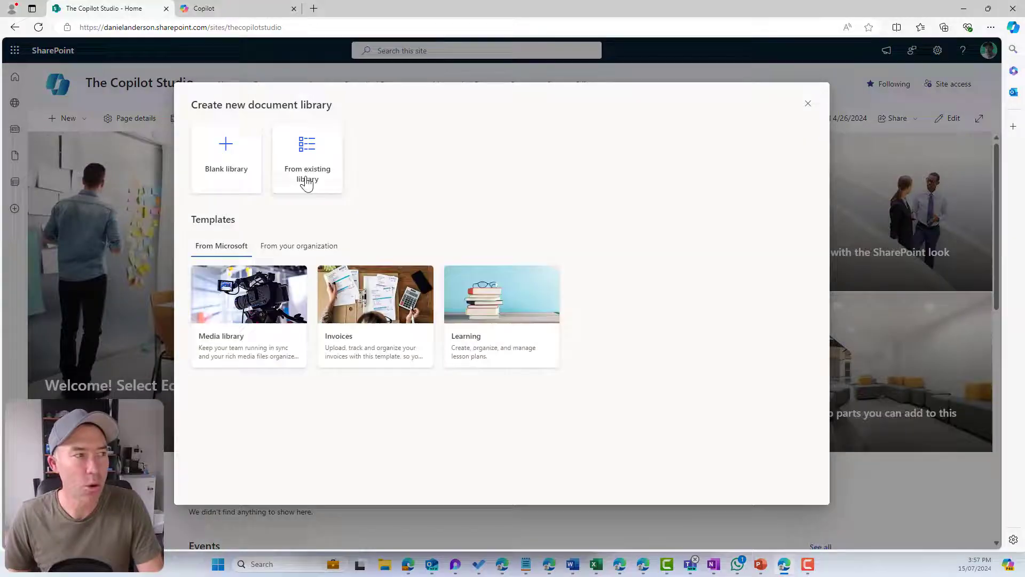
click(224, 164)
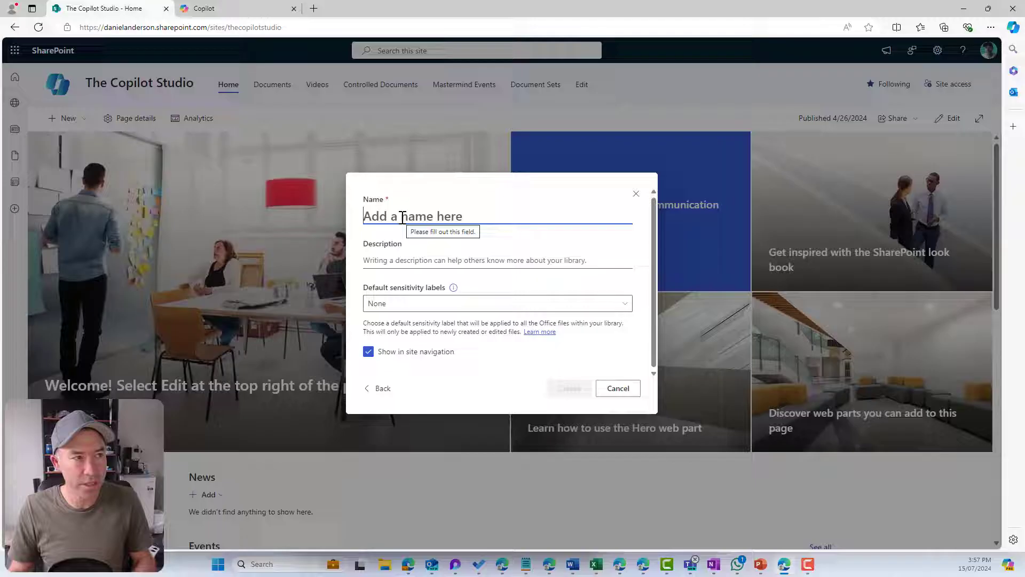
text(Policies)
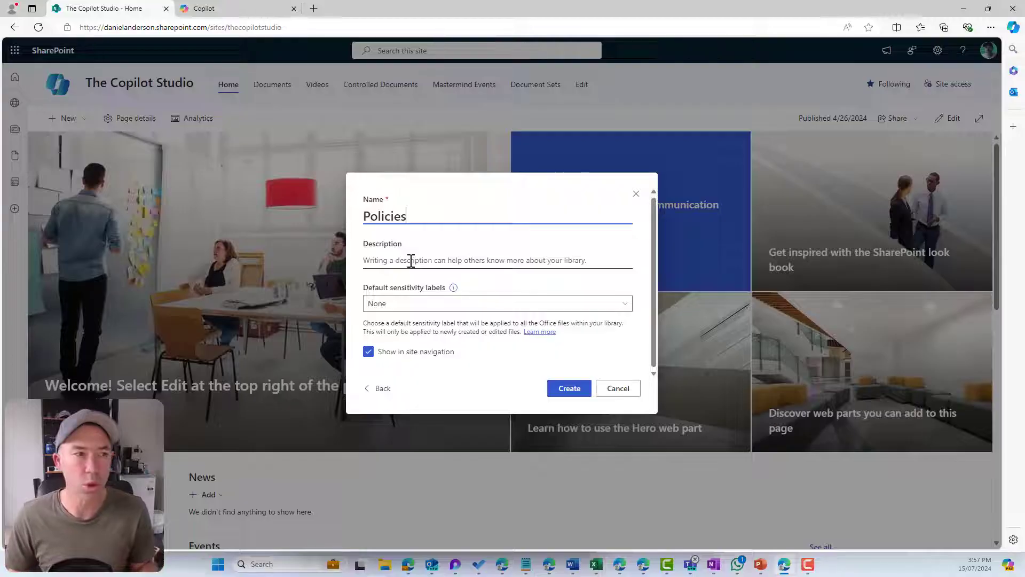
click(570, 395)
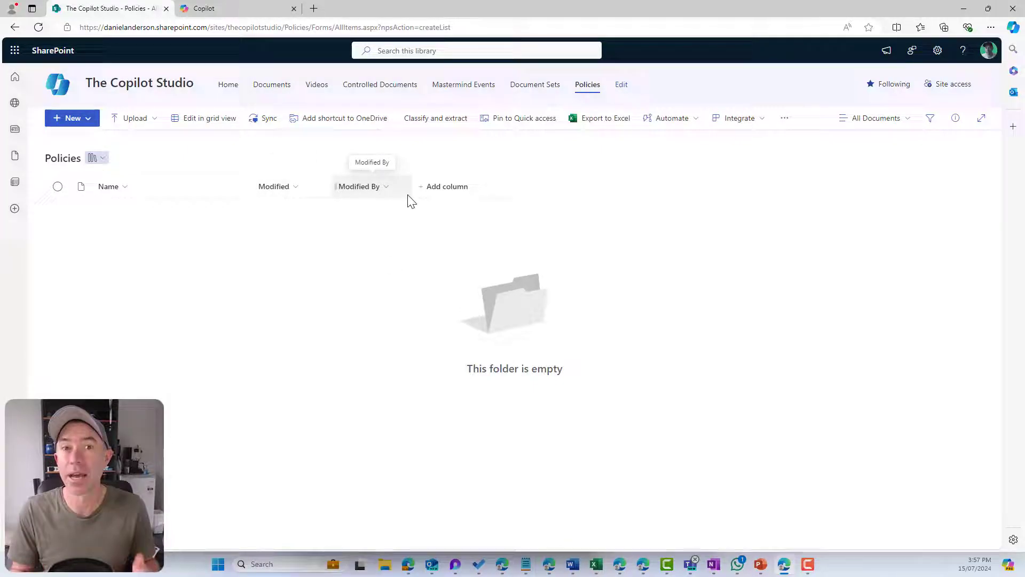
Step: Show the ID, Created By and Created columns in the Policies view, with Created By placed above Created
click(456, 196)
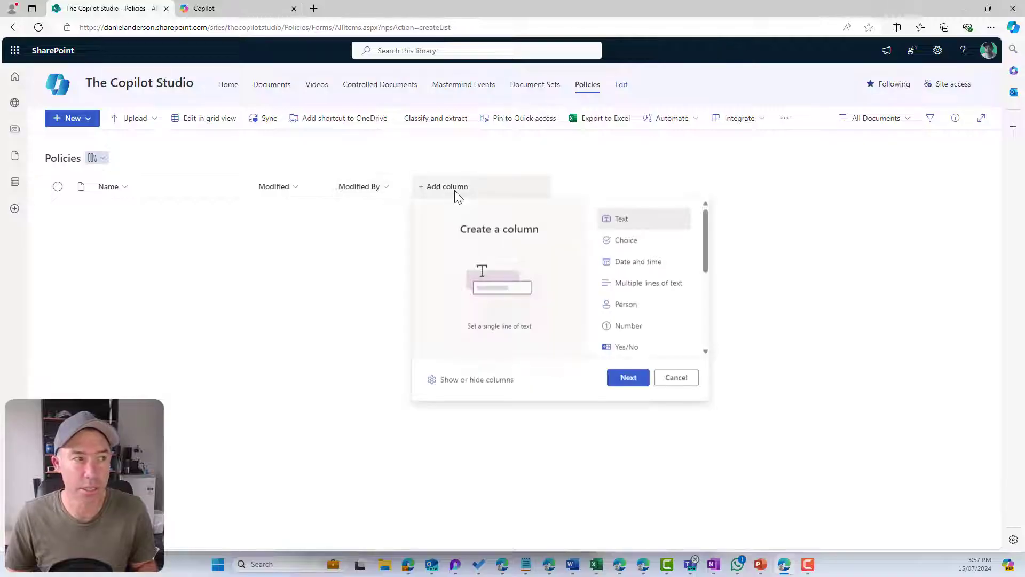
click(460, 381)
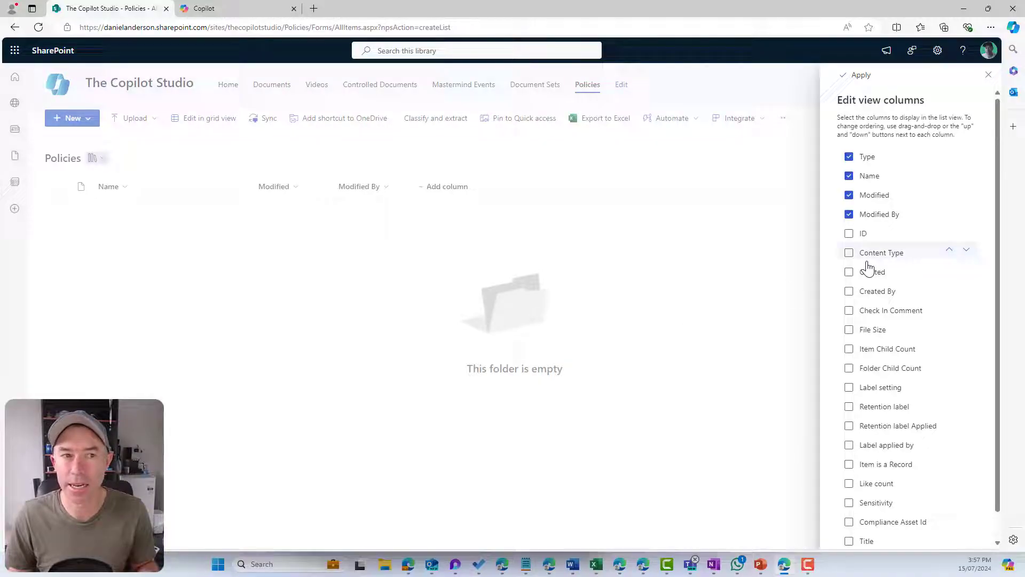
scroll(870, 267, down, 1)
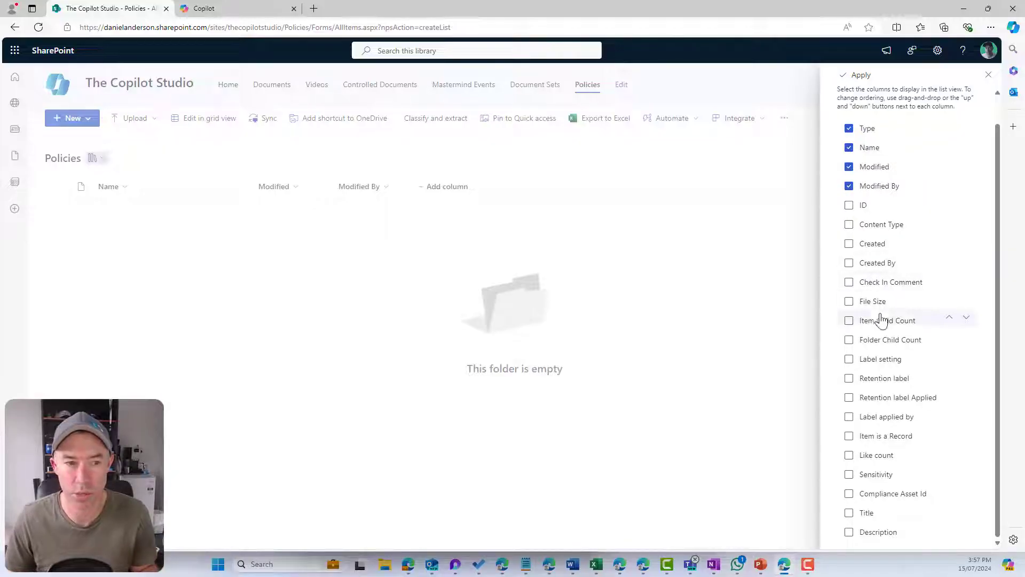
drag(849, 265, 849, 239)
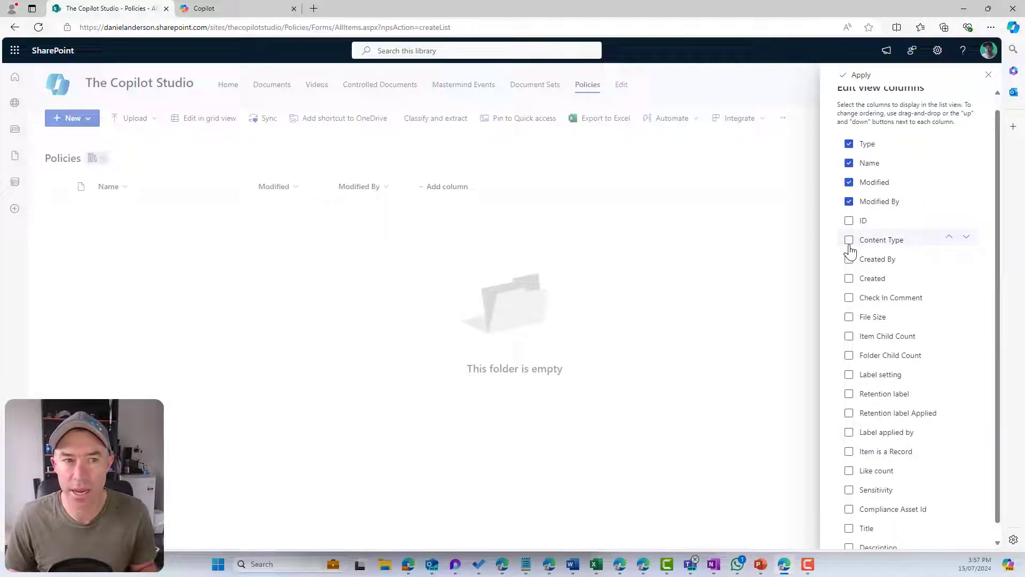
click(847, 260)
click(850, 278)
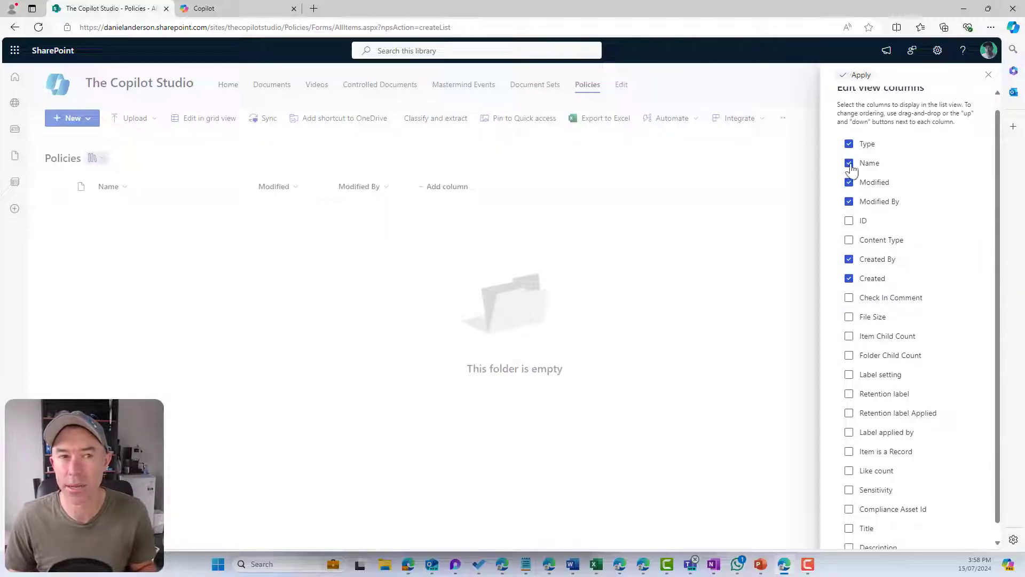
click(848, 221)
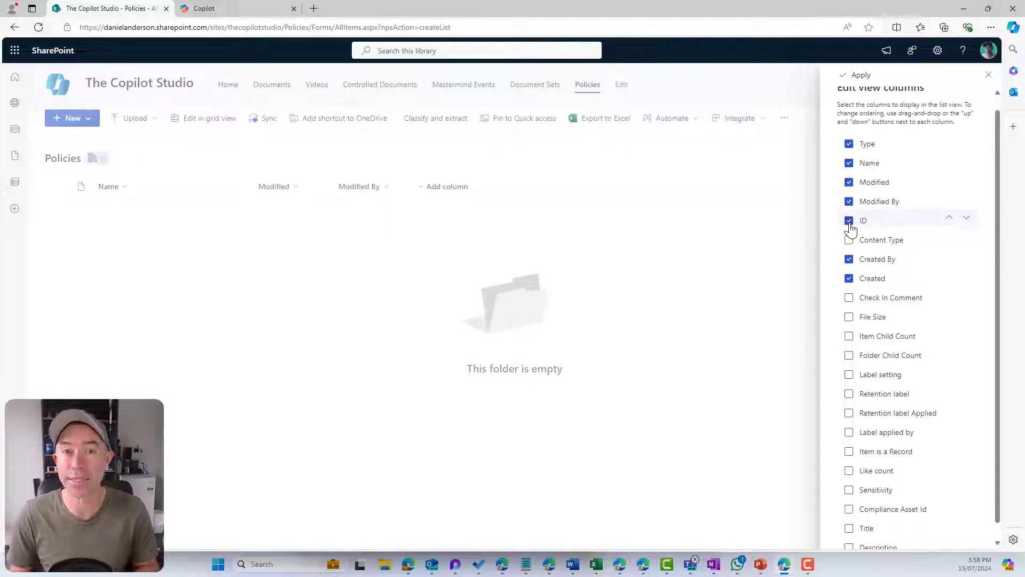
click(857, 75)
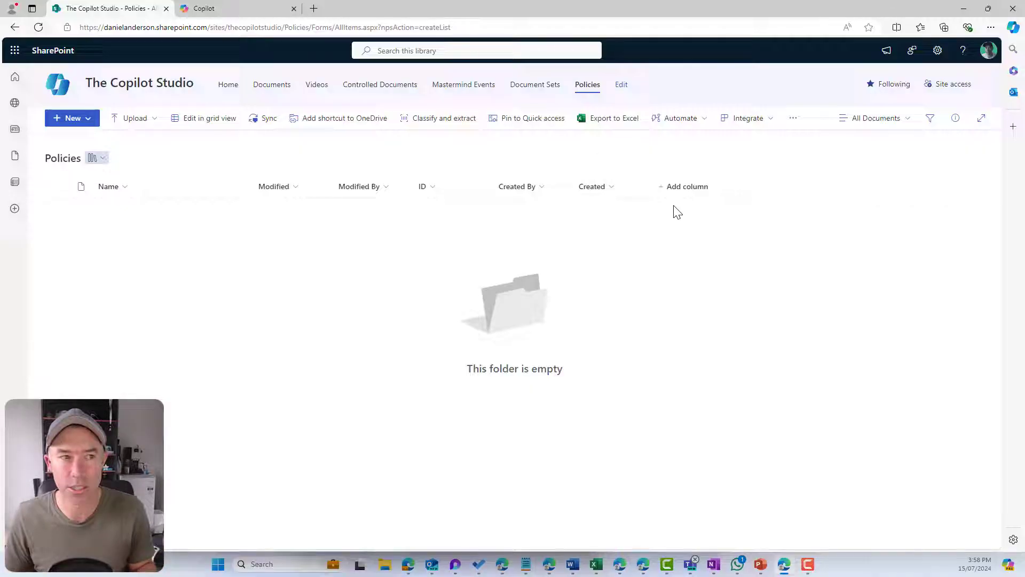
click(681, 192)
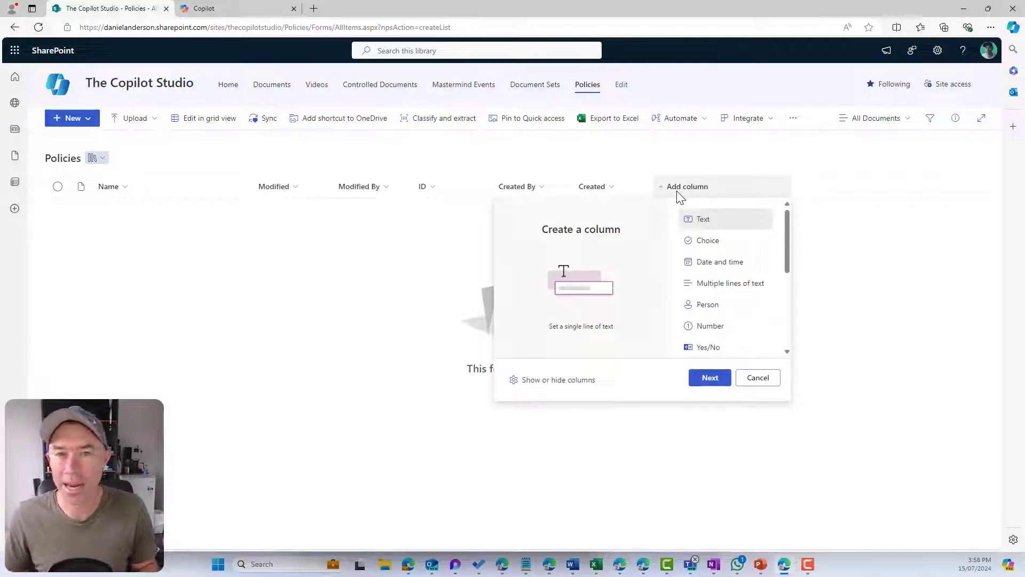
Step: Start a Choice column named 'Function' in Policies, then switch back to the Copilot tab
scroll(744, 271, down, 1)
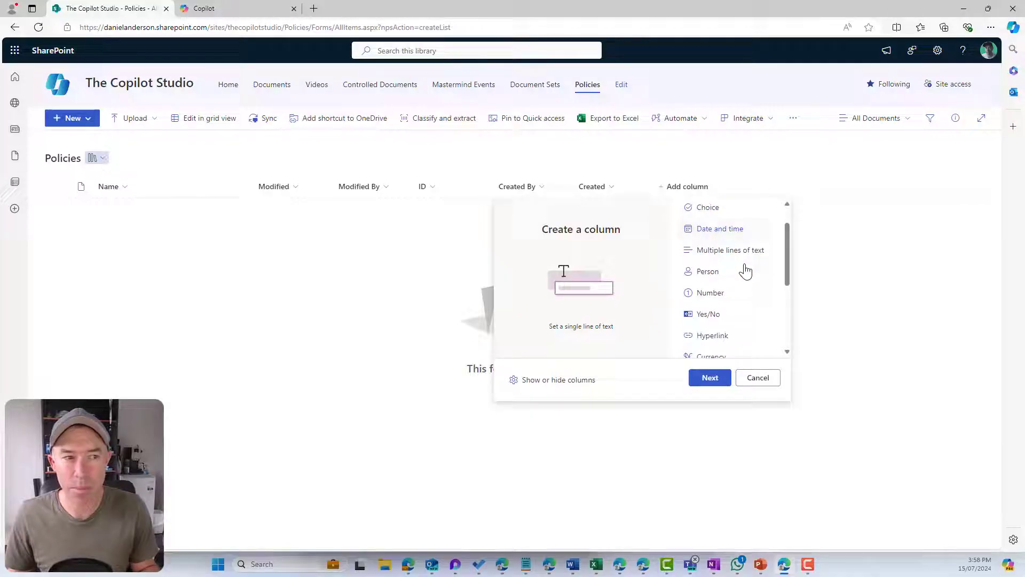
scroll(745, 271, down, 3)
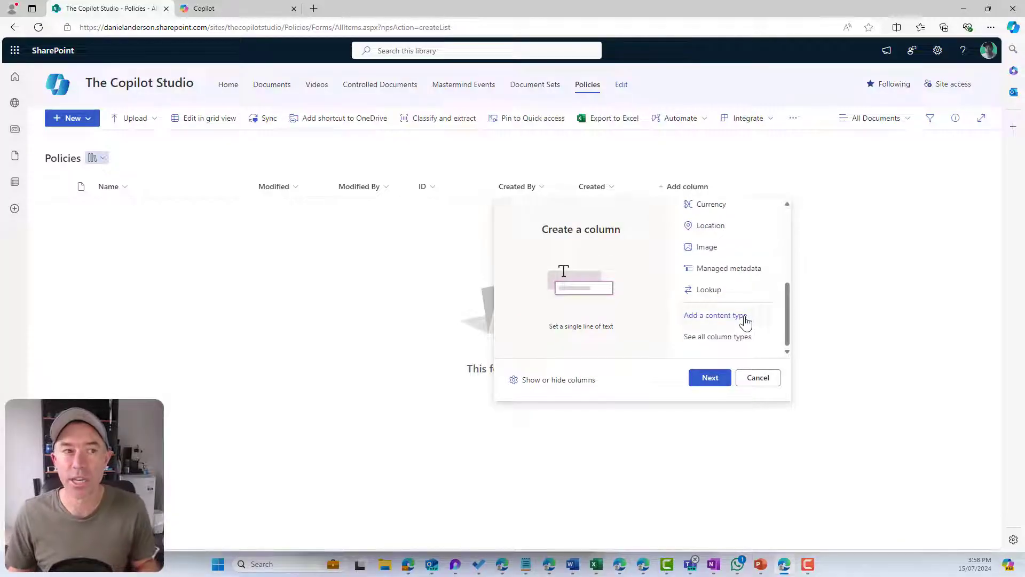
scroll(753, 315, up, 4)
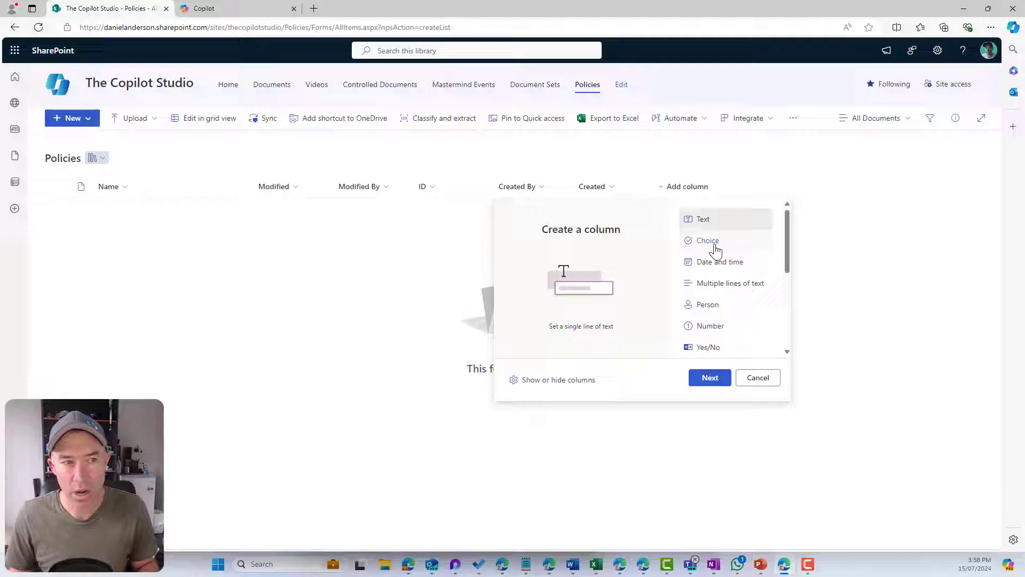
click(715, 245)
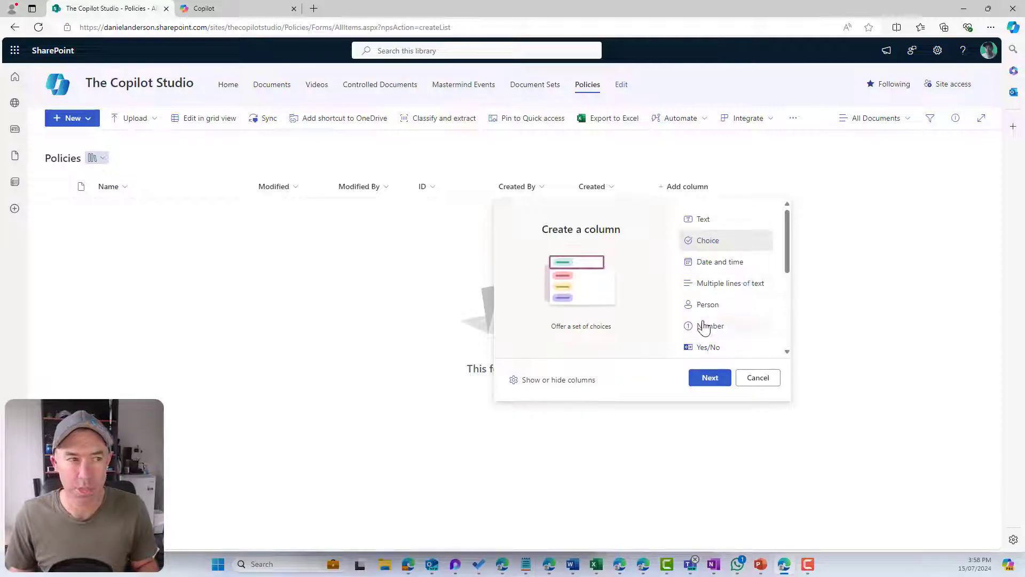
click(709, 379)
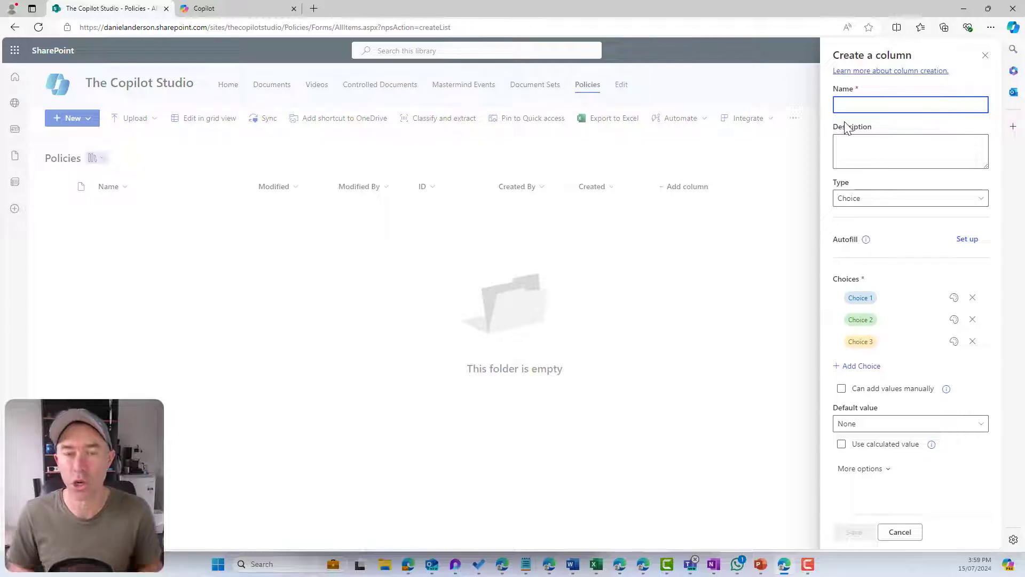
text(Function)
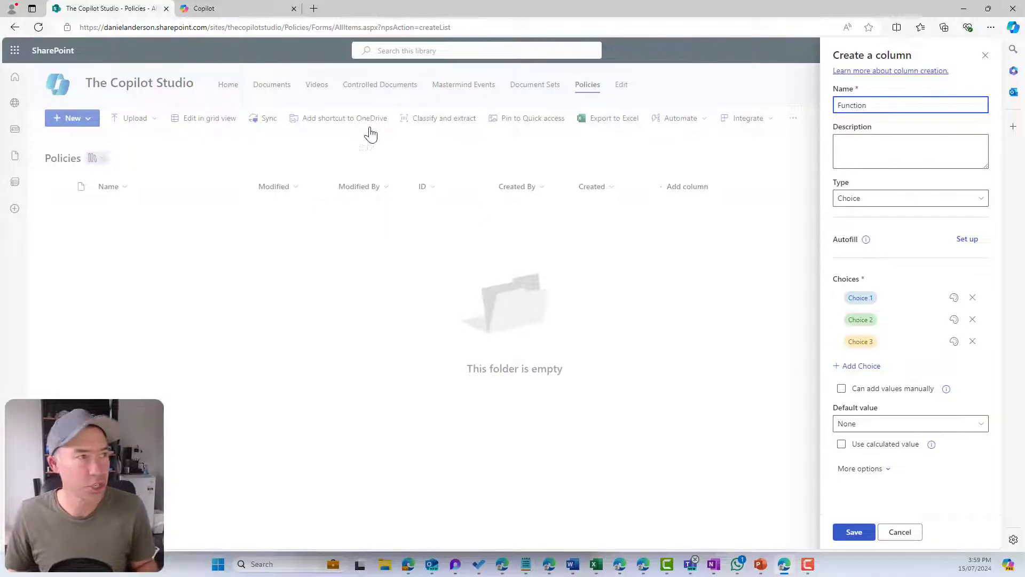
click(228, 15)
Step: Ask Copilot for 10 common business departments, then for just their names
click(391, 502)
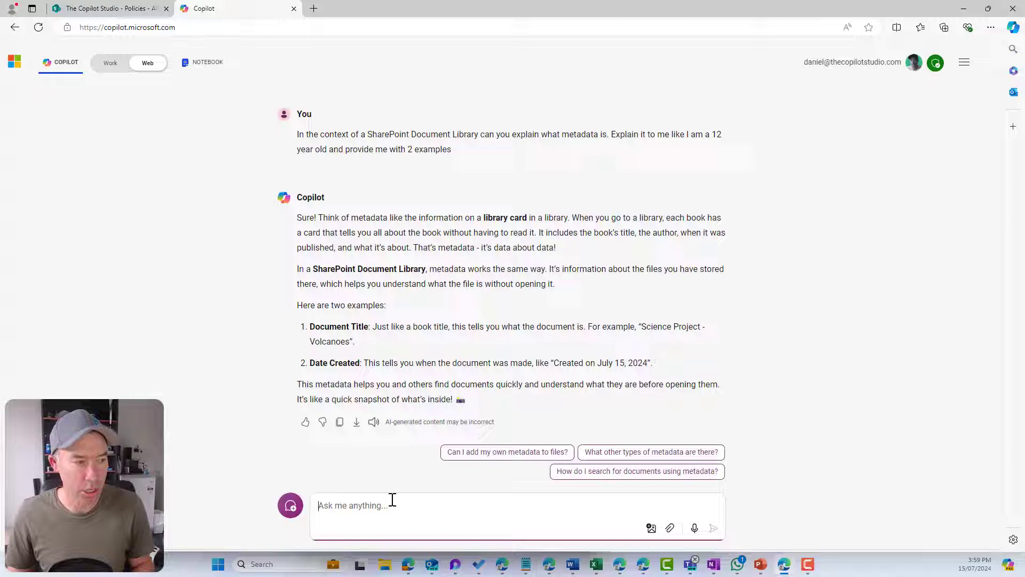
text(Can you list )
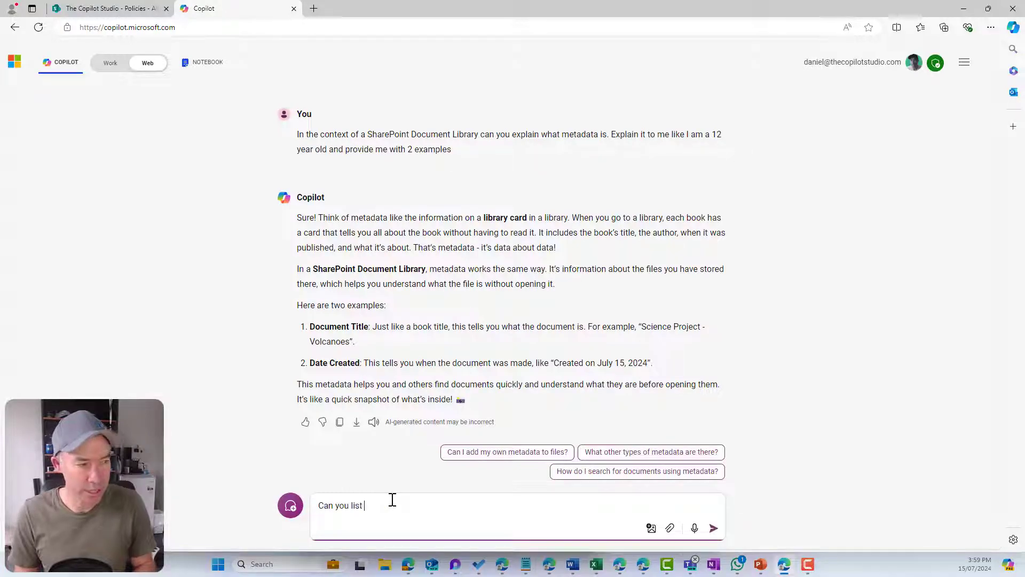
text(10 commo)
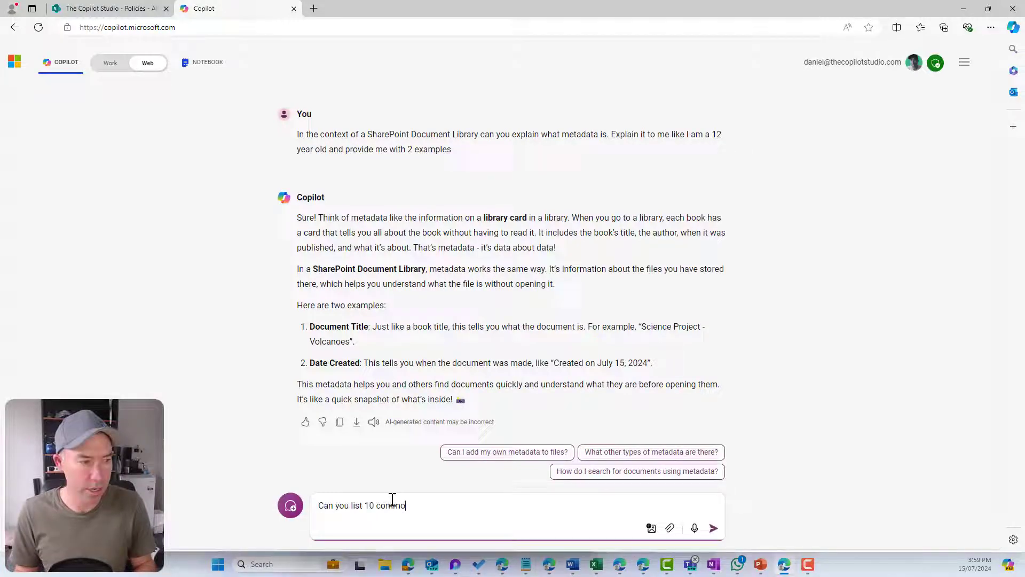
text(n depar)
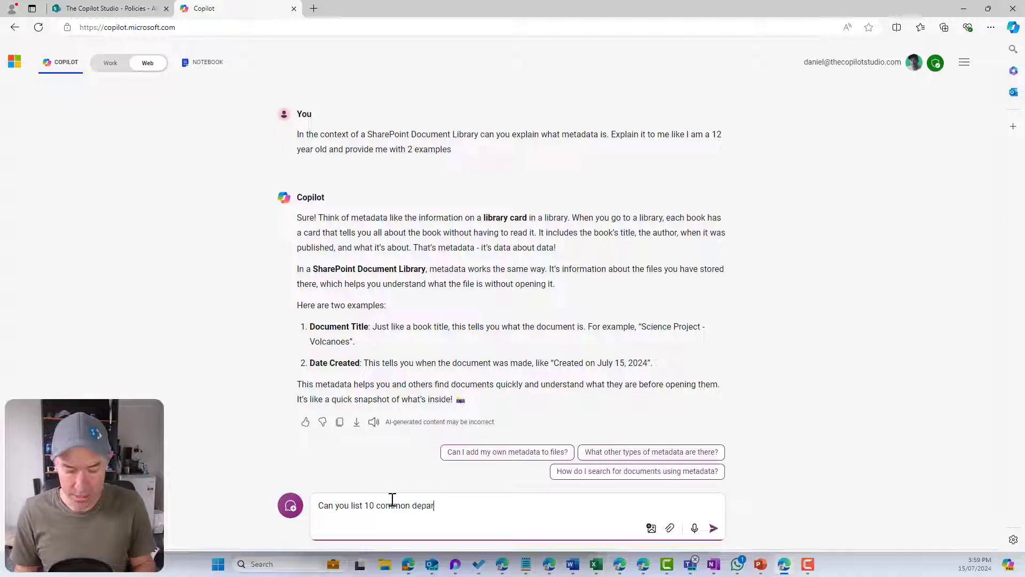
text(tments in)
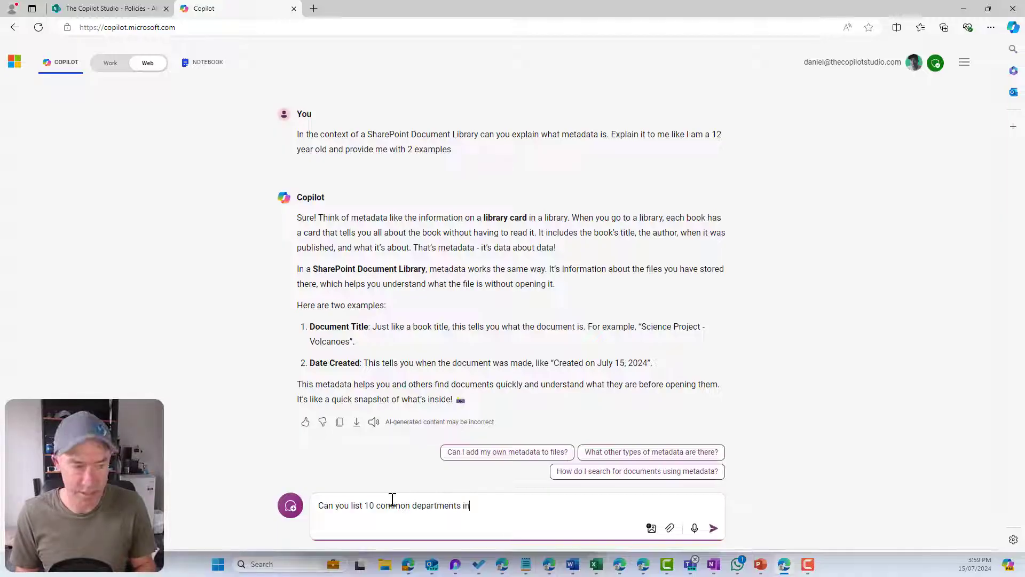
text( a business)
key(Return)
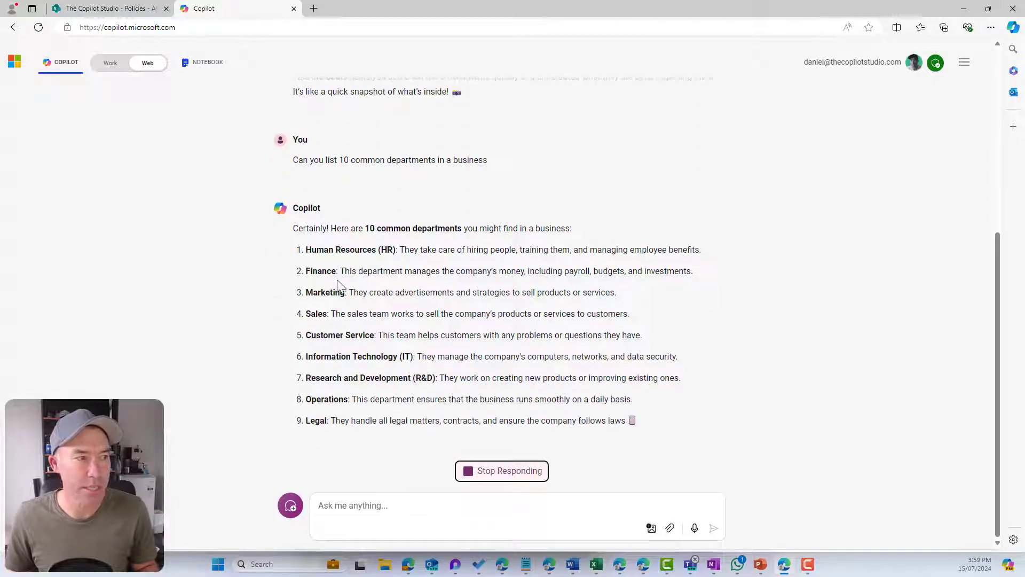
click(407, 516)
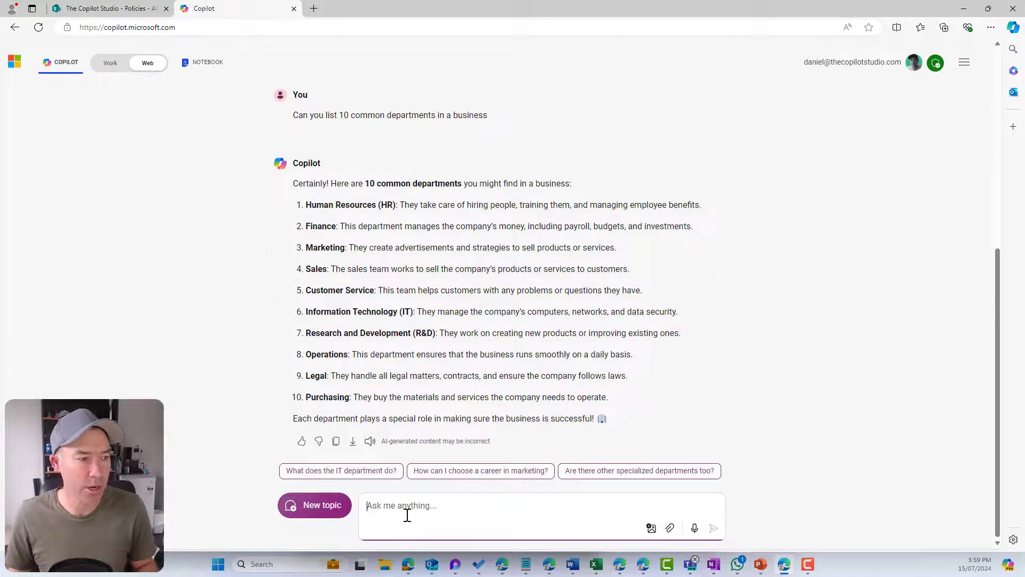
text(Can you )
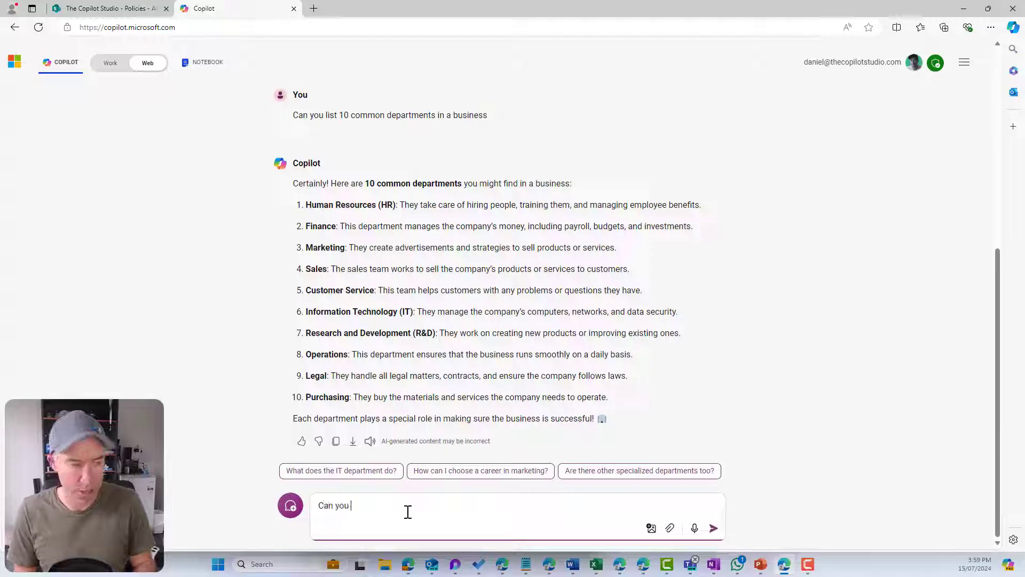
text(please just oist the)
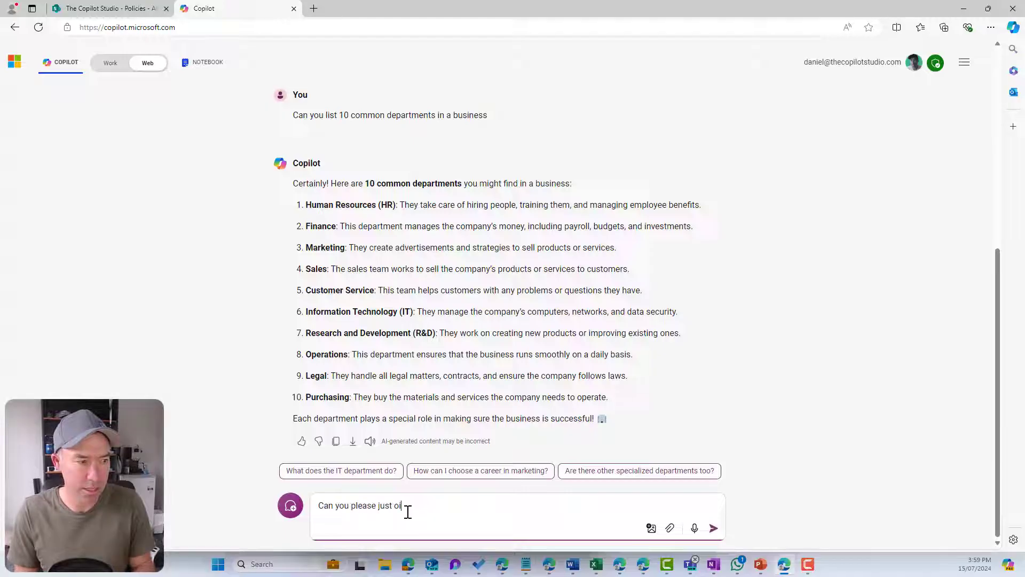
key(BackSpace)
key(BackSpace)
key(BackSpace)
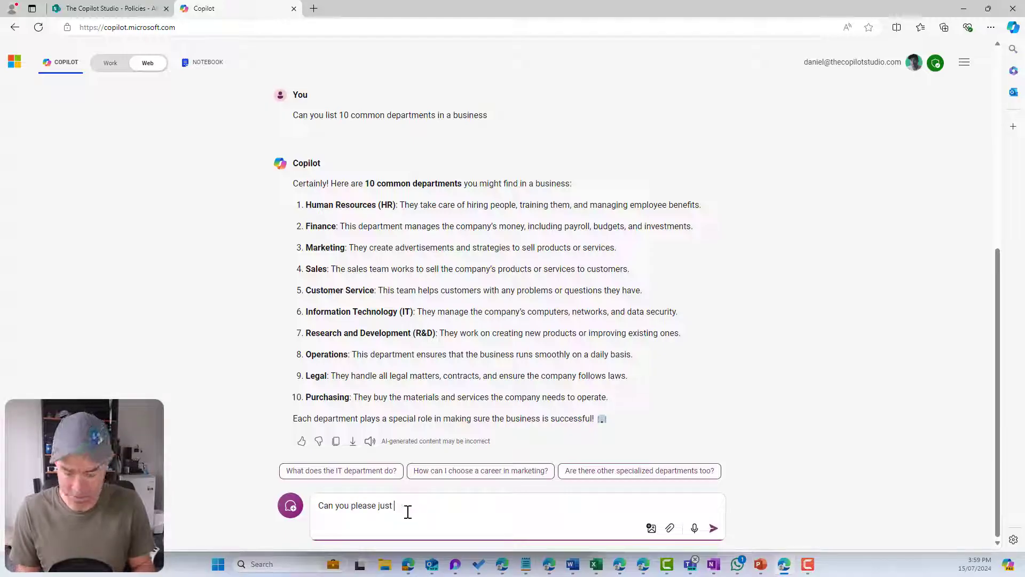
text(ist the name )
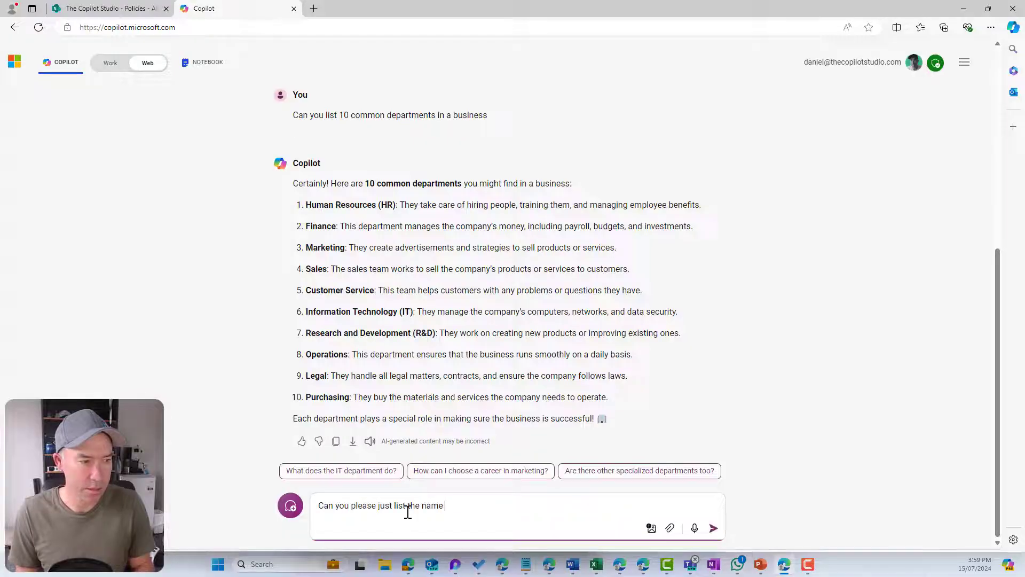
text(s)
key(Return)
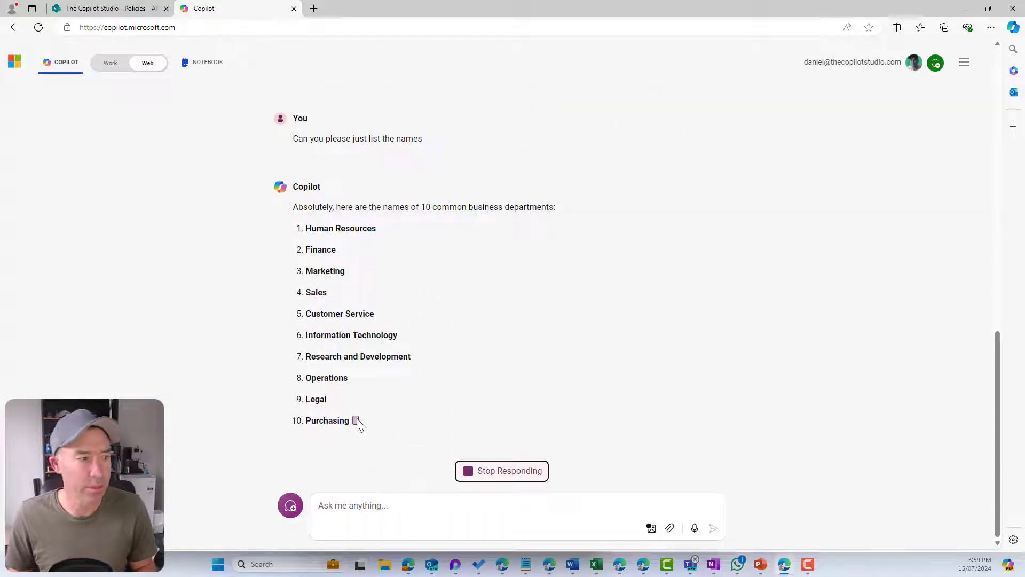
Step: Have Copilot remove the numbers, then select the ten names from Human Resources to Purchasing
click(368, 501)
text(now remove th)
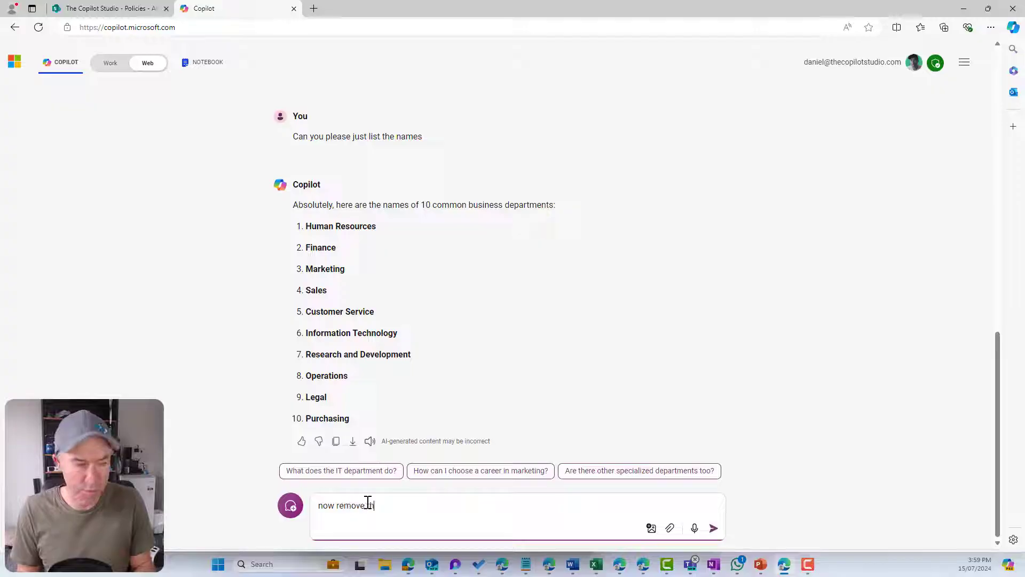
text(e numbers)
key(Return)
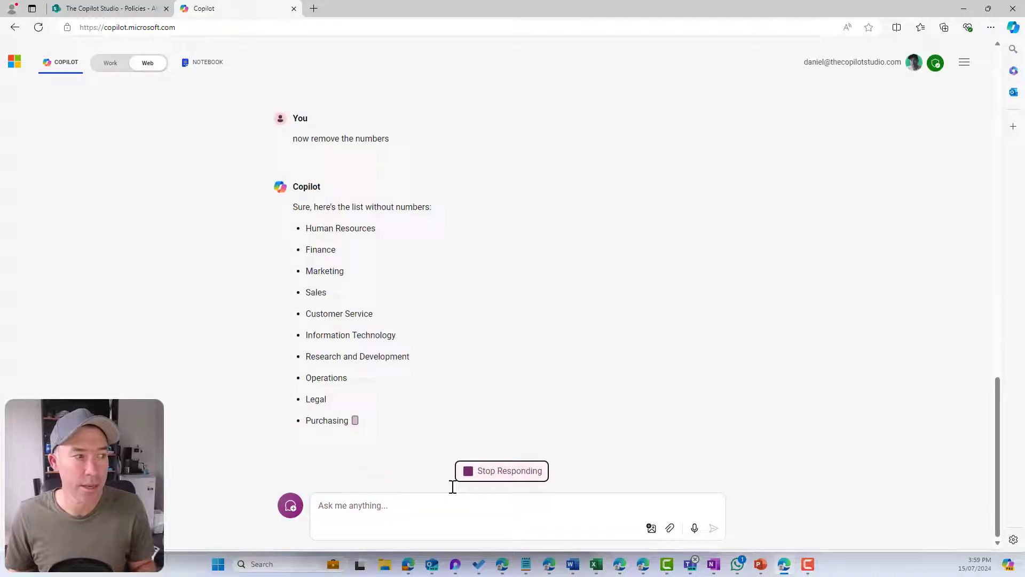
drag(358, 425, 283, 233)
key(ctrl+c)
Step: Paste the ten departments as choices, save the column as 'Functions', and move it beside Name
click(84, 8)
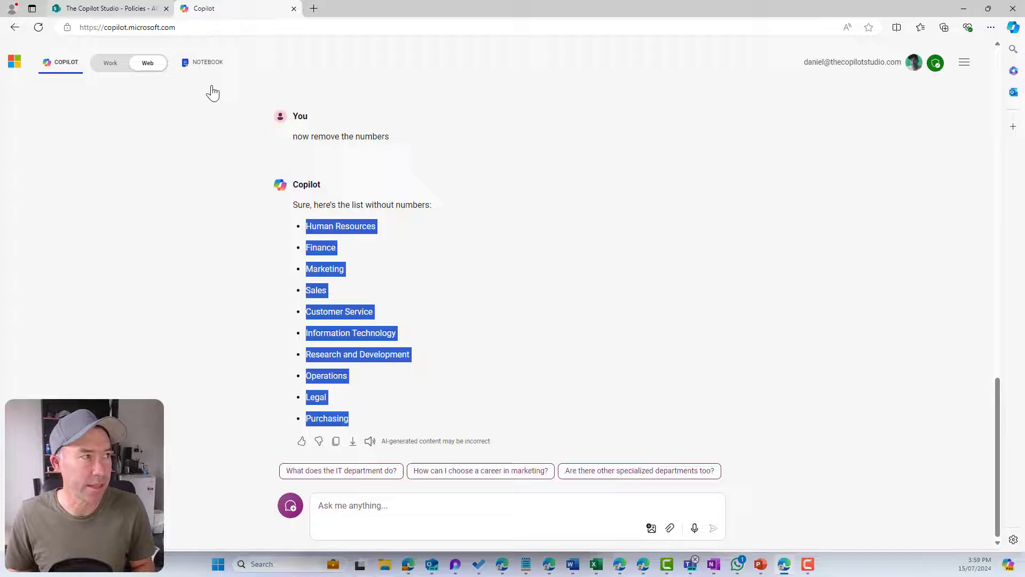
click(887, 298)
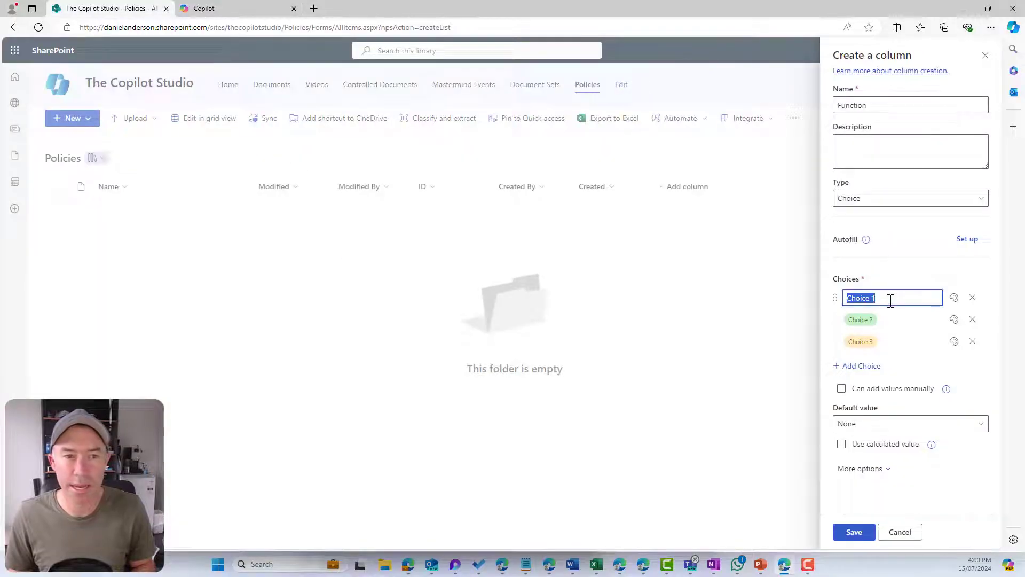
key(ctrl+v)
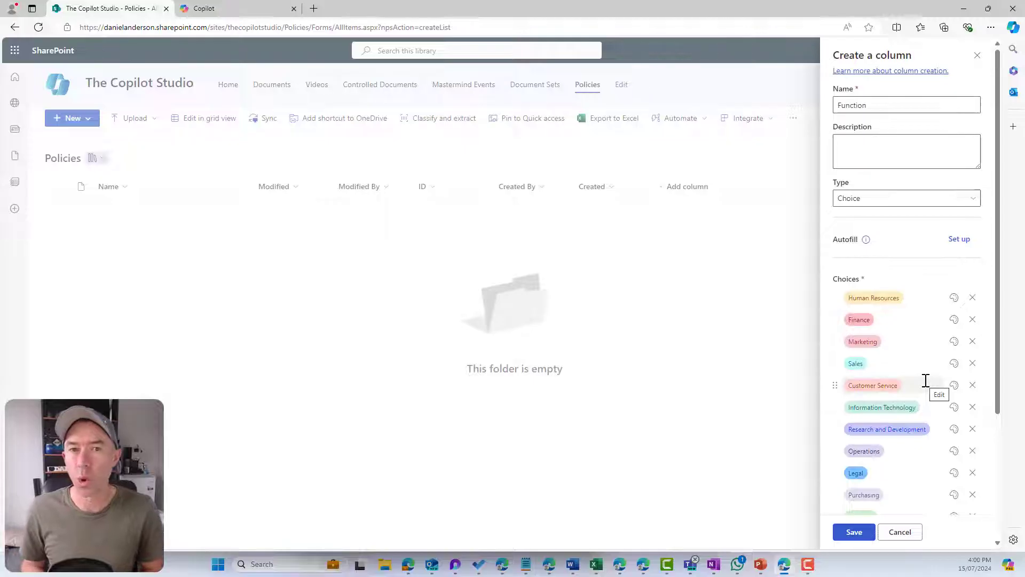
click(874, 105)
text(s)
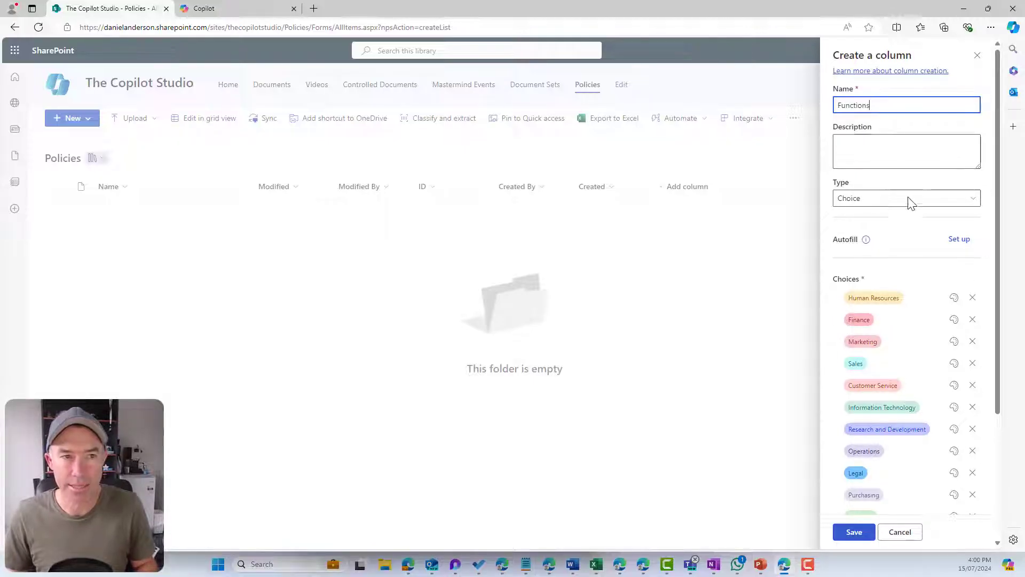
click(867, 532)
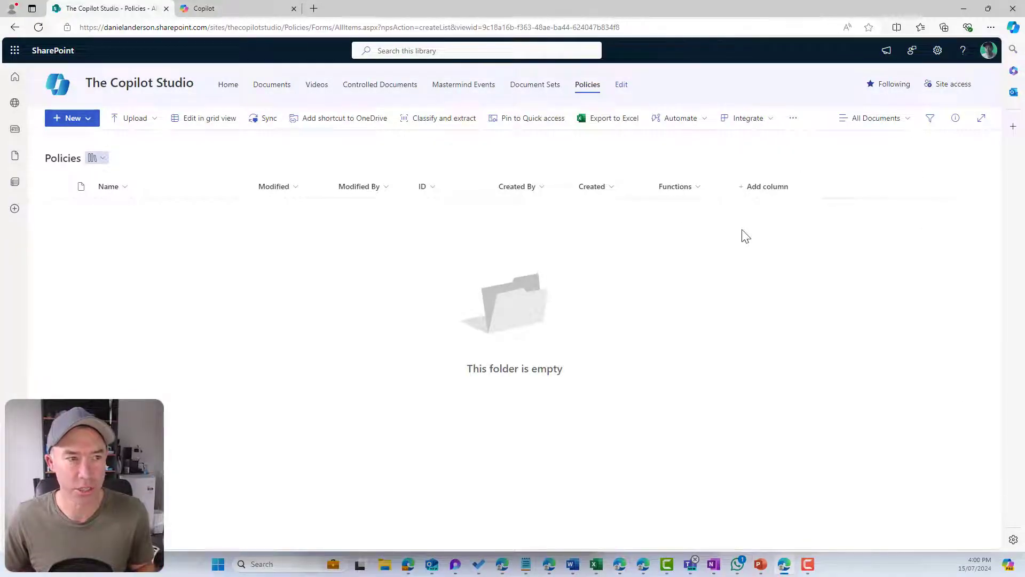
drag(678, 192, 277, 199)
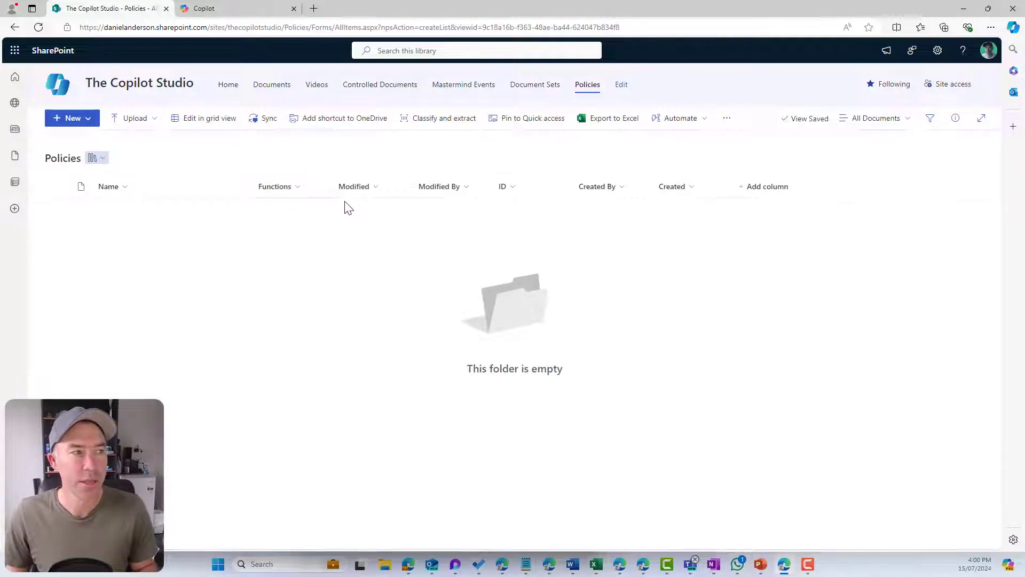
Step: Open the Controlled Documents library in a new browser tab and look it over
right_click(379, 85)
click(409, 95)
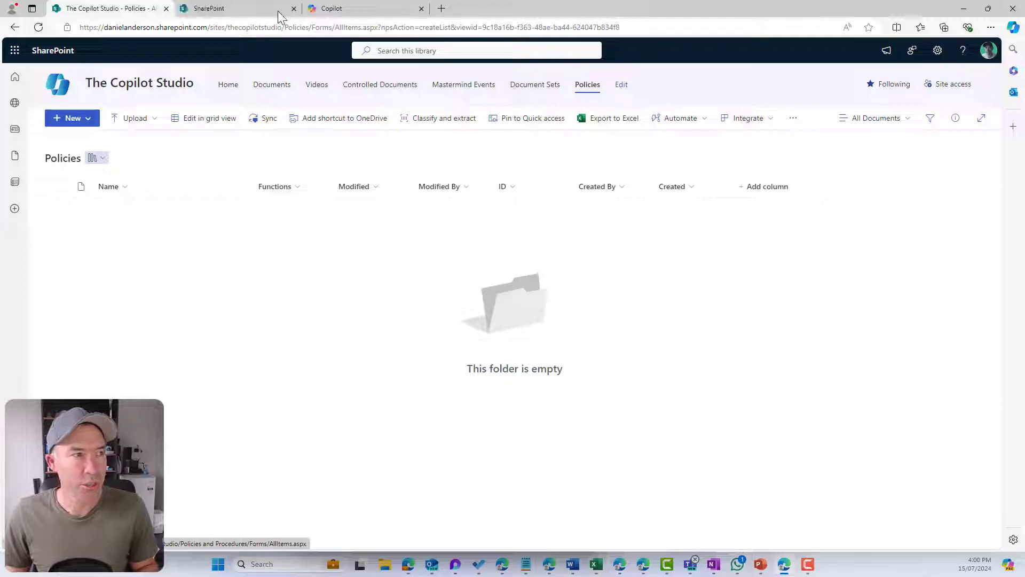
click(241, 8)
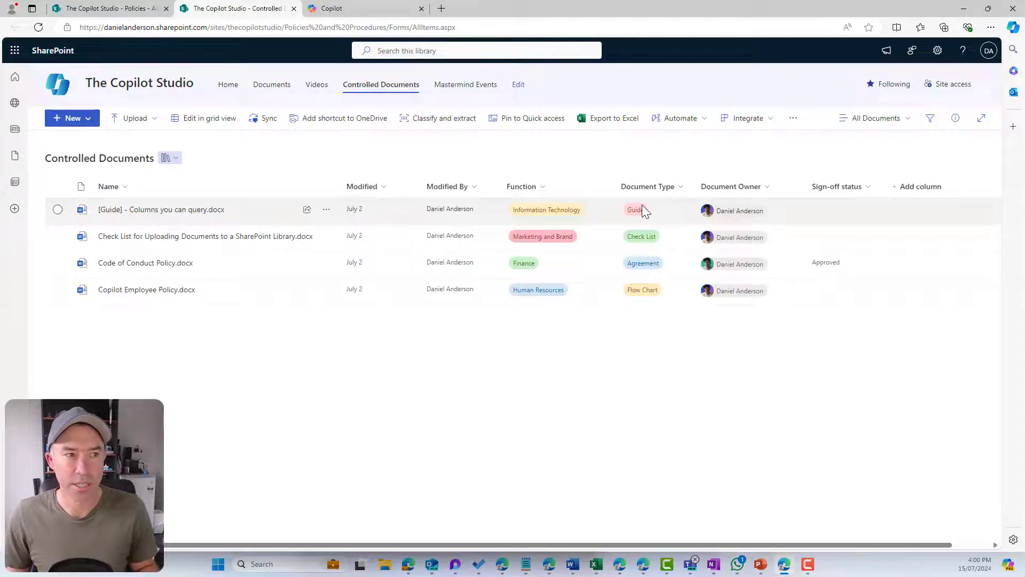
click(107, 8)
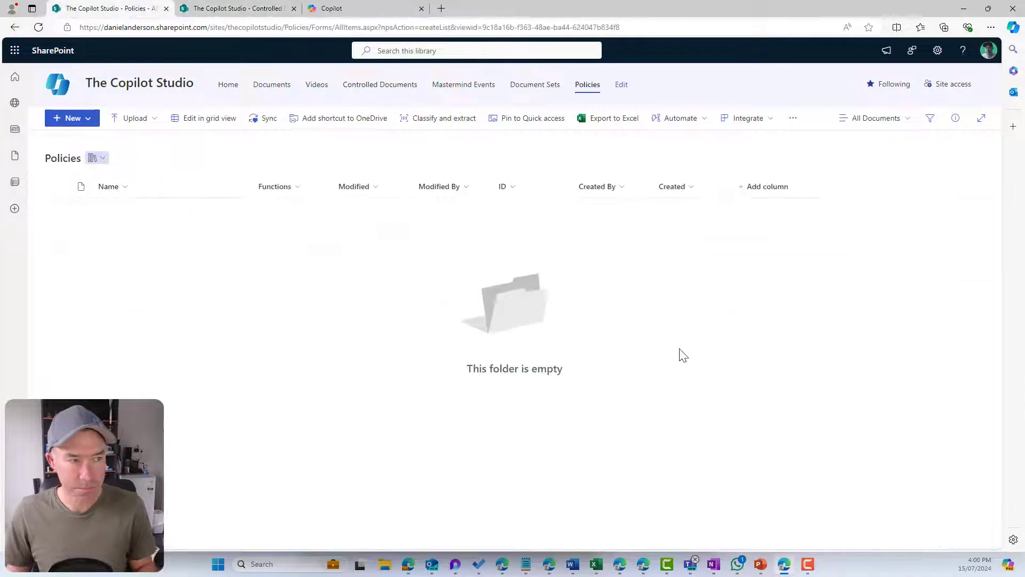
Step: Ask Copilot for the same kind of list for document types, and select Invoices through Letters
click(337, 9)
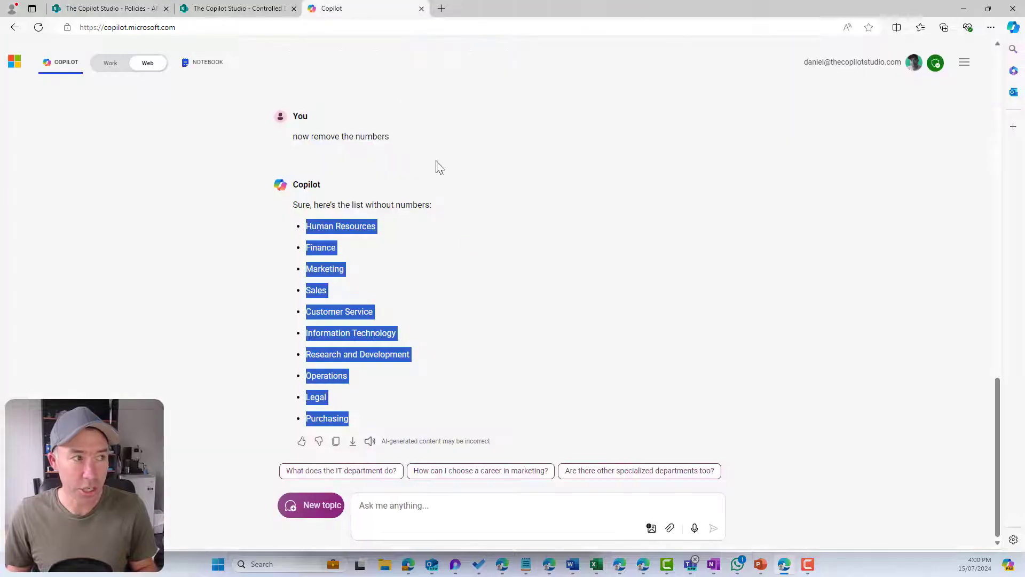
click(427, 504)
text(Now can you )
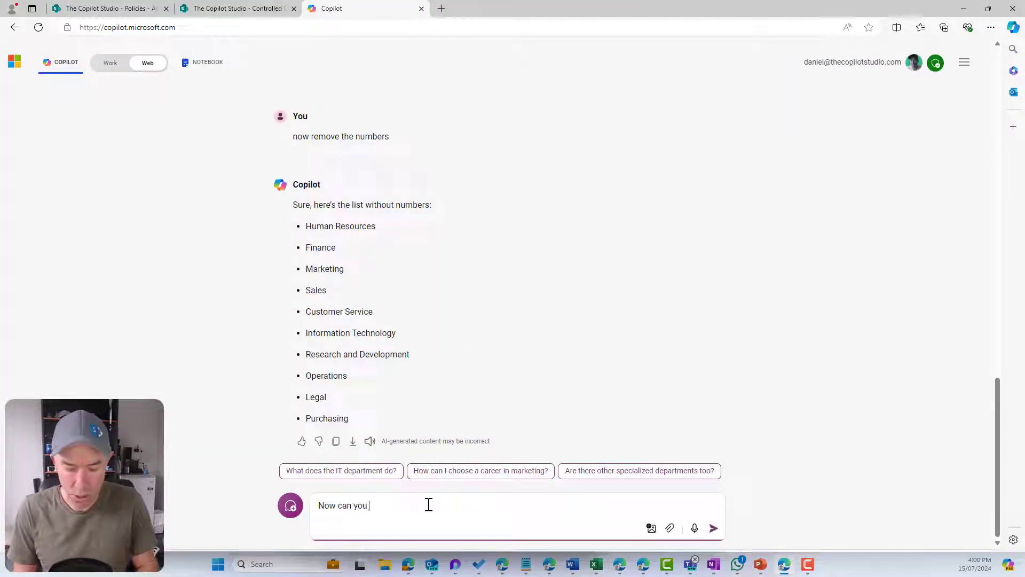
text(do the same for commmon dpcument stype)
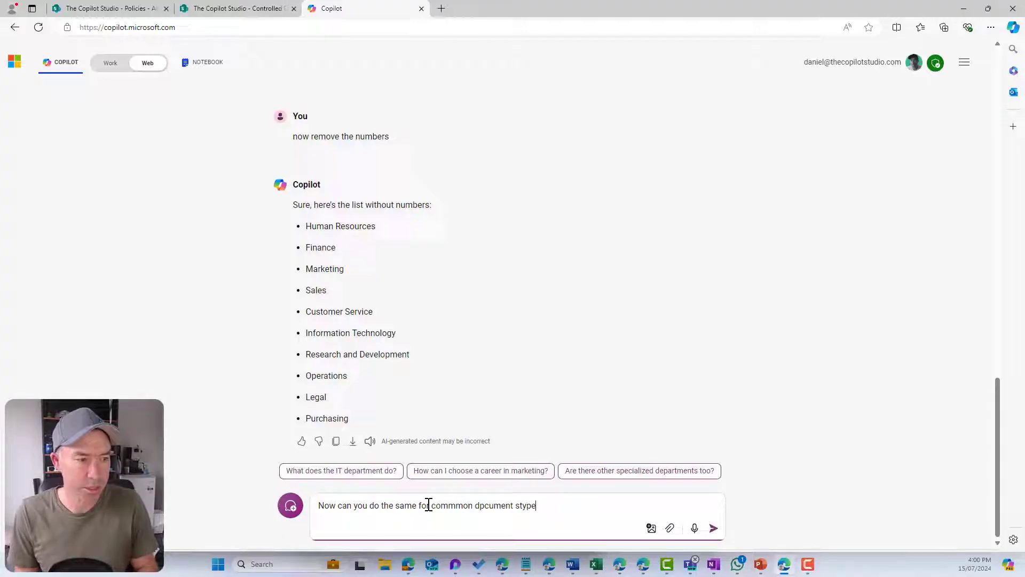
text(s)
key(Return)
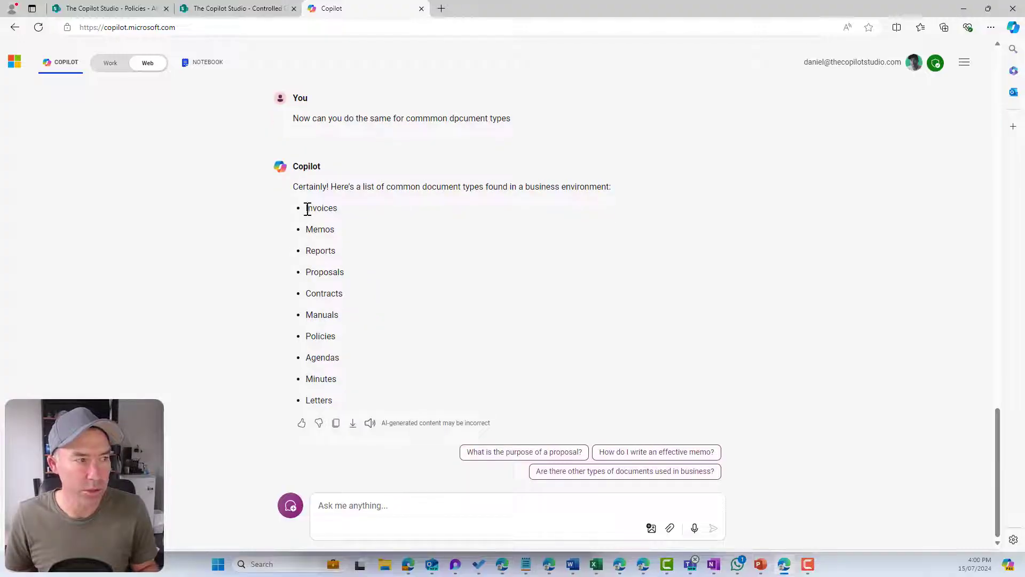
drag(307, 207, 356, 396)
key(ctrl+c)
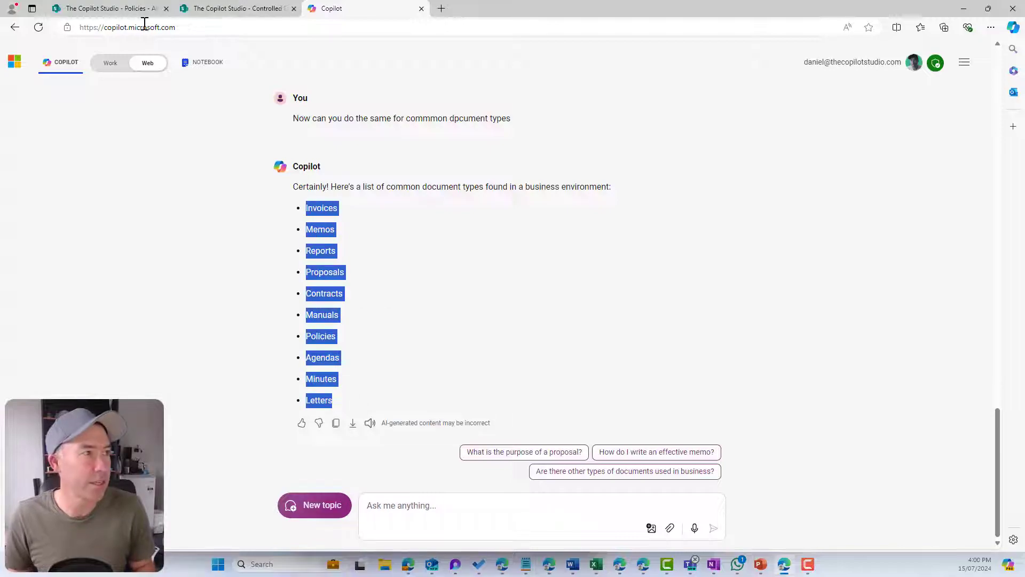
Step: Add a 'Document Type' Choice column to Policies with the ten pasted types, Invoices to Letters
click(109, 8)
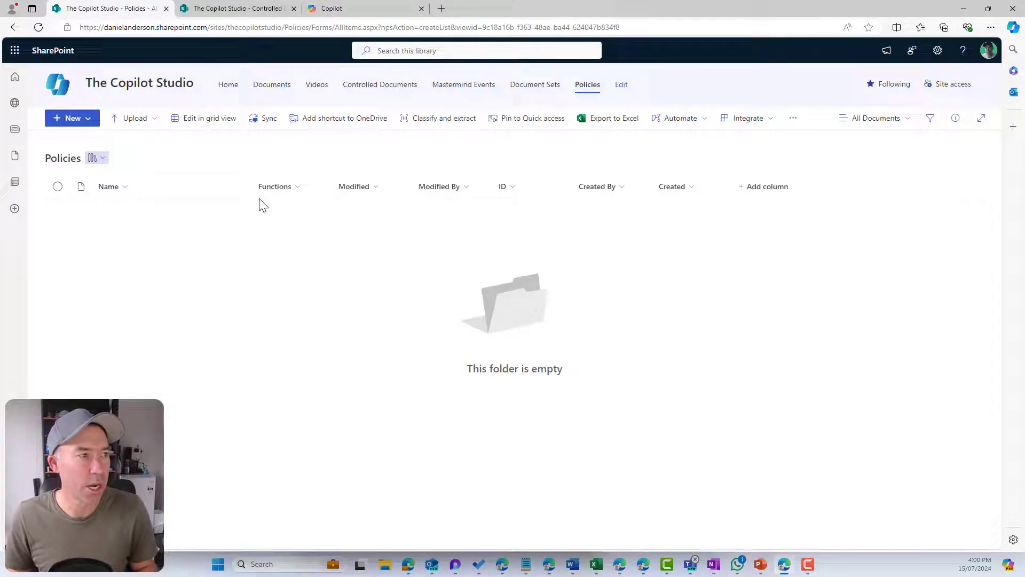
click(769, 186)
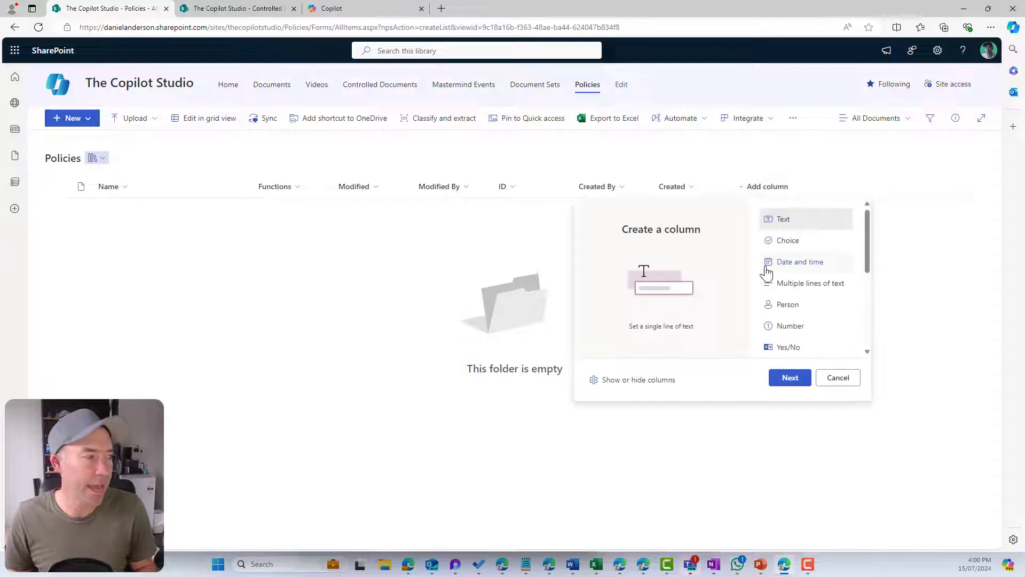
click(789, 241)
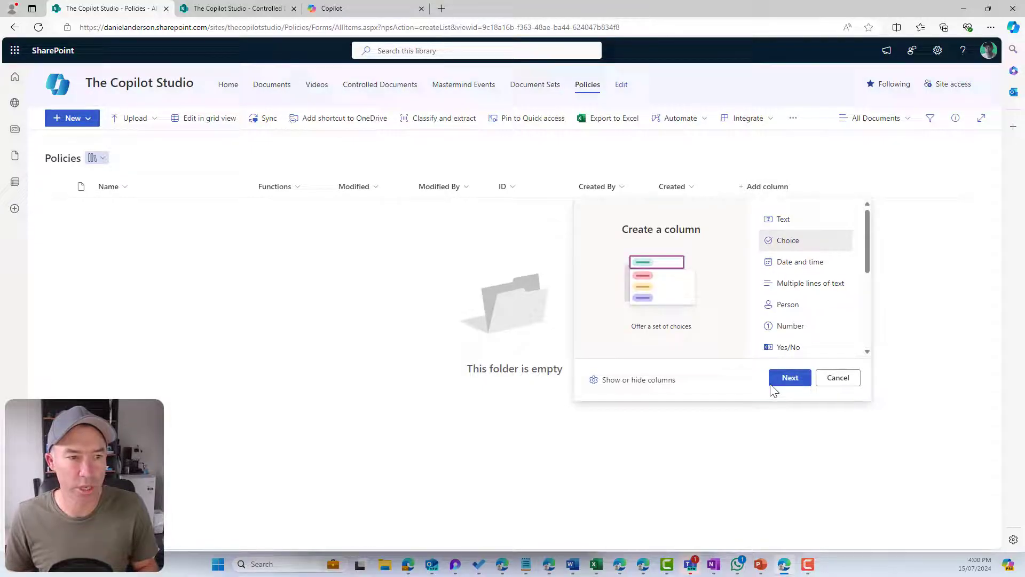
click(786, 379)
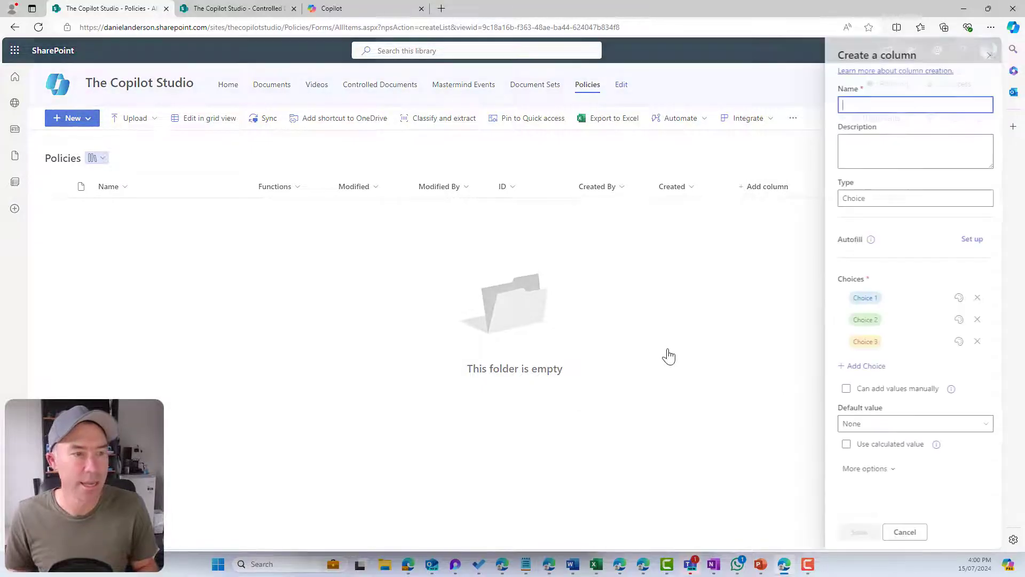
click(860, 104)
text(Dpcument)
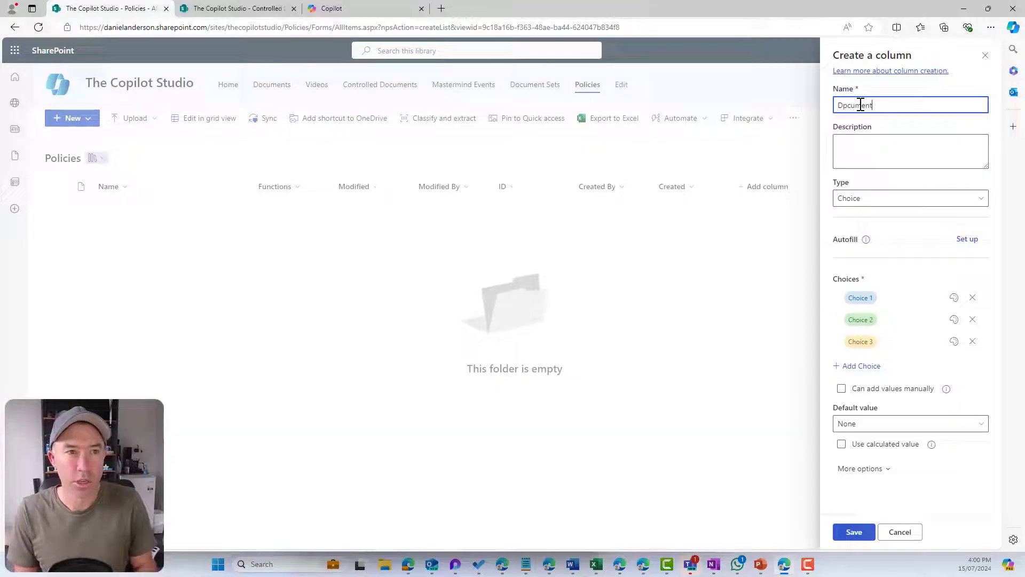
key(BackSpace)
key(BackSpace)
key(BackSpace)
key(BackSpace)
text(ocum)
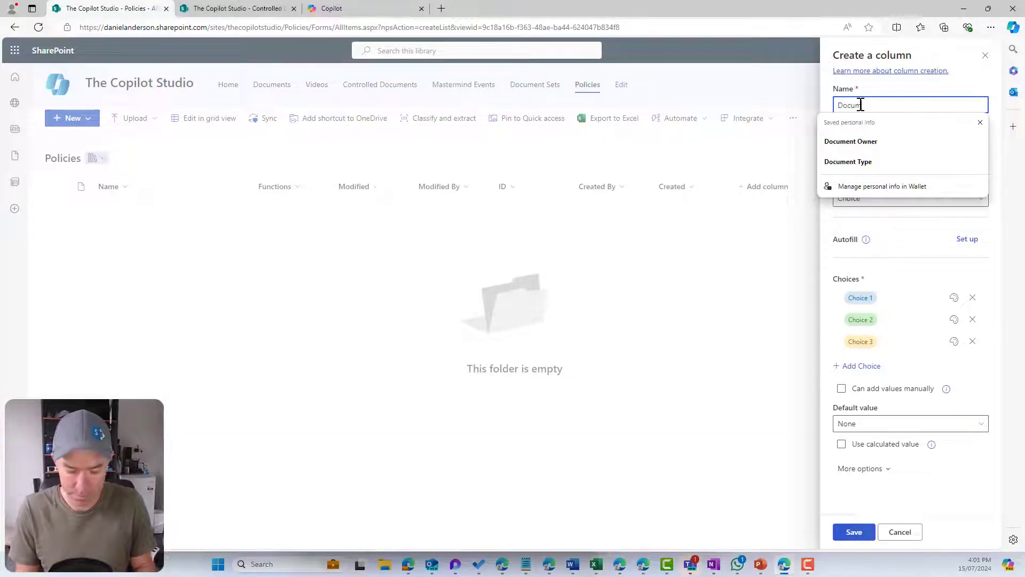
text(ent Type)
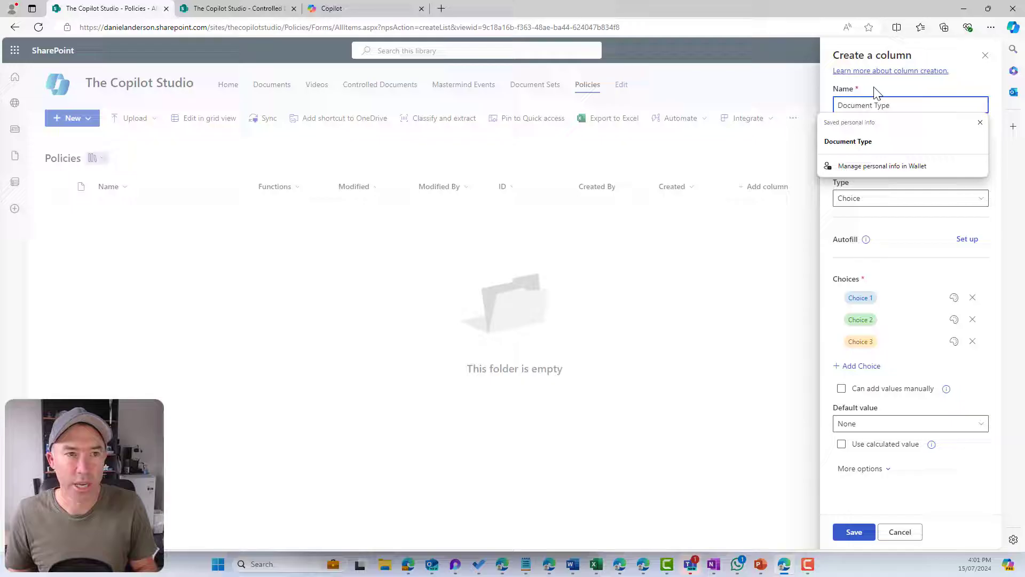
click(882, 299)
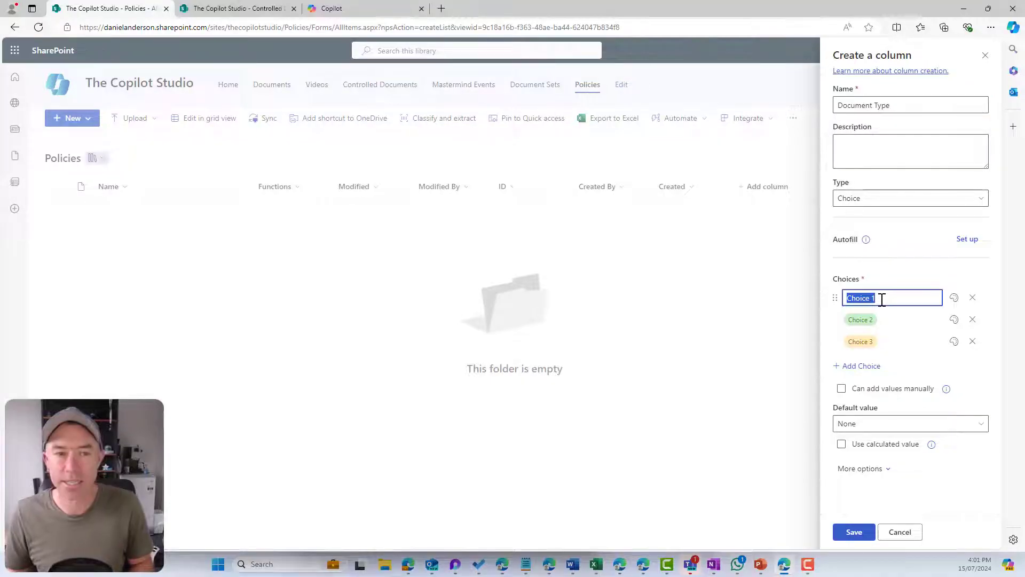
key(ctrl+v)
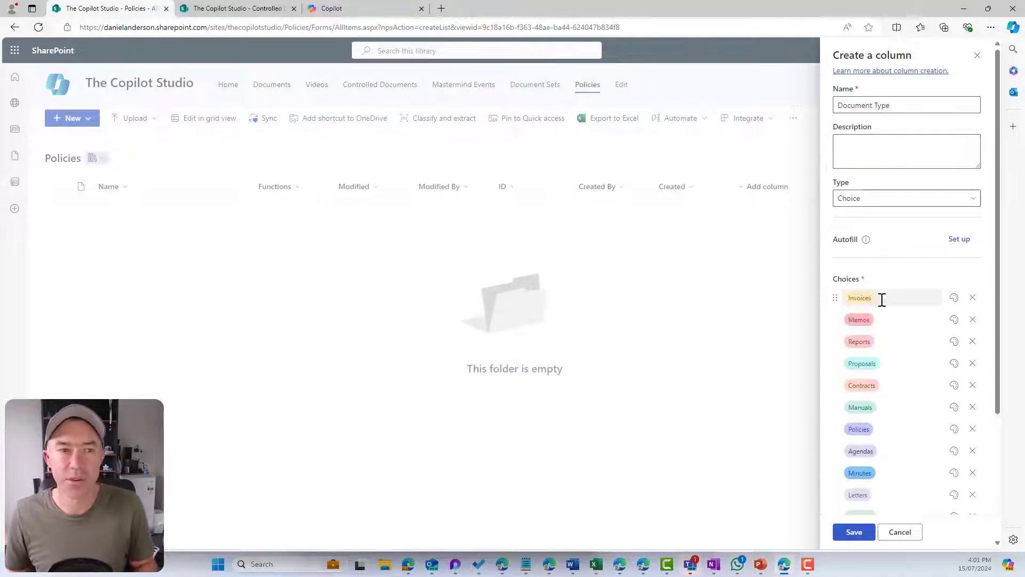
click(853, 532)
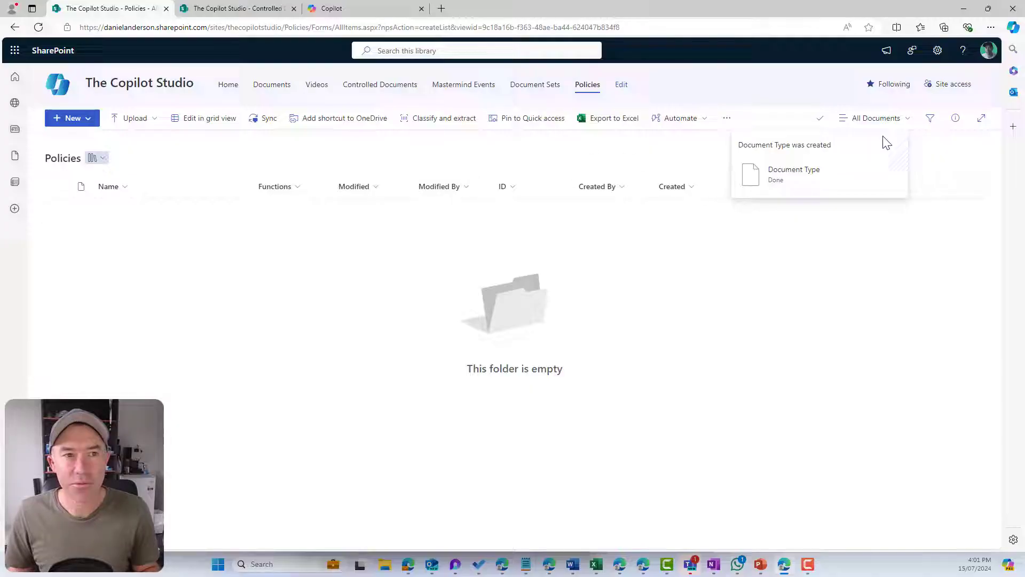
Step: Create a Date and time column named 'Review Date' and save it
click(849, 188)
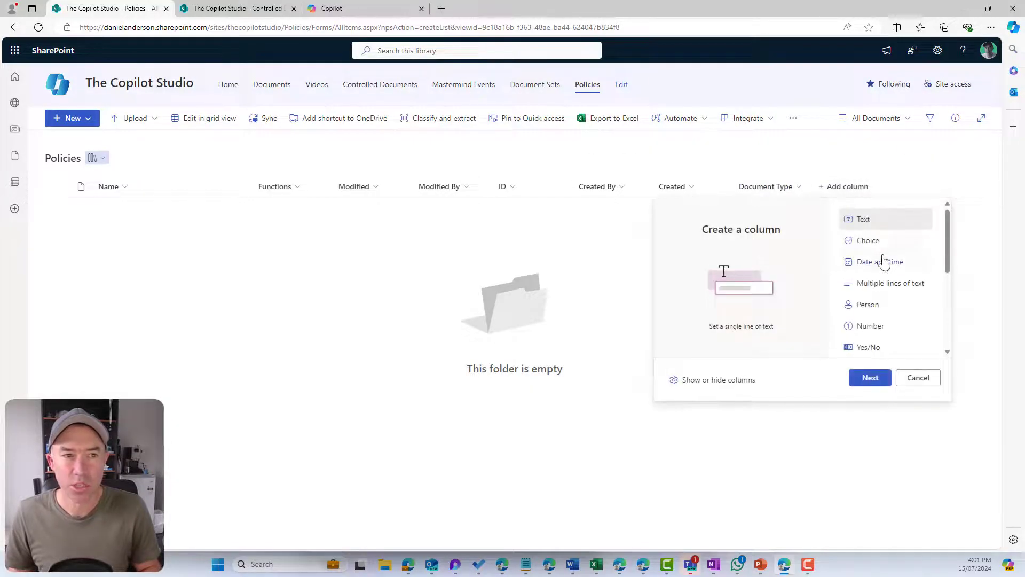
click(889, 271)
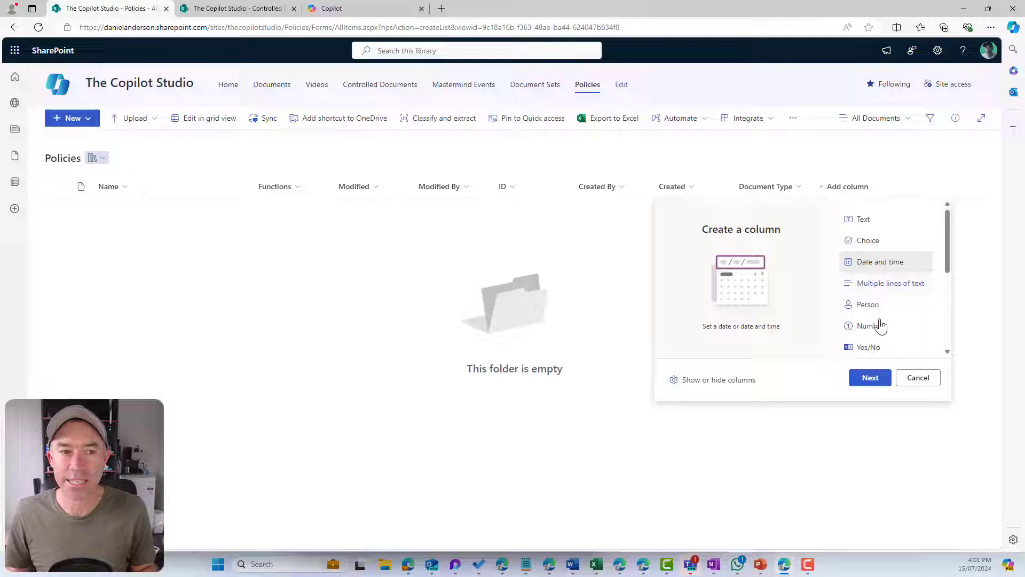
click(870, 379)
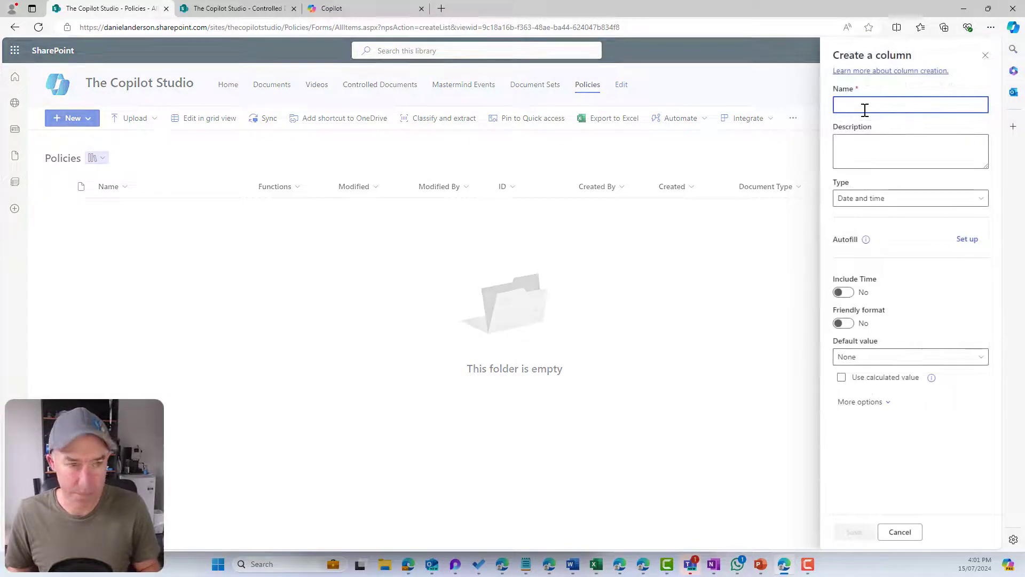
text(Review Date)
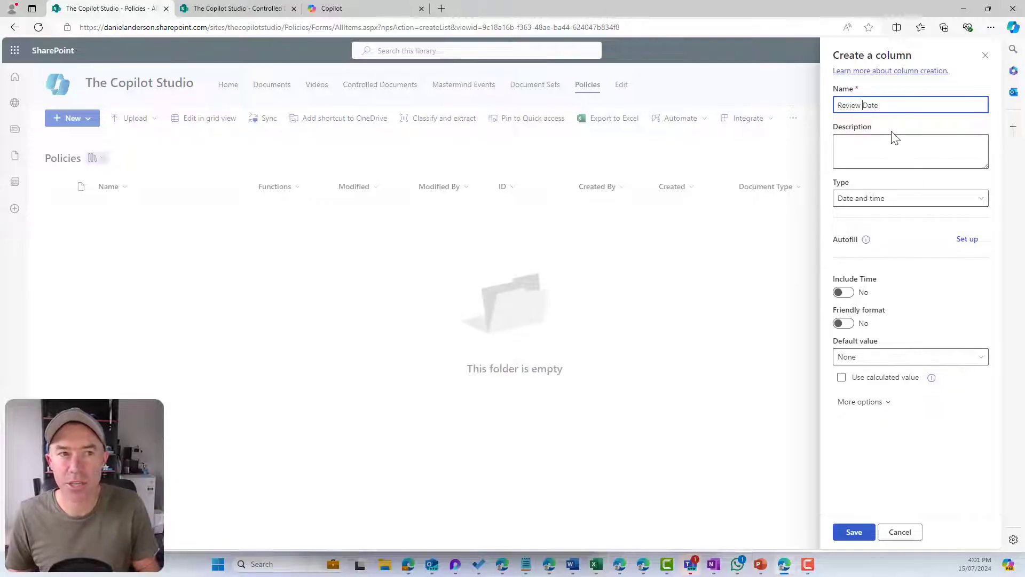
click(894, 136)
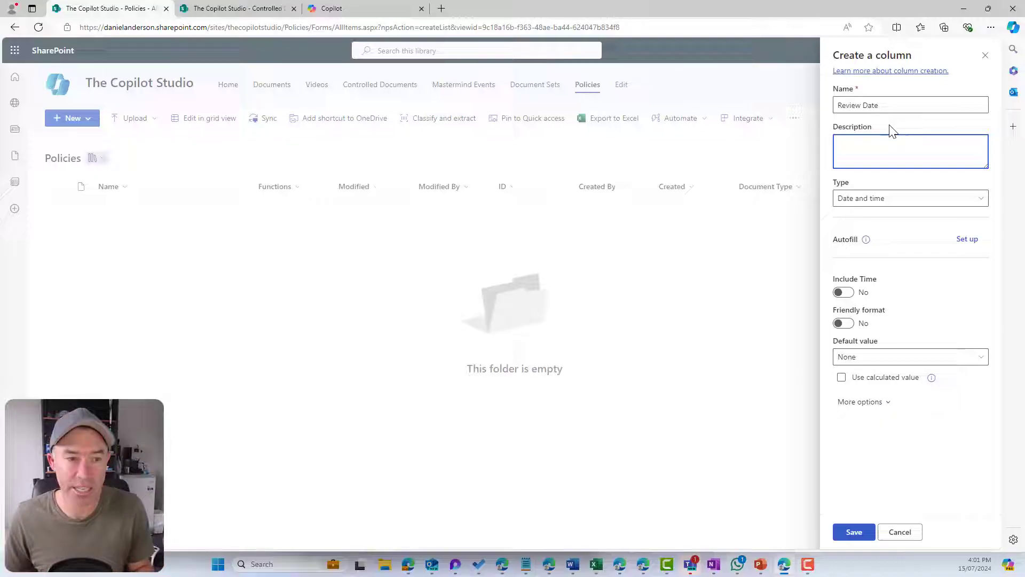
click(861, 536)
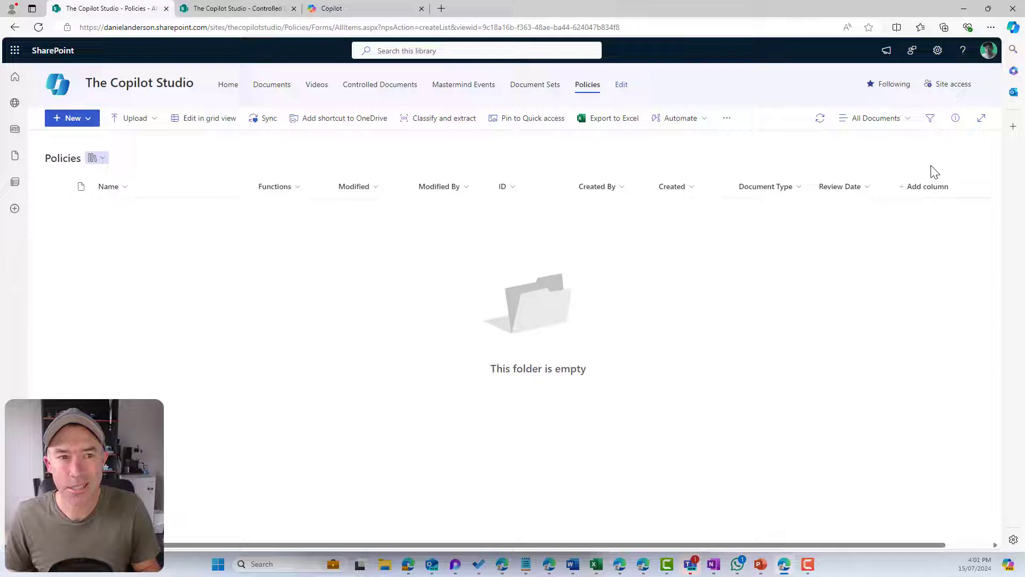
Step: Create a Person column named 'Document Owner' with Show profile photos set to Yes, and save it
click(927, 186)
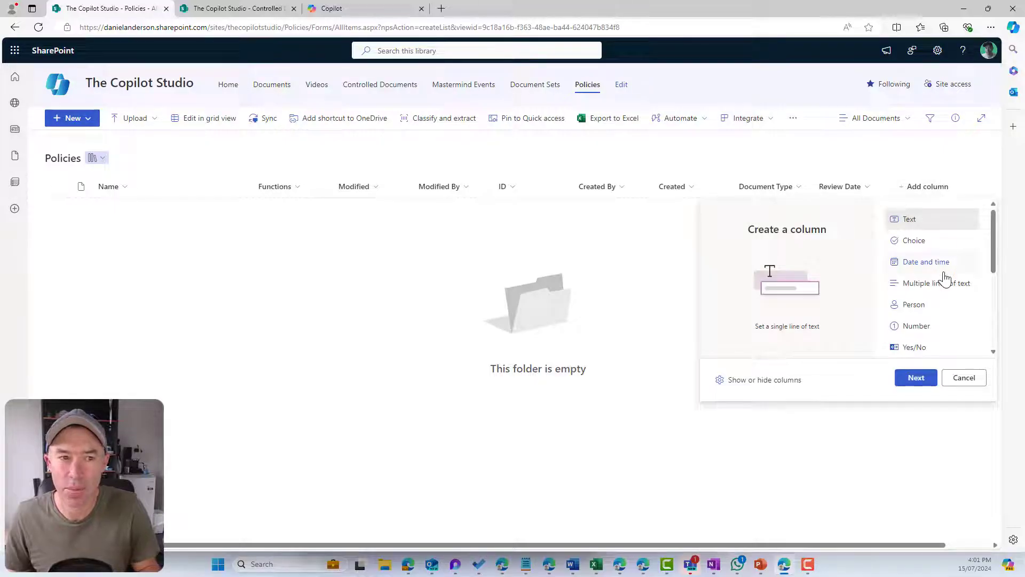
scroll(942, 277, down, 1)
click(927, 253)
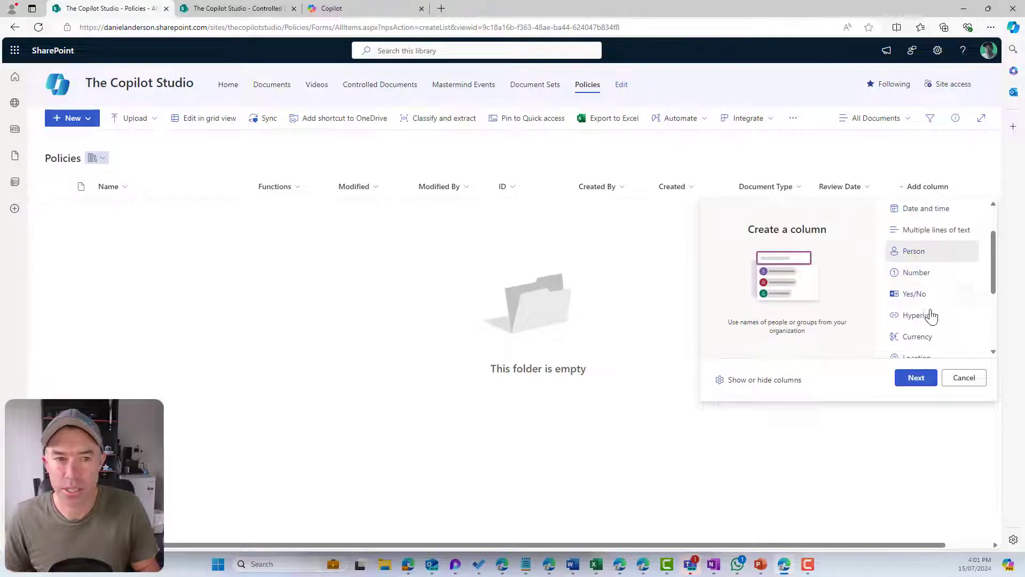
click(916, 379)
text(Do)
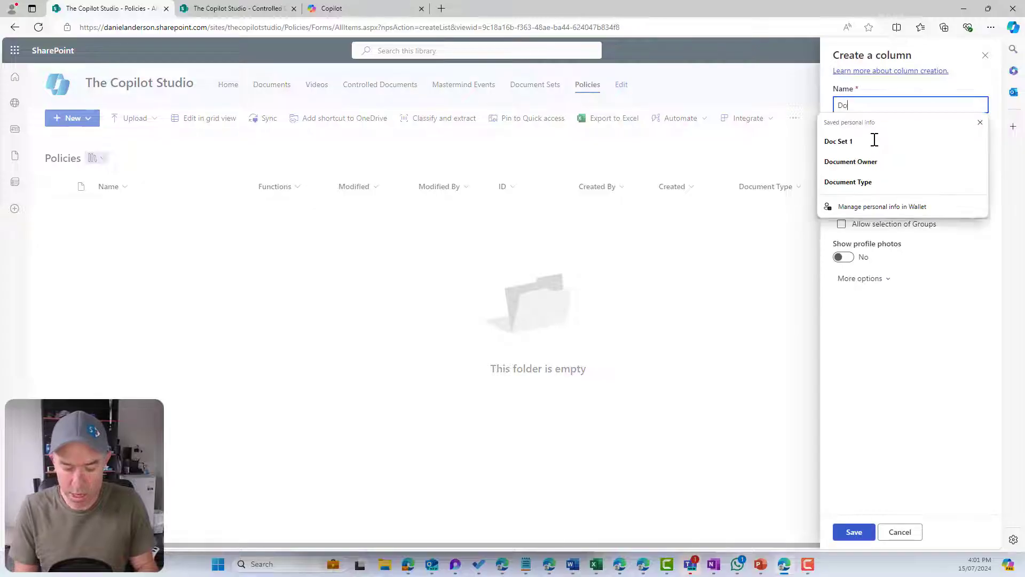
text(cument Owner)
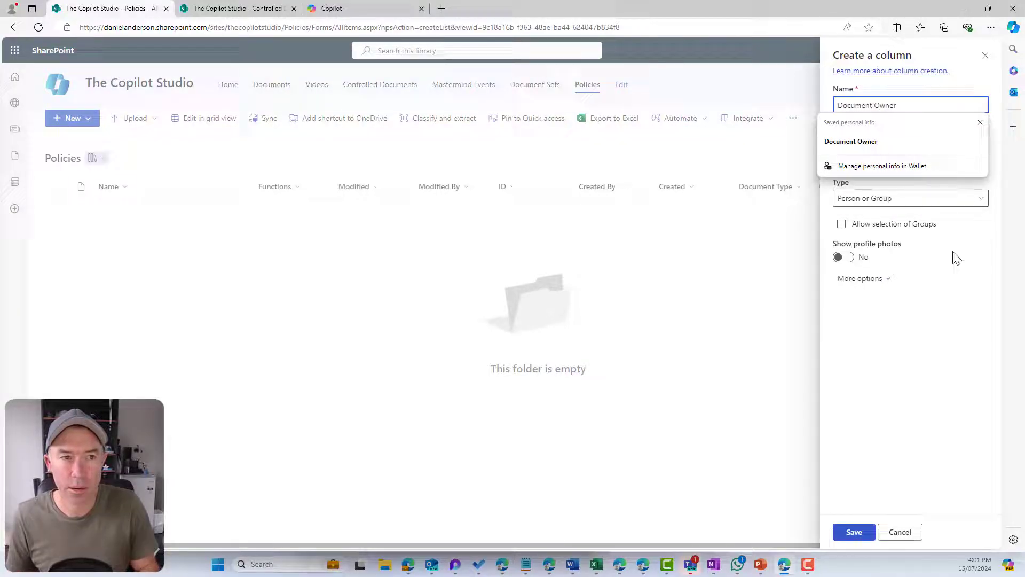
click(954, 257)
click(846, 259)
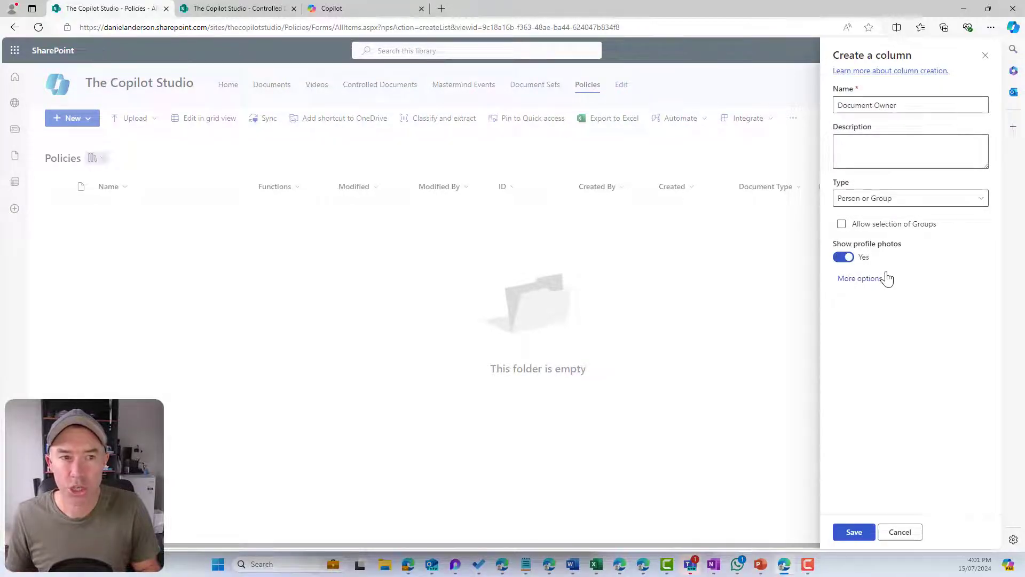
click(864, 532)
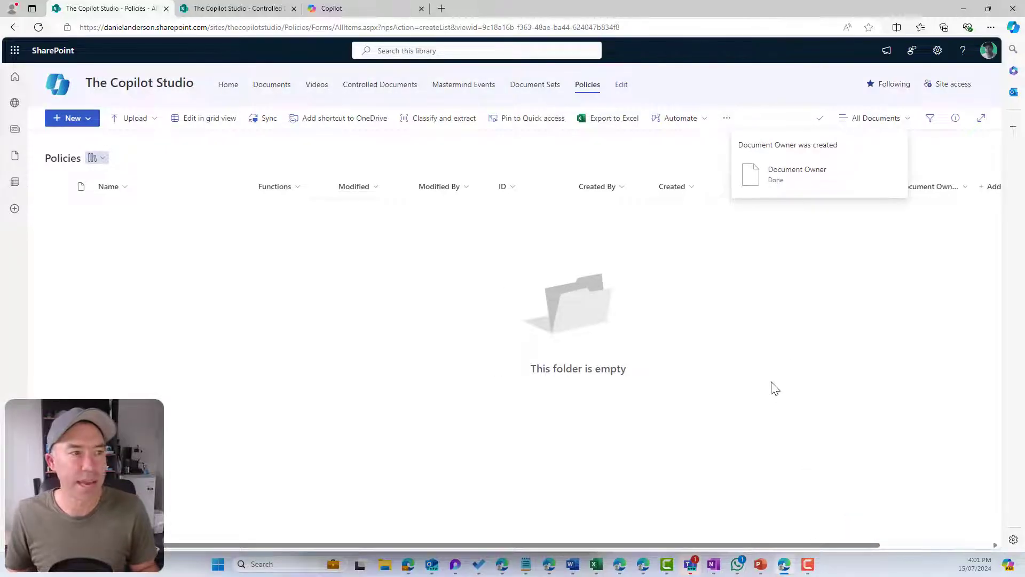
Step: Start a Choice column named 'Document Status' with Draft as its first choice
click(992, 187)
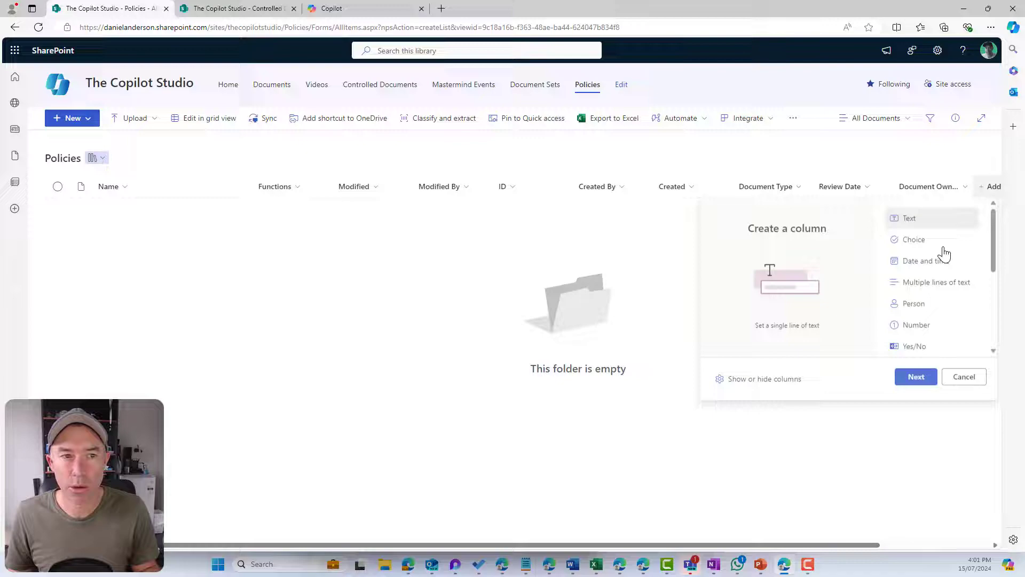
click(933, 249)
click(916, 378)
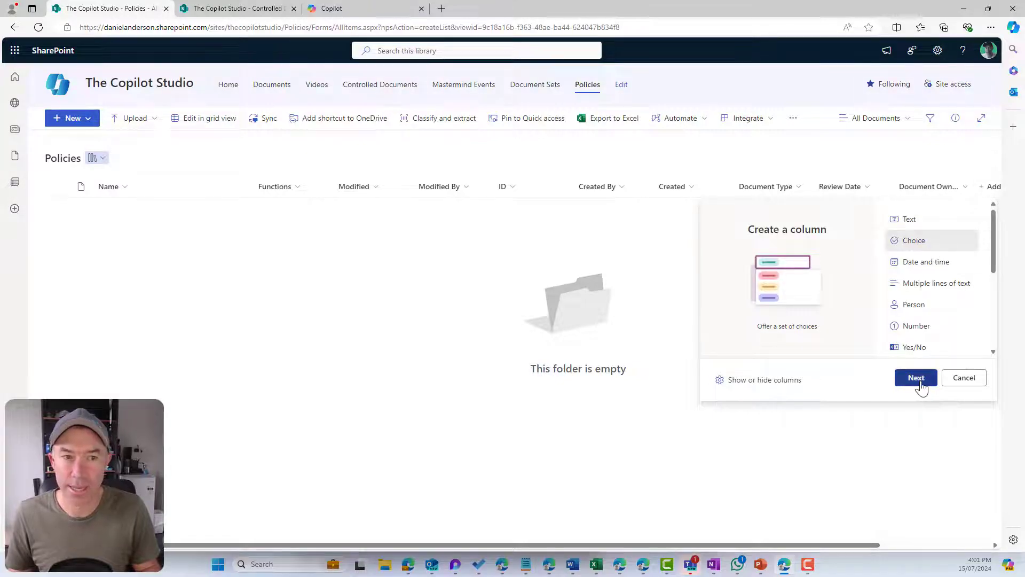
text(Doc)
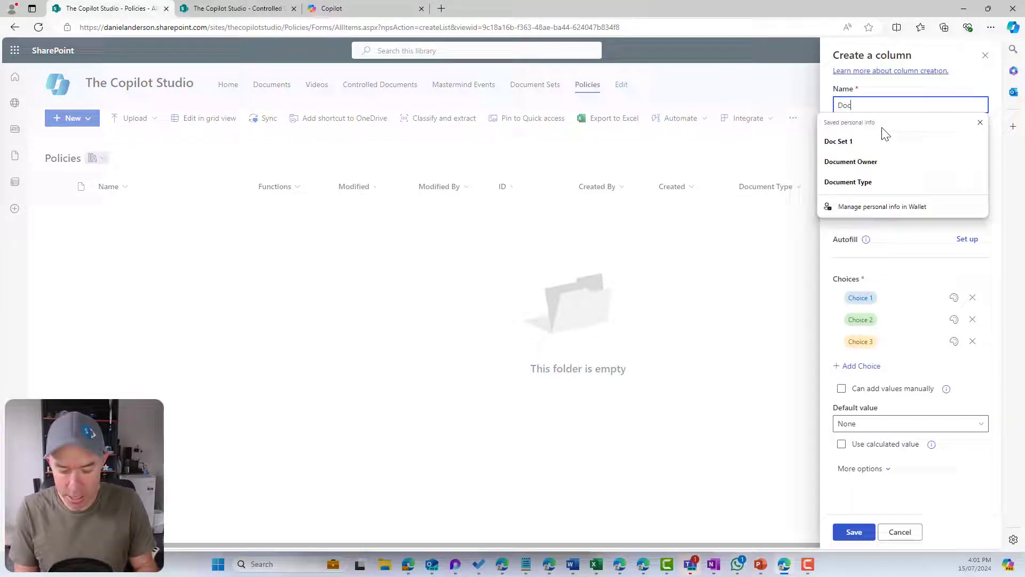
text(ument Status)
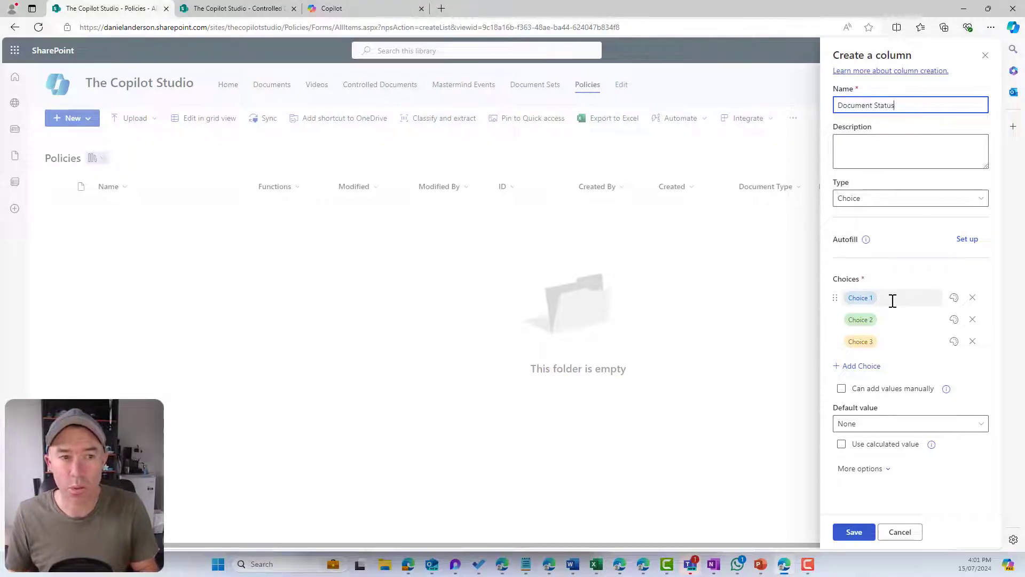
click(893, 297)
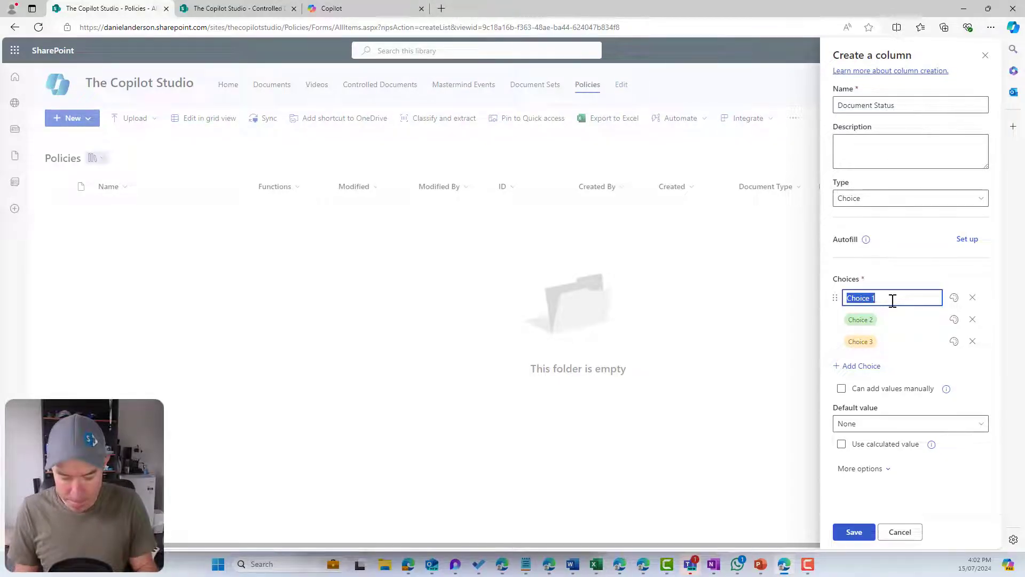
text(New)
key(BackSpace)
key(BackSpace)
key(BackSpace)
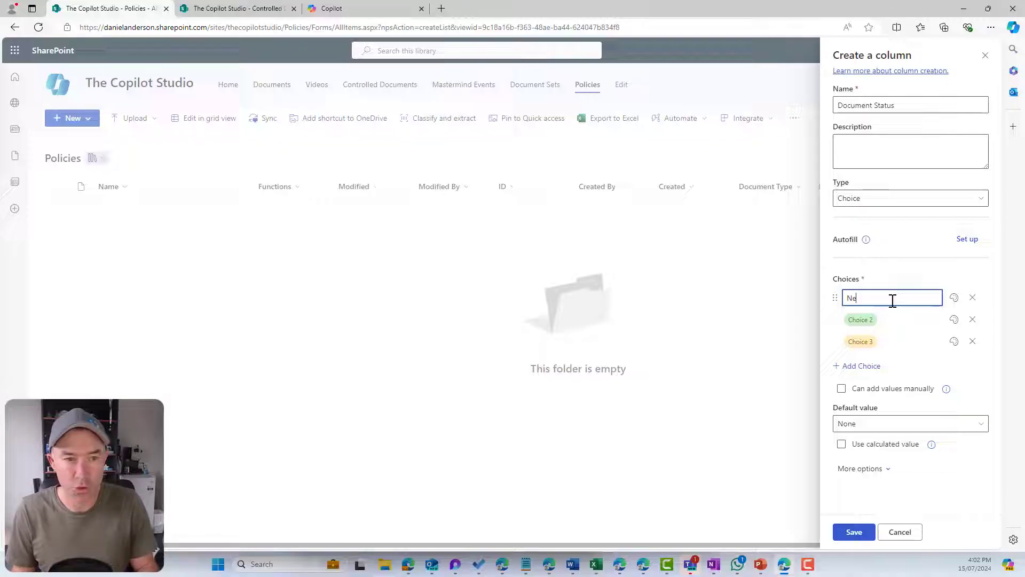
text(Draft)
Step: Add the choices Approved, In Review and Superseeded, then save the column
click(892, 319)
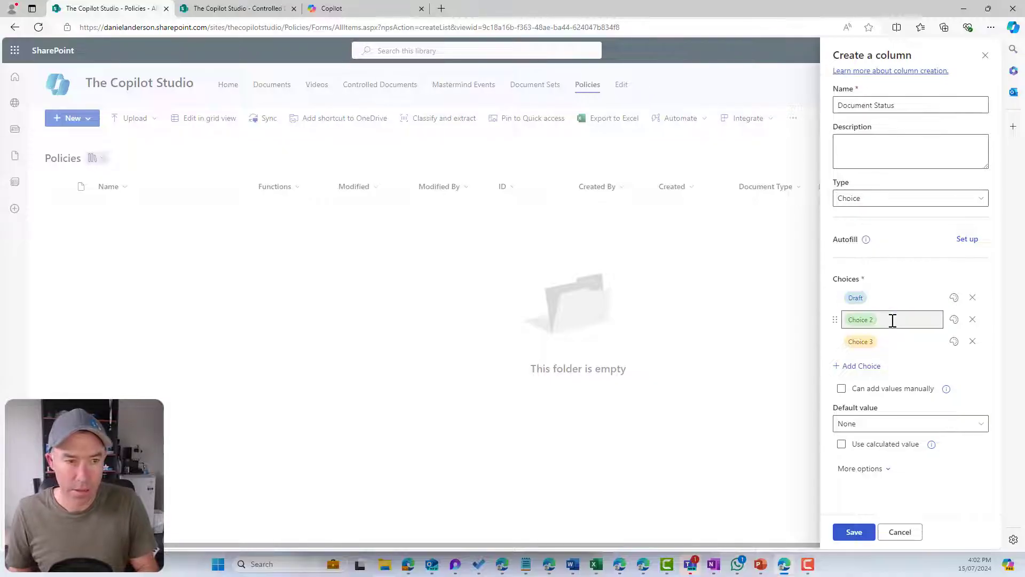
text(Approved)
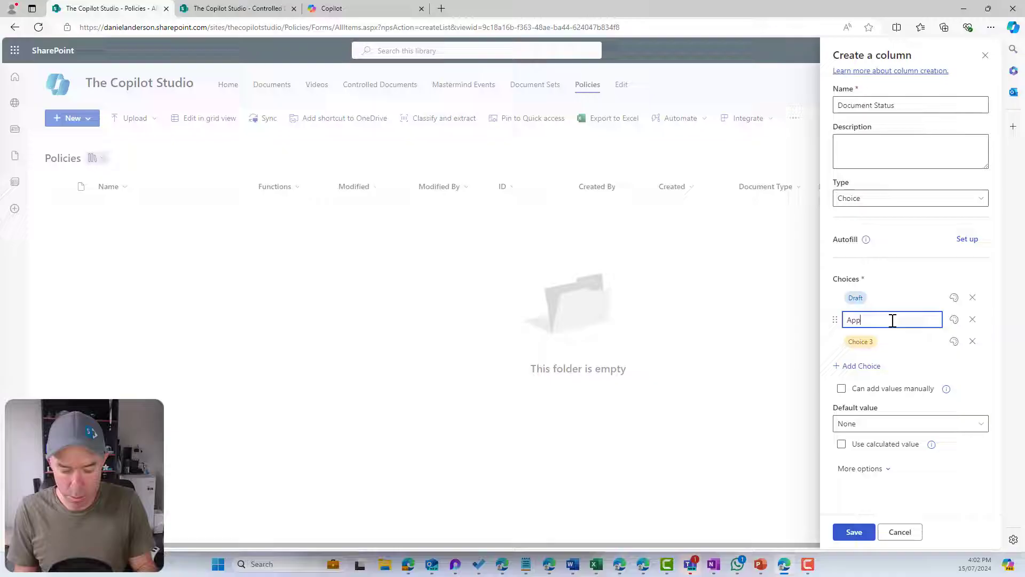
click(886, 339)
text(IO)
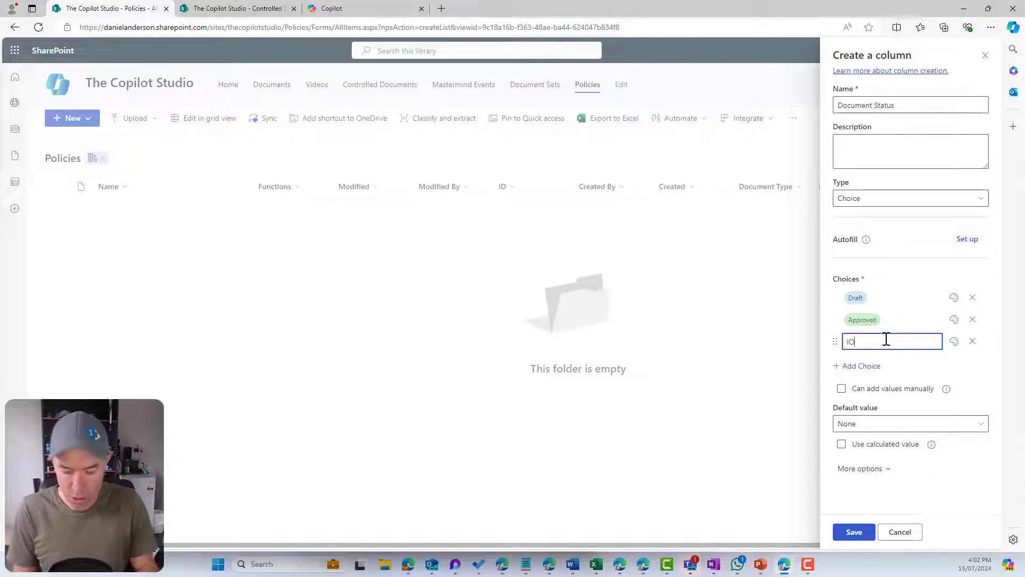
text(n Rev)
key(BackSpace)
key(BackSpace)
key(BackSpace)
key(BackSpace)
key(BackSpace)
key(BackSpace)
key(BackSpace)
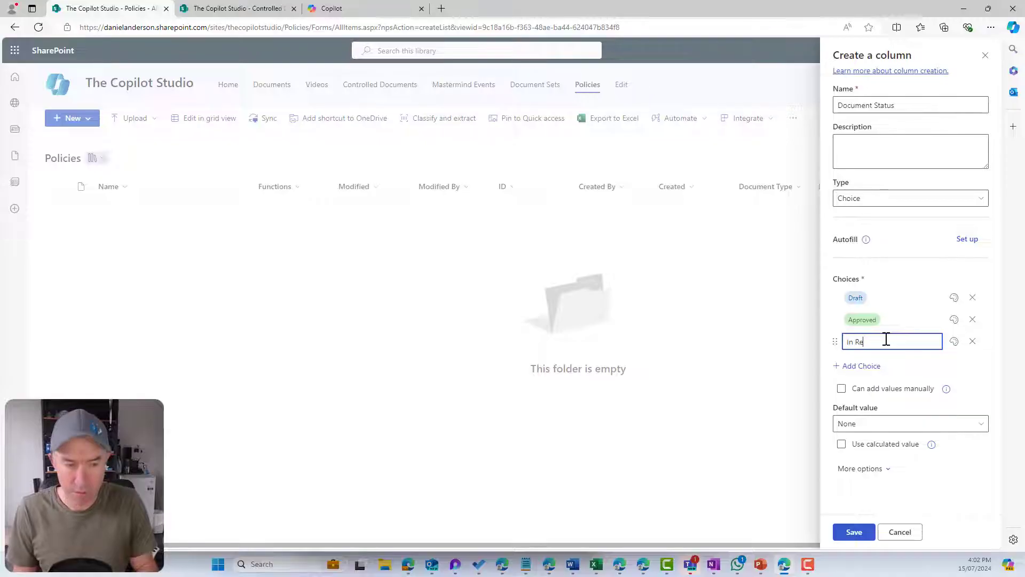
text(In Review)
click(865, 365)
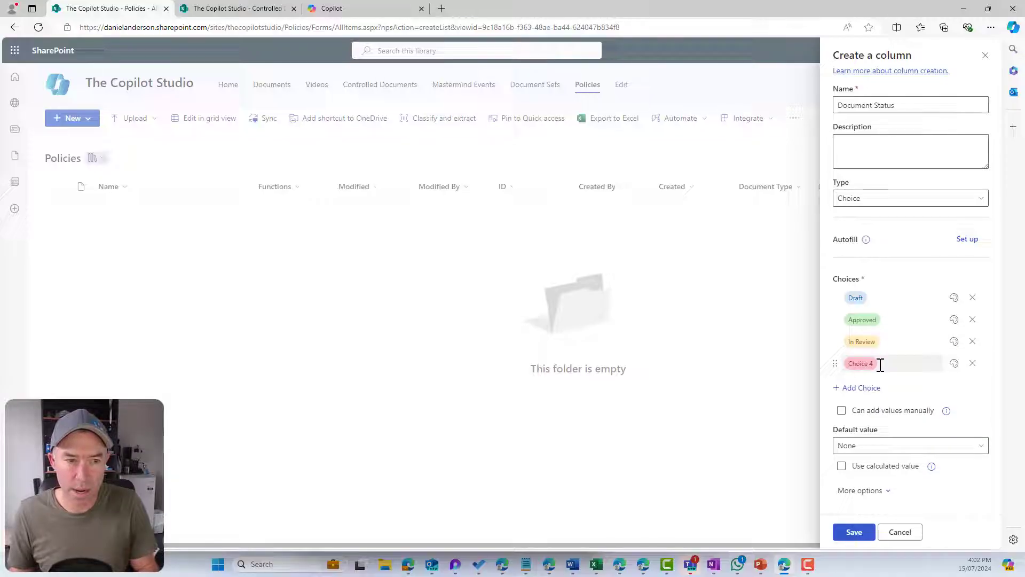
click(880, 363)
text(Supersee)
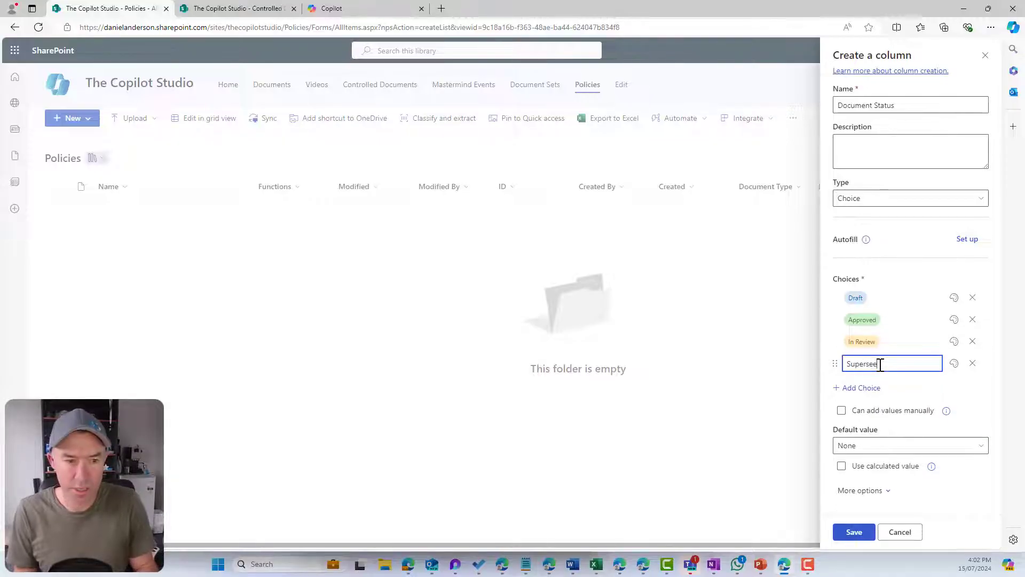
text(ded)
click(854, 531)
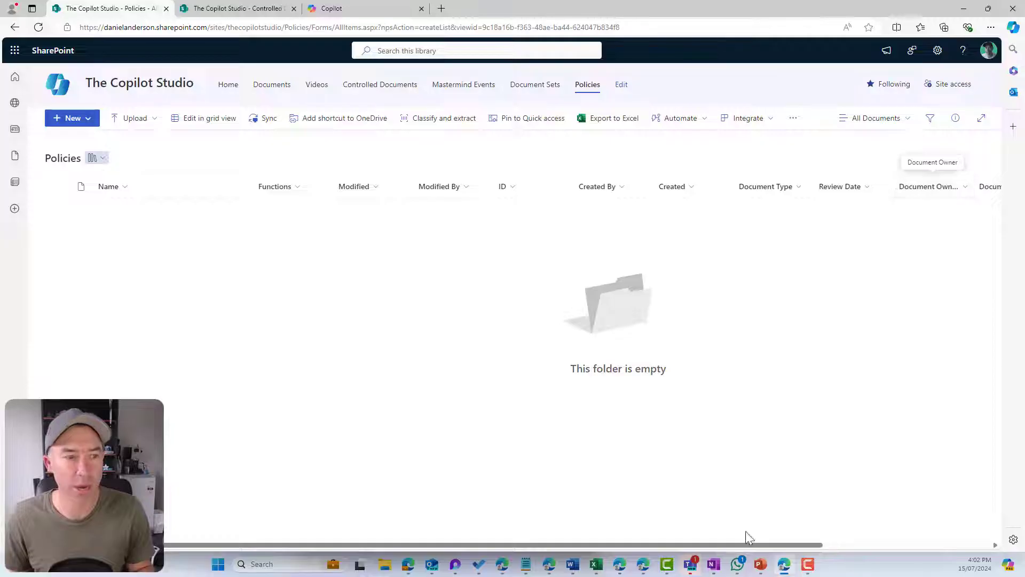
Step: Hide the Created By, Created, Modified By and Modified columns from the view
drag(752, 543, 781, 544)
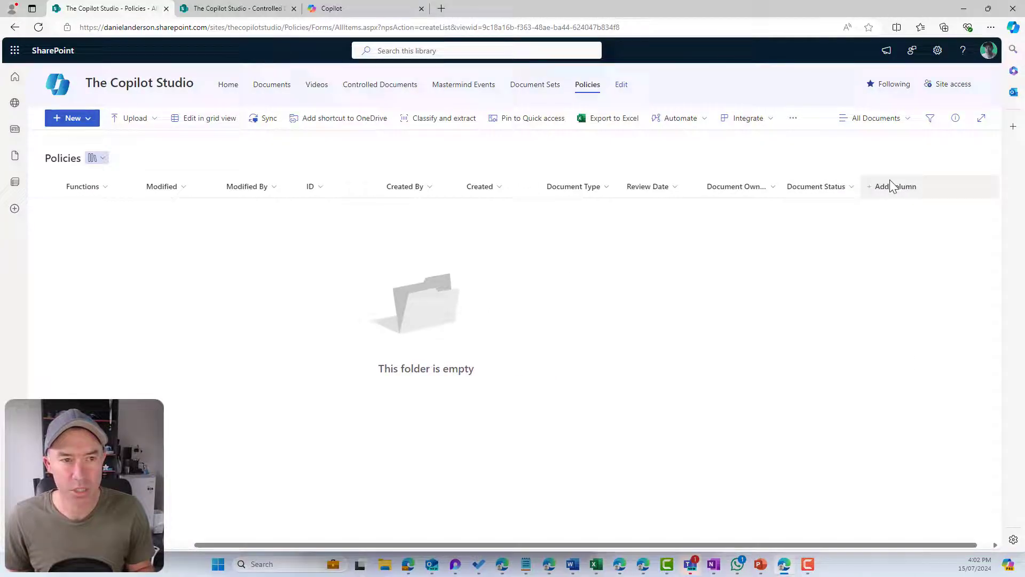
click(891, 186)
click(775, 384)
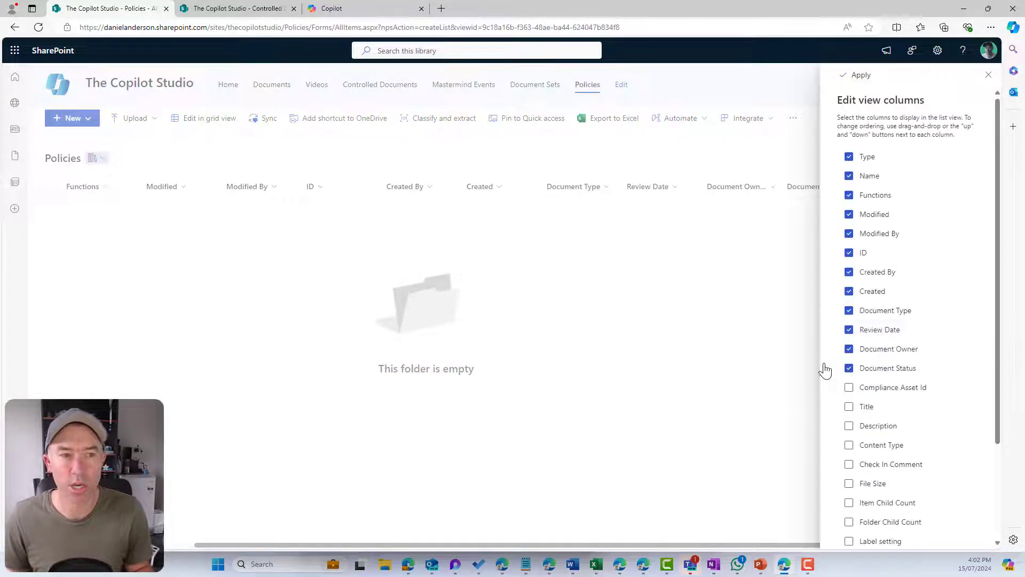
click(870, 273)
click(872, 291)
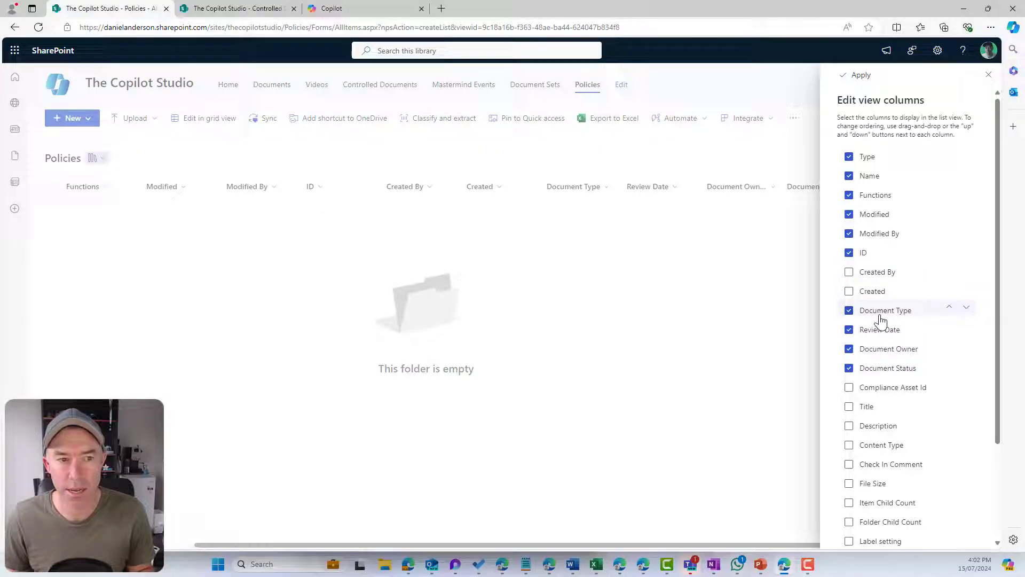
click(872, 233)
click(873, 215)
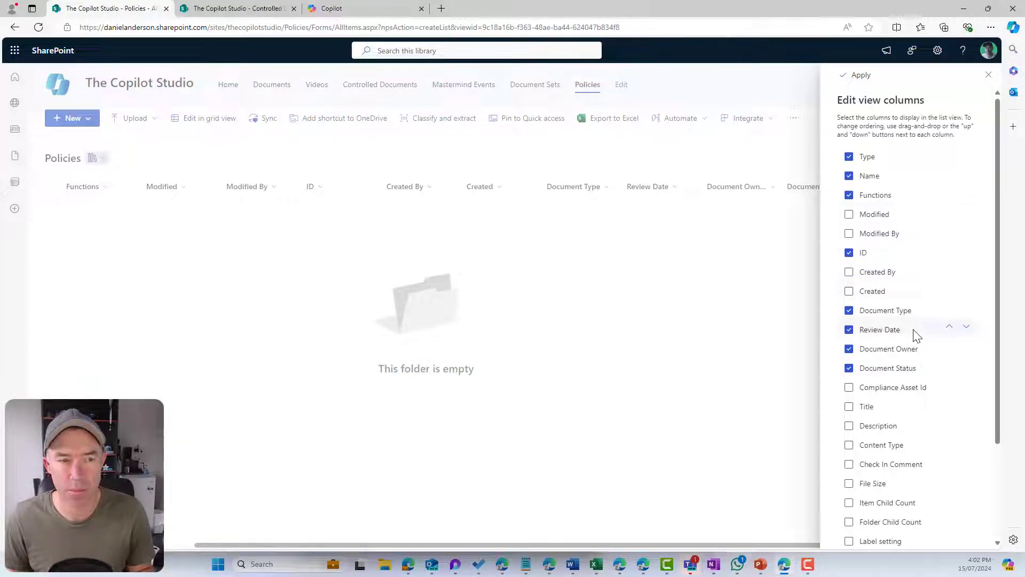
scroll(913, 335, down, 3)
click(857, 76)
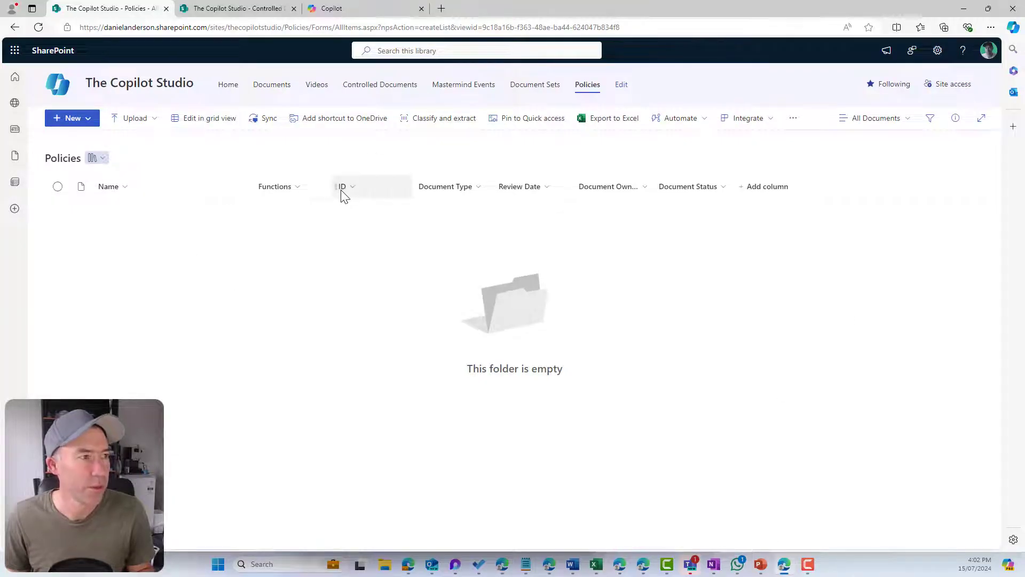
Step: Move ID after Document Status, narrow Name, and widen Document Owner and Document Status
drag(344, 193, 804, 195)
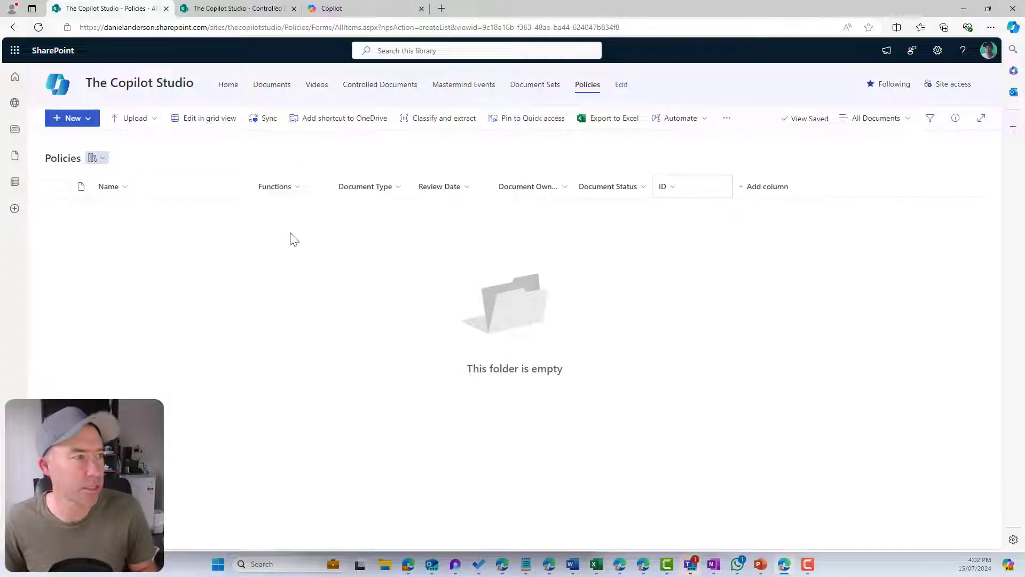
drag(254, 191, 198, 191)
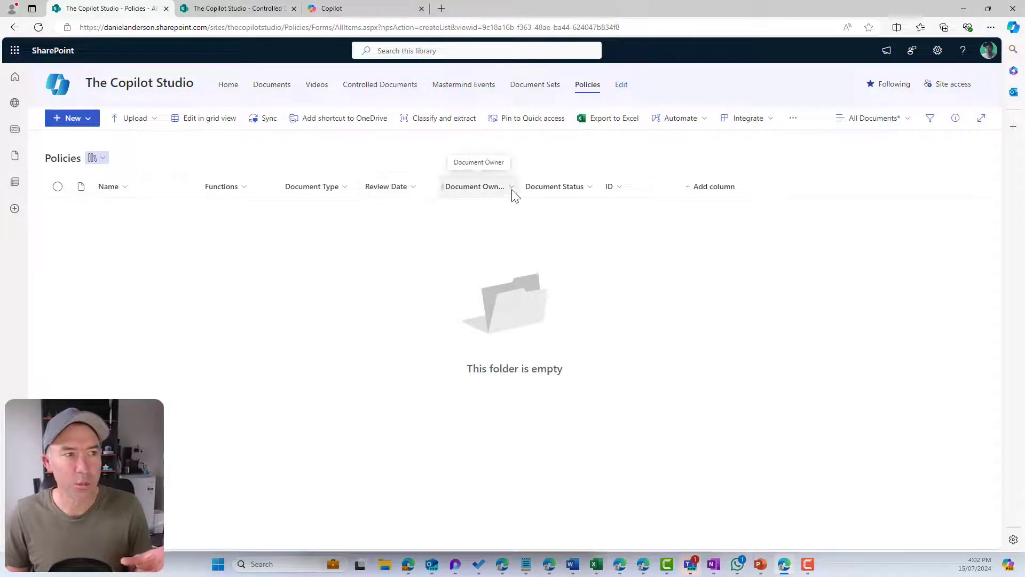
drag(519, 187, 561, 185)
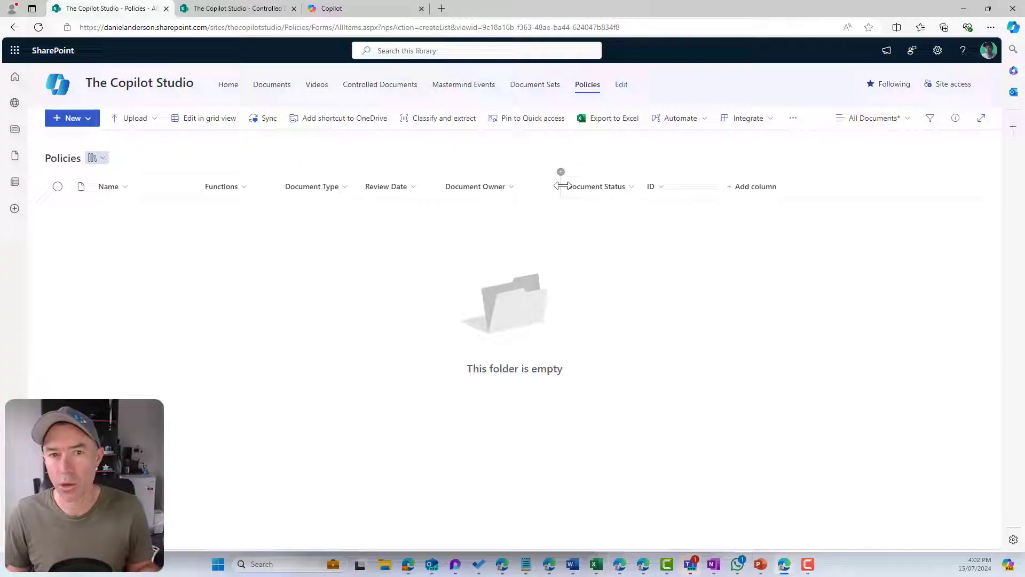
drag(641, 186, 682, 185)
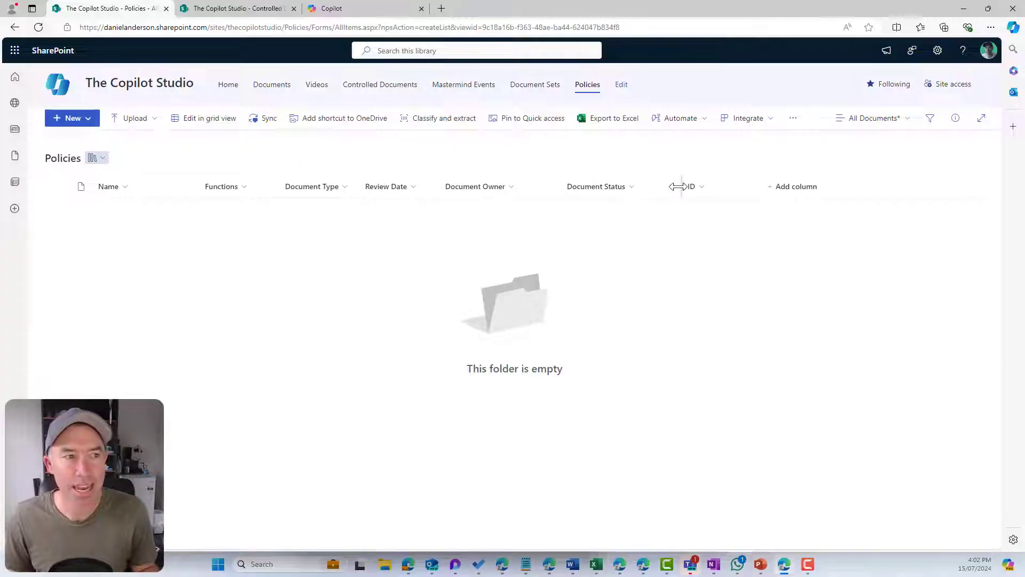
Step: Drag the 16 files (6.68 MB) in from File Explorer and widen Name to show full file names
click(384, 565)
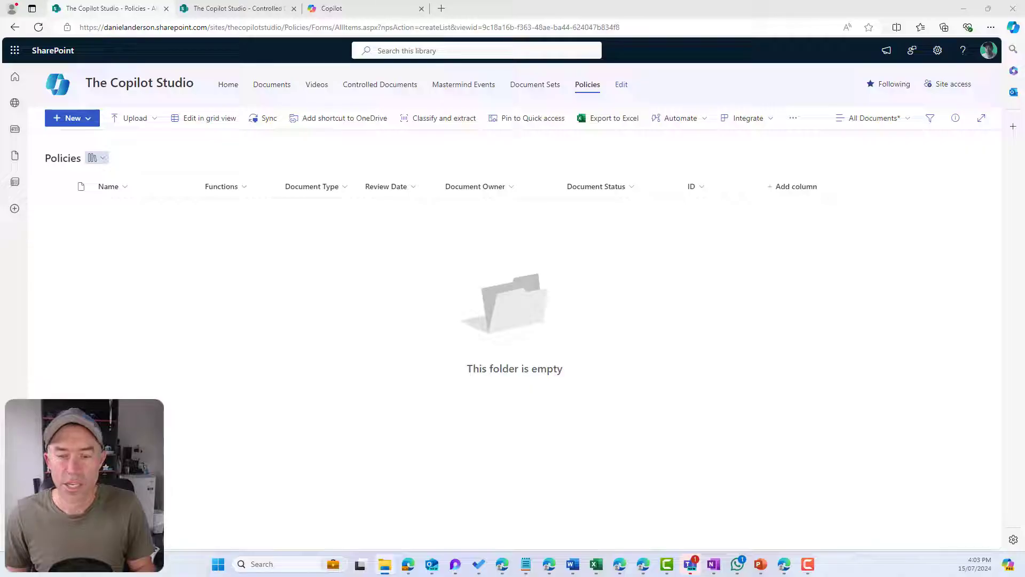
drag(931, 320, 396, 268)
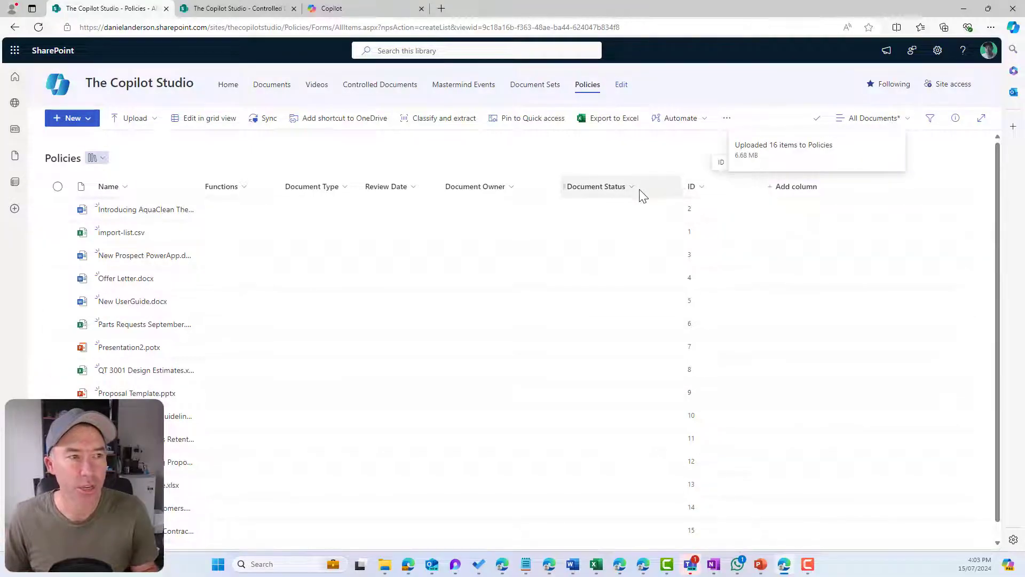
click(702, 187)
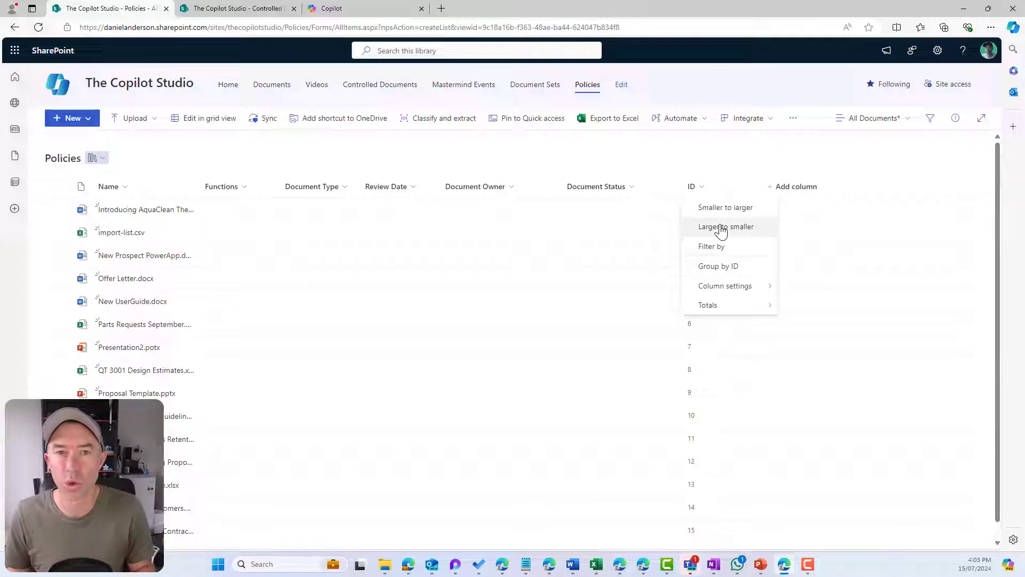
click(690, 185)
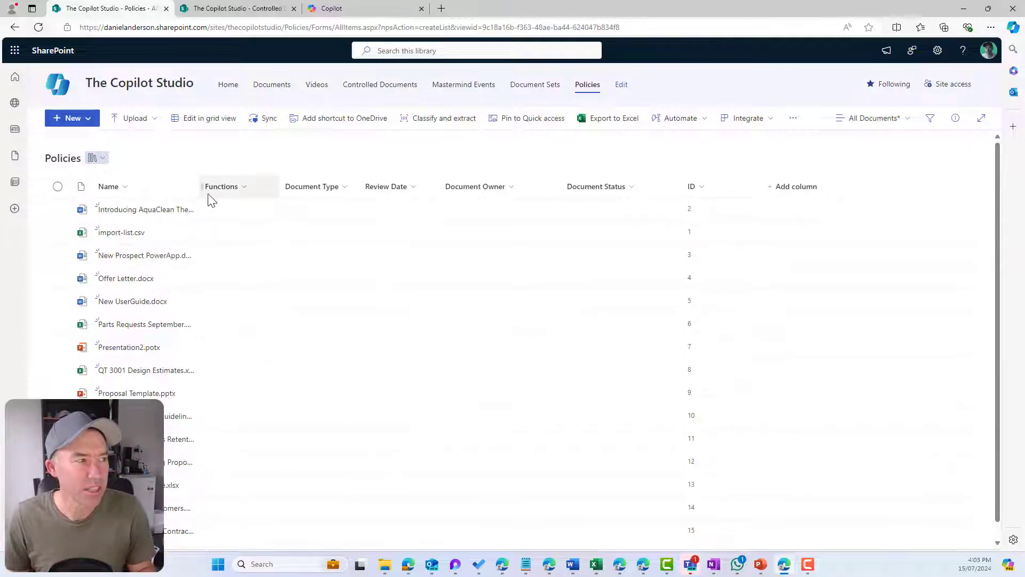
drag(201, 186, 324, 189)
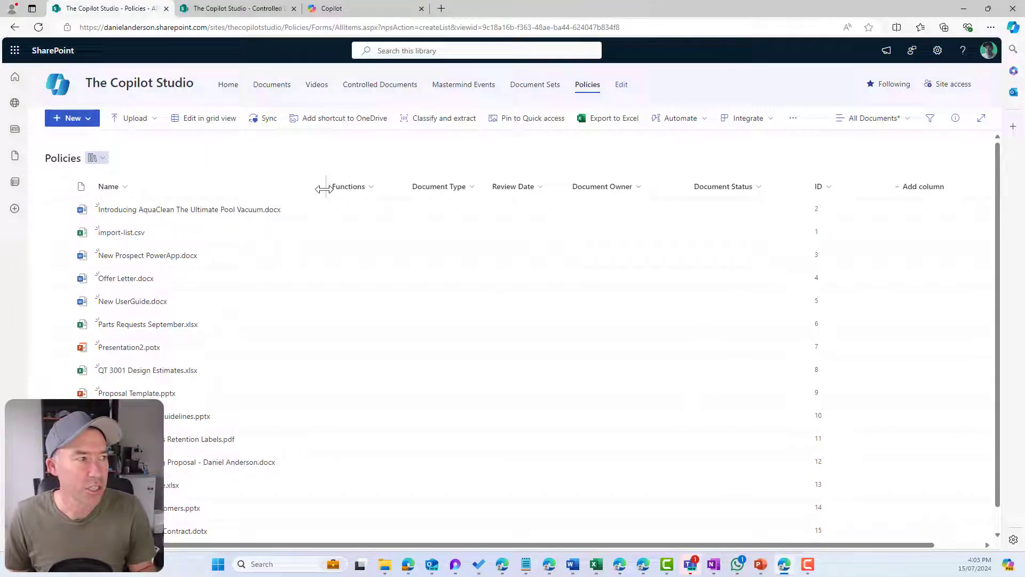
click(58, 209)
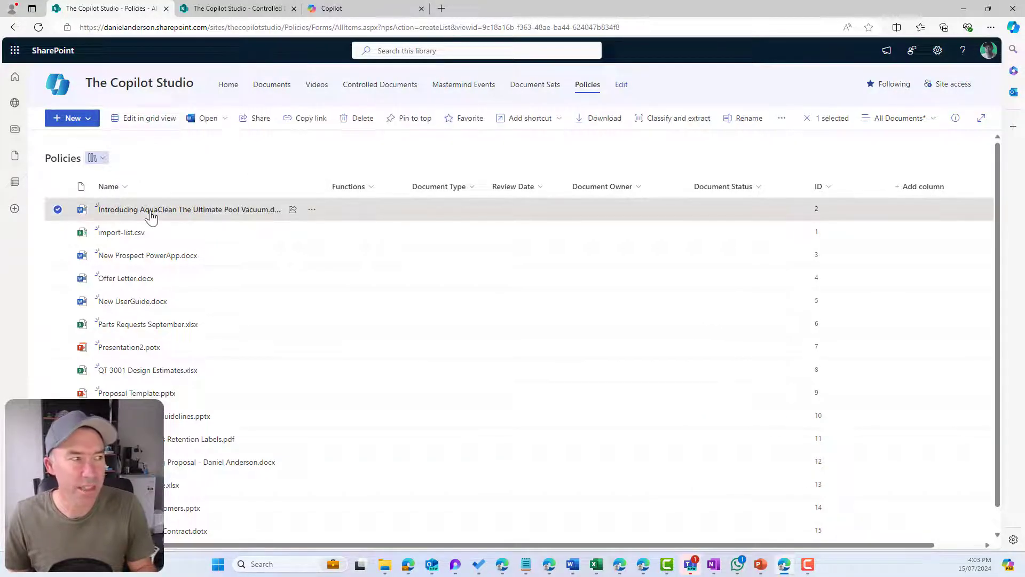
Step: In the AquaClean file's details pane, set Functions to Finance and Document Type to Proposals
click(955, 118)
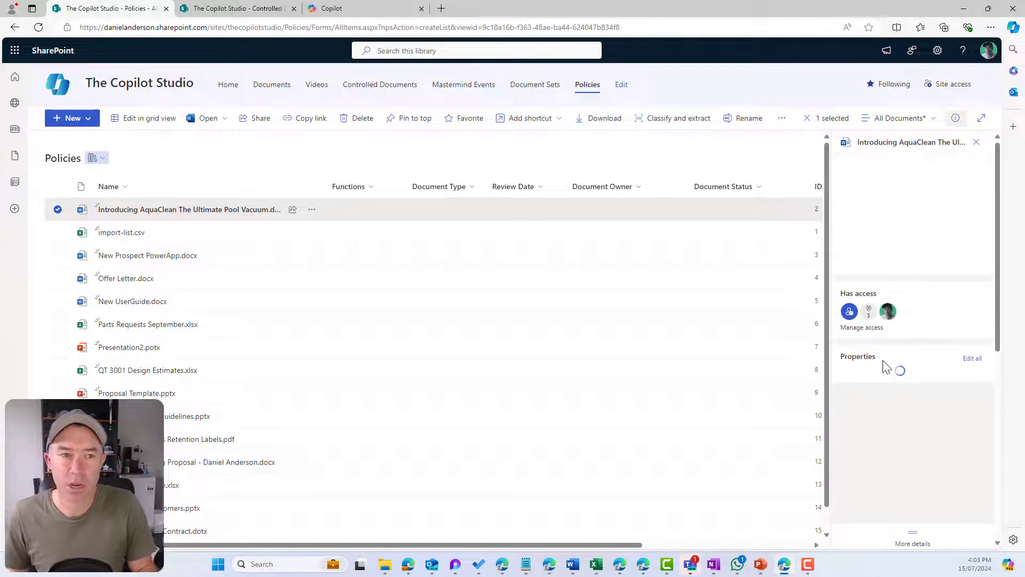
scroll(884, 362, down, 2)
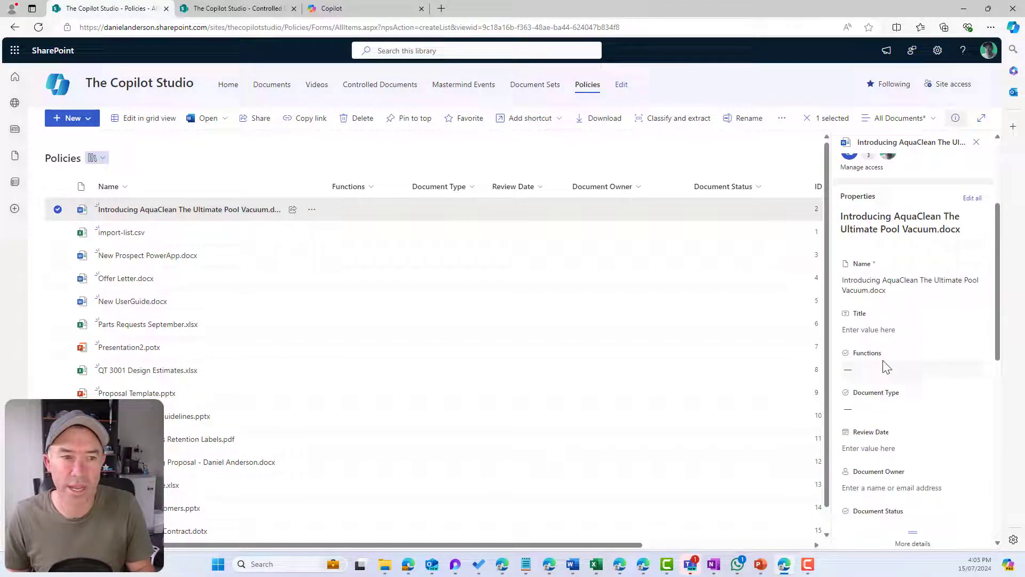
click(882, 370)
click(883, 418)
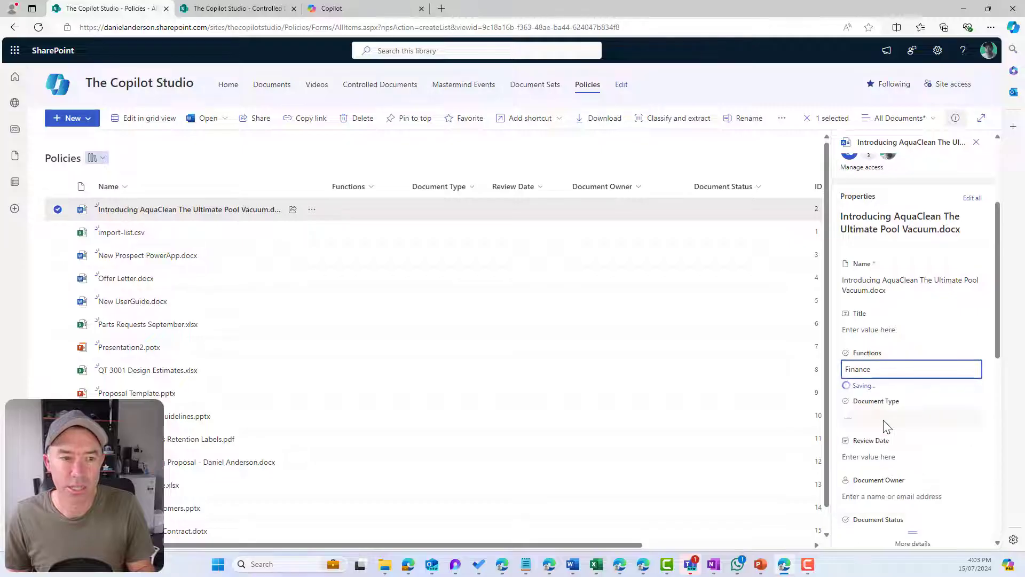
click(887, 424)
click(891, 393)
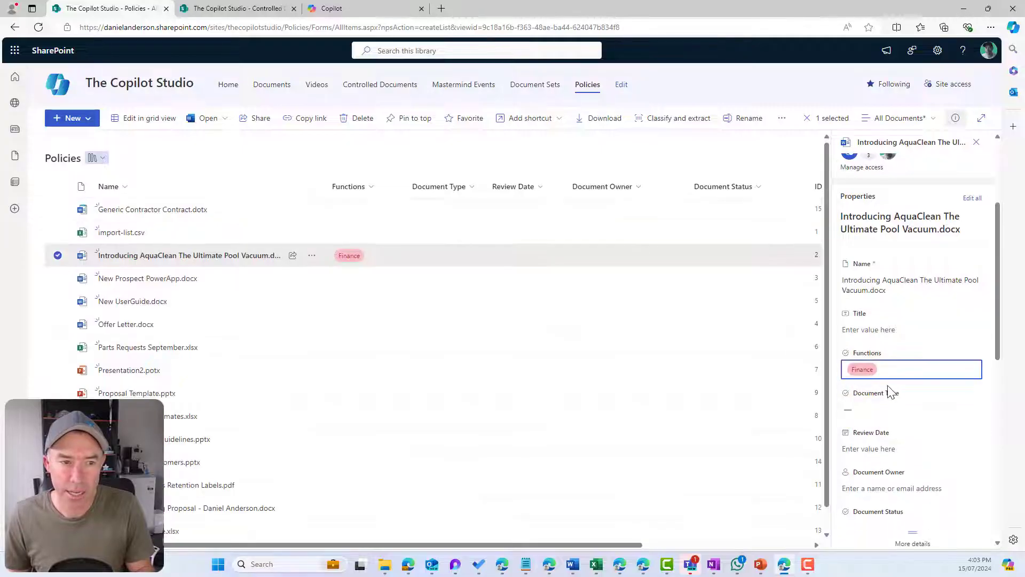
click(890, 417)
click(911, 500)
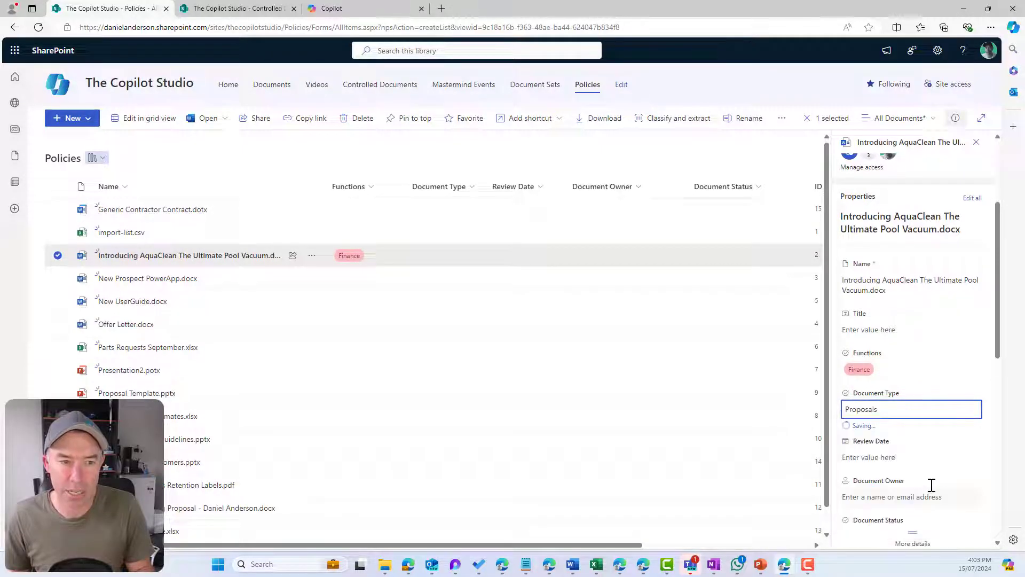
Step: Set Review Date to 7/31/2024, choose a document owner, and set Document Status to In Review
scroll(969, 454, down, 2)
click(908, 346)
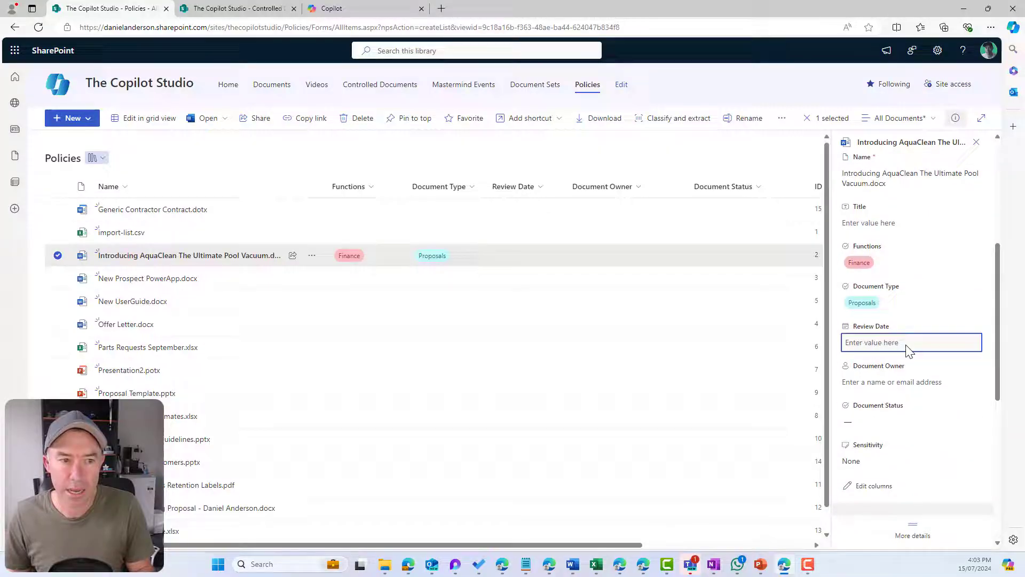
click(970, 348)
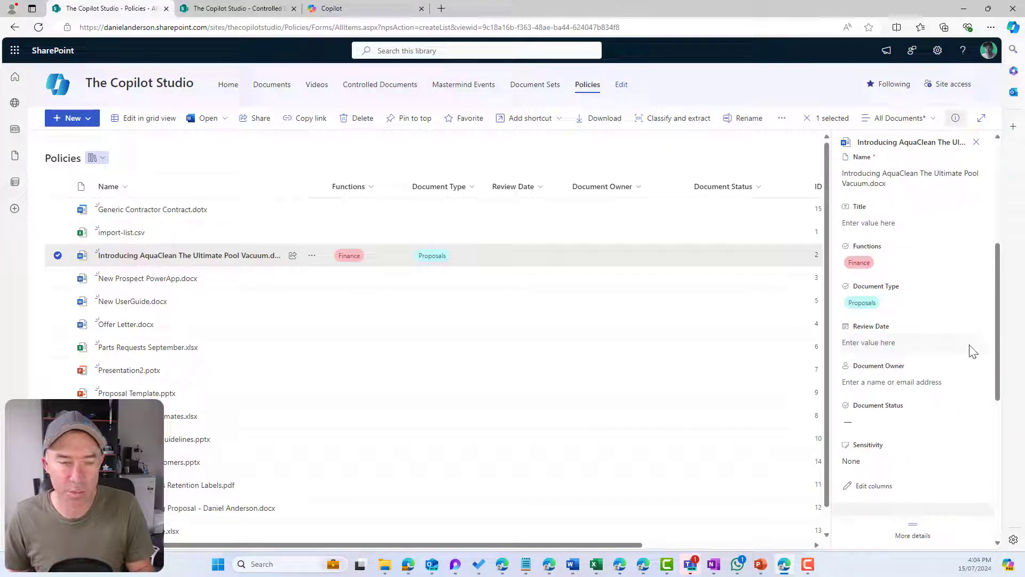
click(934, 346)
click(970, 347)
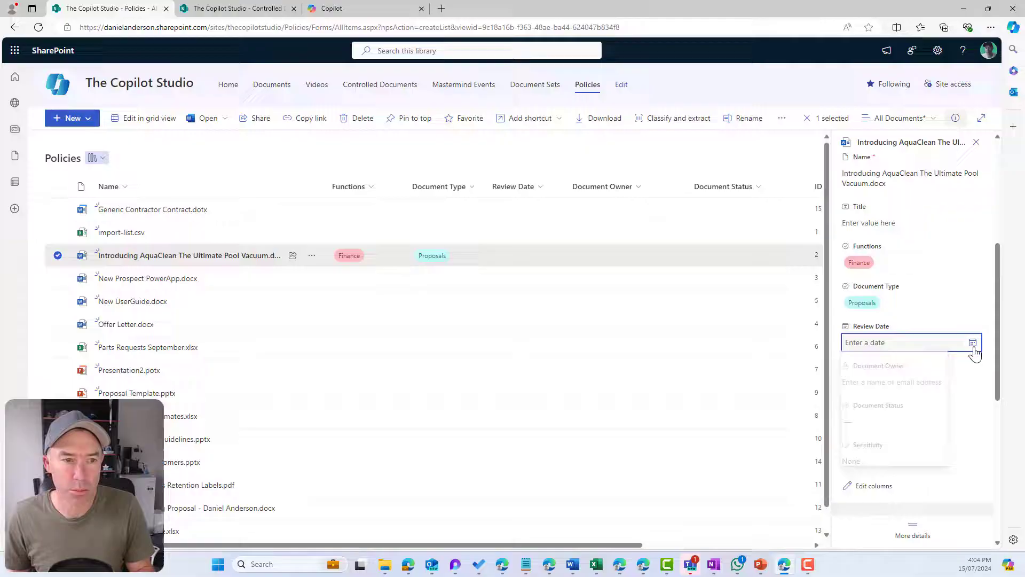
click(896, 437)
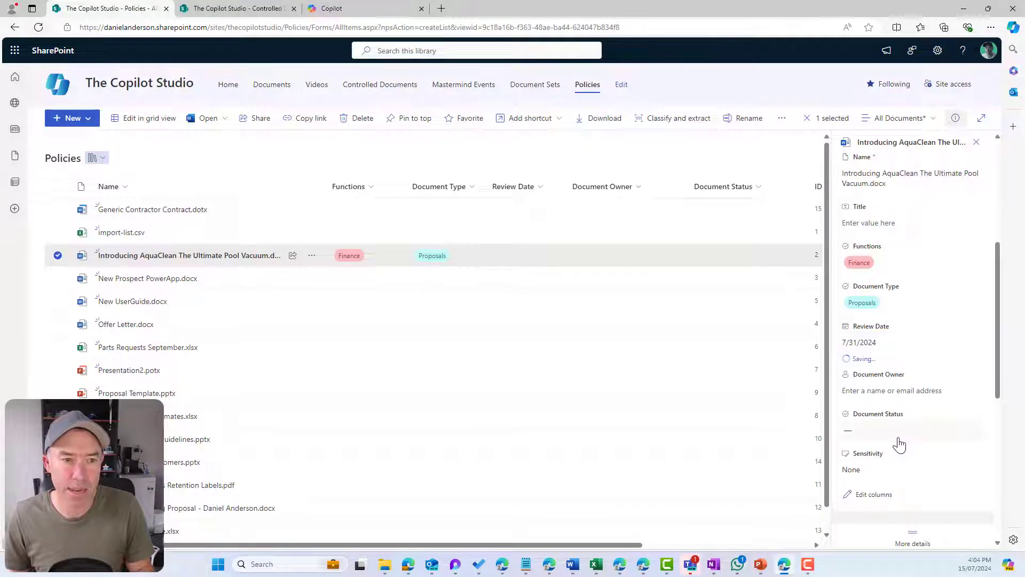
click(899, 392)
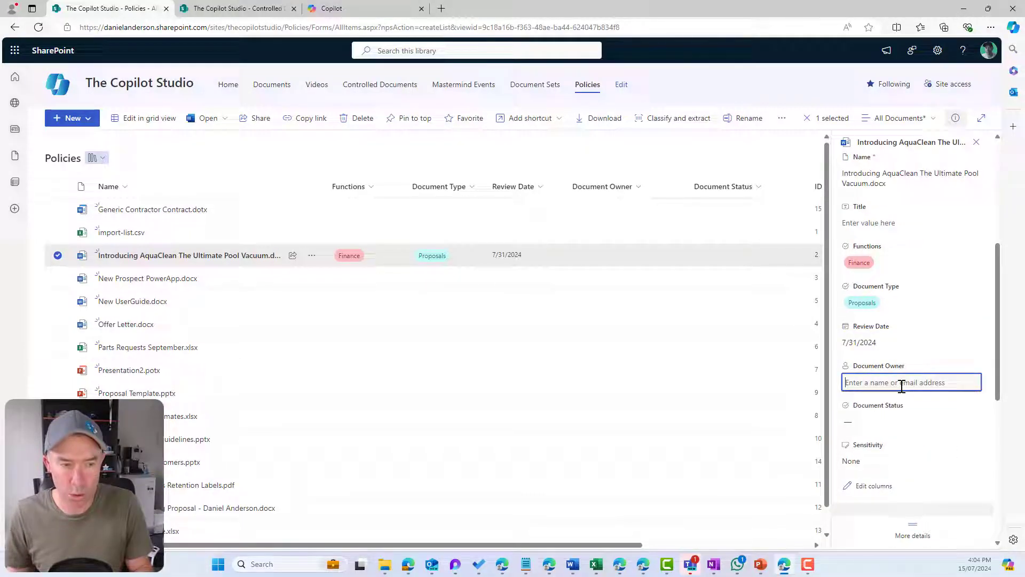
text(daniel)
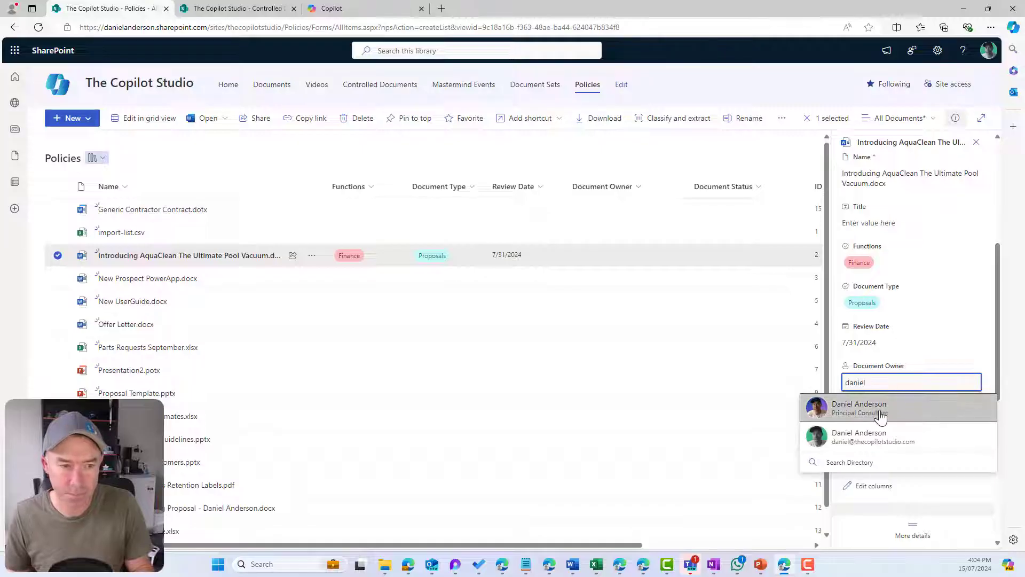
click(881, 409)
click(881, 441)
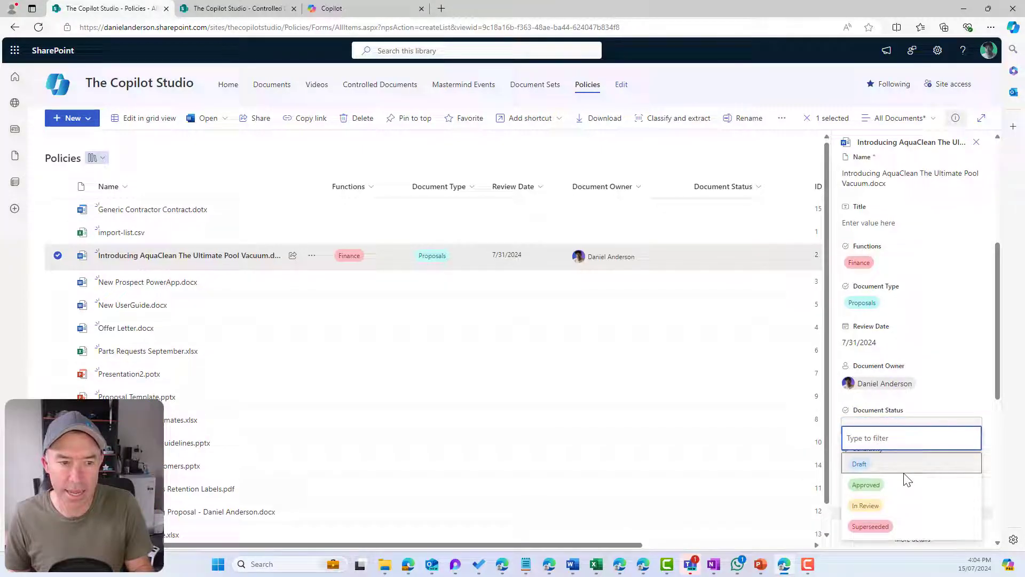
click(893, 505)
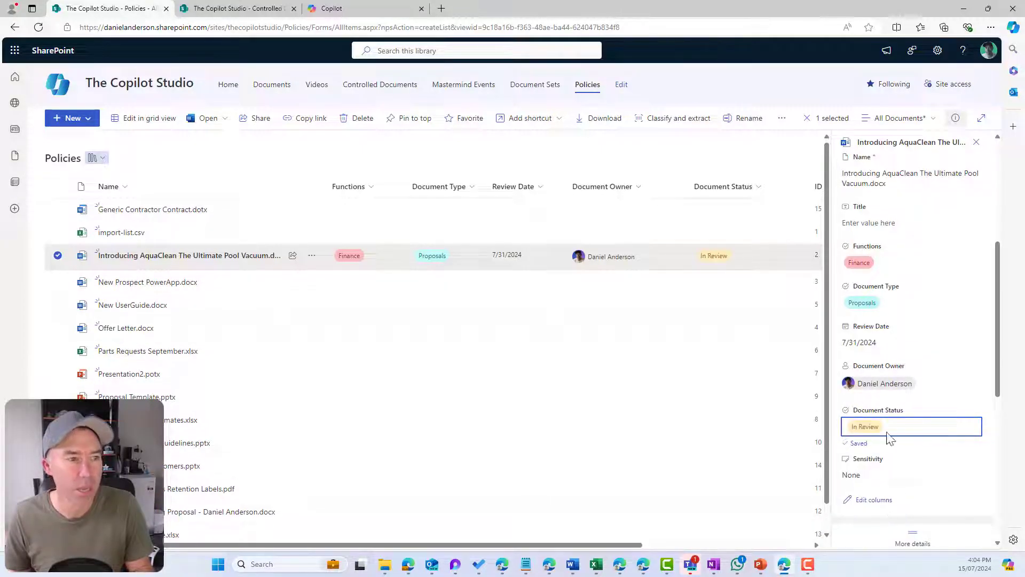
click(976, 143)
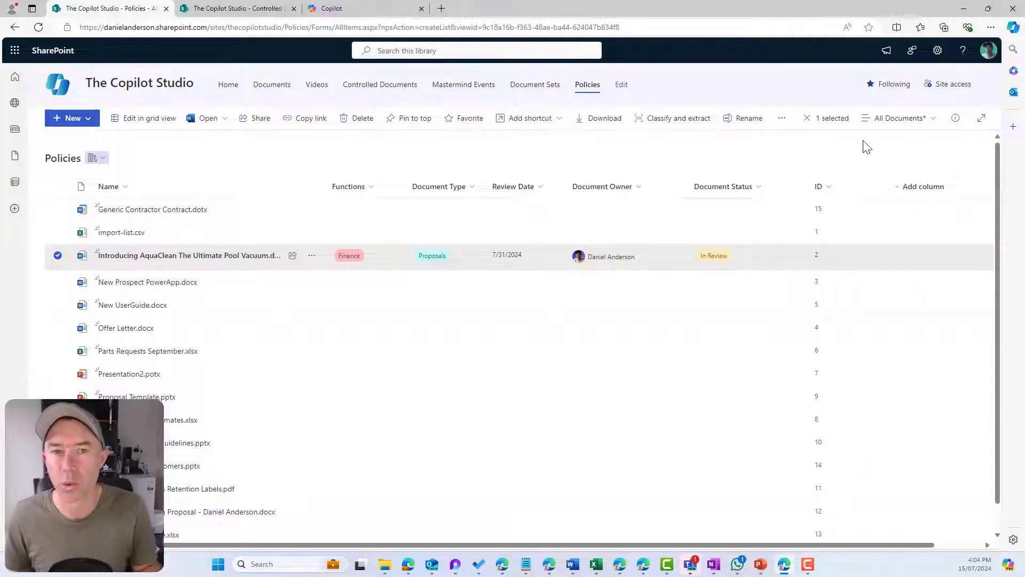
Step: In grid view, set Functions to Human Resource for the top two rows and Legal from New Prospect down
click(142, 120)
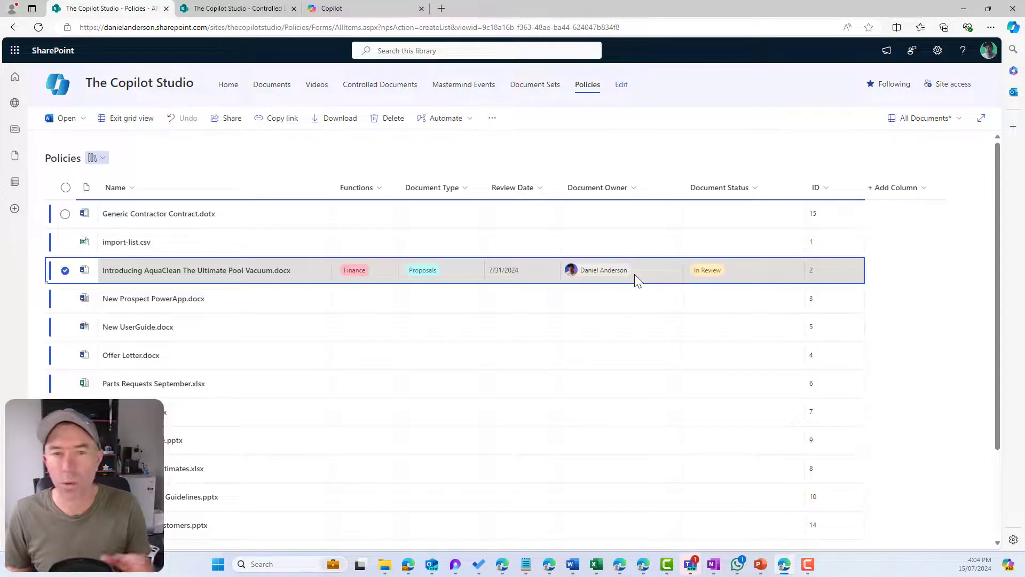
click(377, 220)
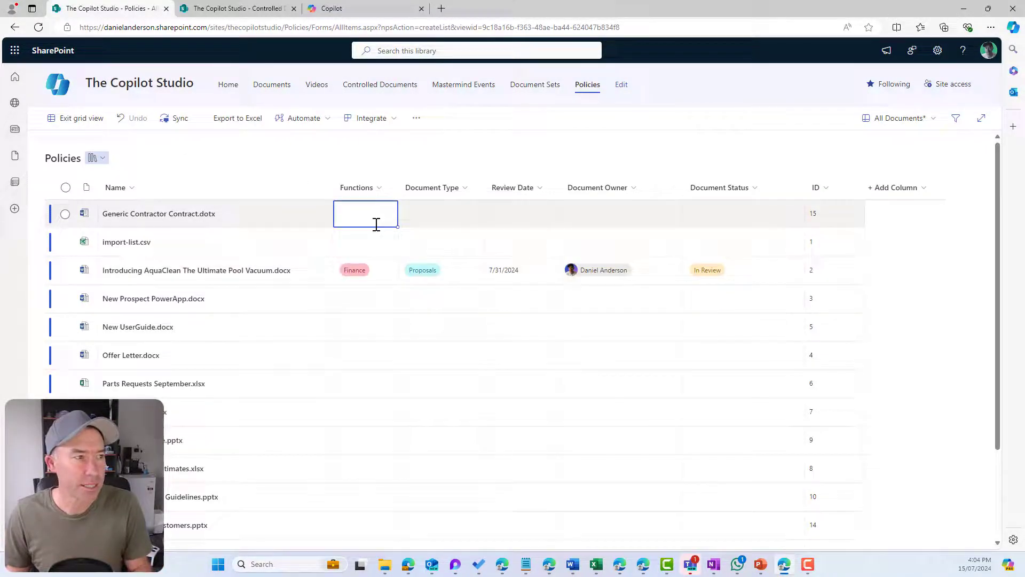
click(375, 245)
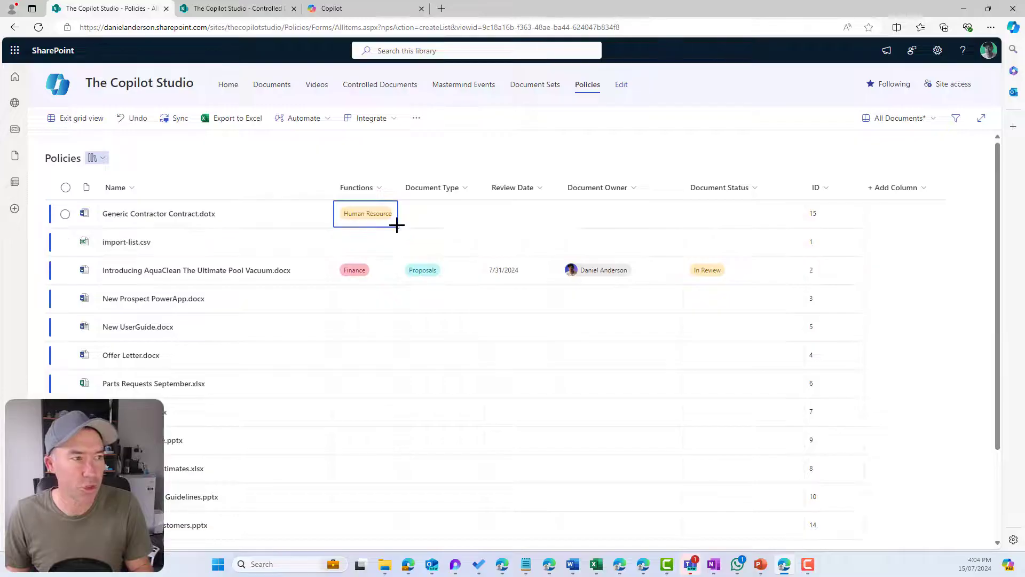
drag(397, 228, 394, 245)
click(355, 298)
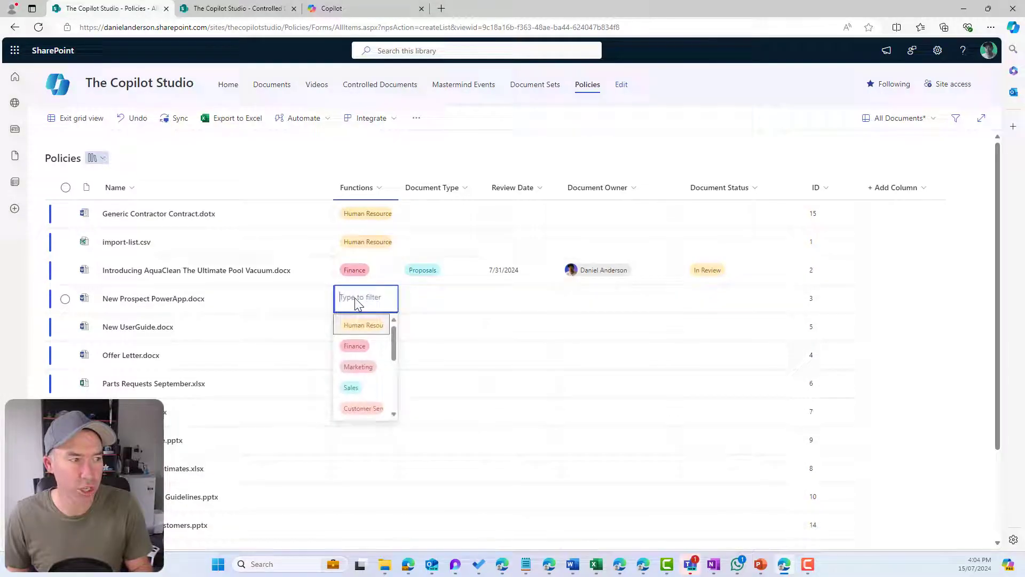
scroll(374, 388, down, 3)
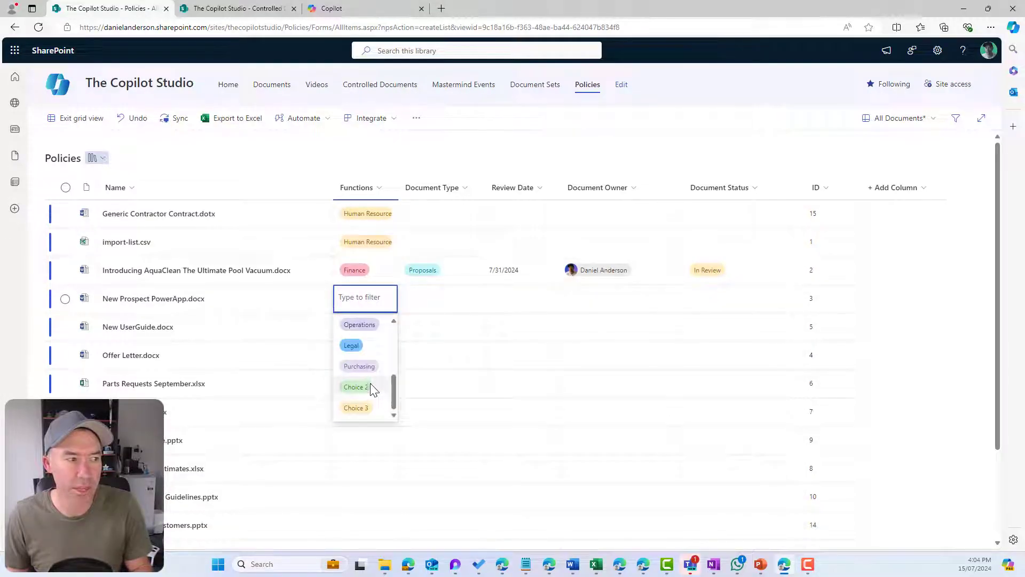
click(354, 346)
drag(397, 313, 357, 366)
Step: Set Functions to Purchasing from QT 3001 for four rows and Finance for the last rows
click(361, 351)
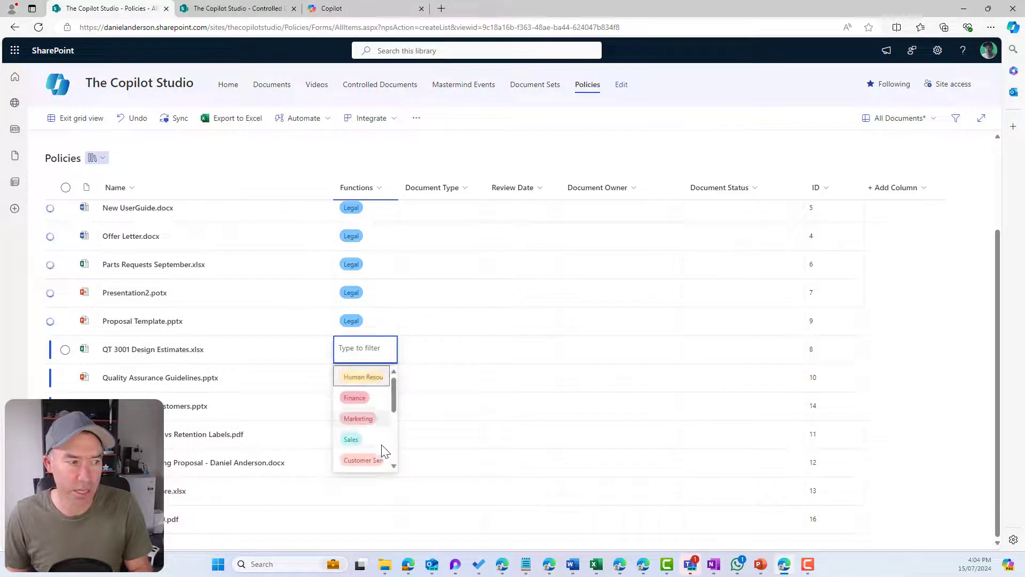
scroll(376, 427, down, 3)
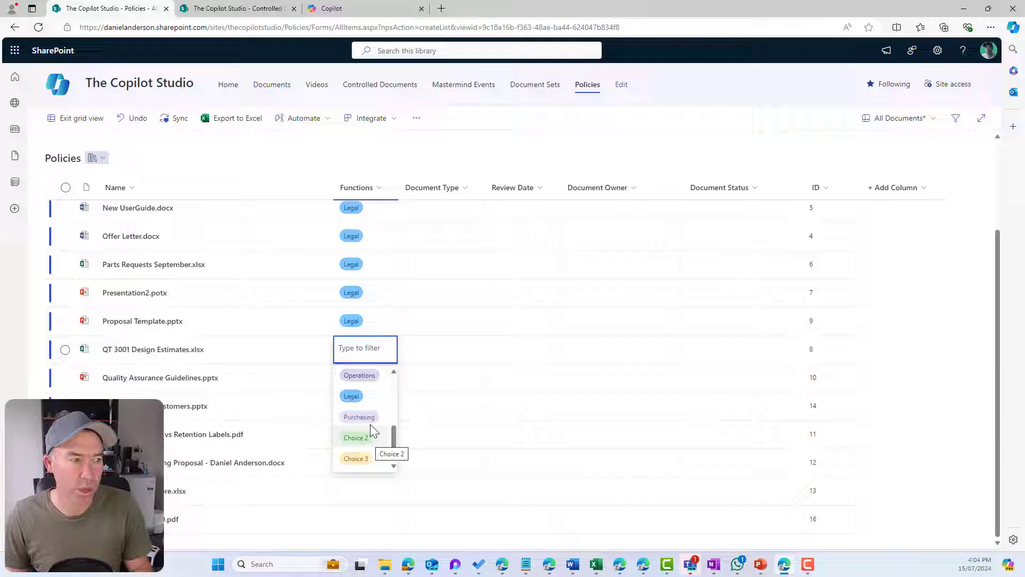
click(369, 418)
drag(397, 362, 396, 421)
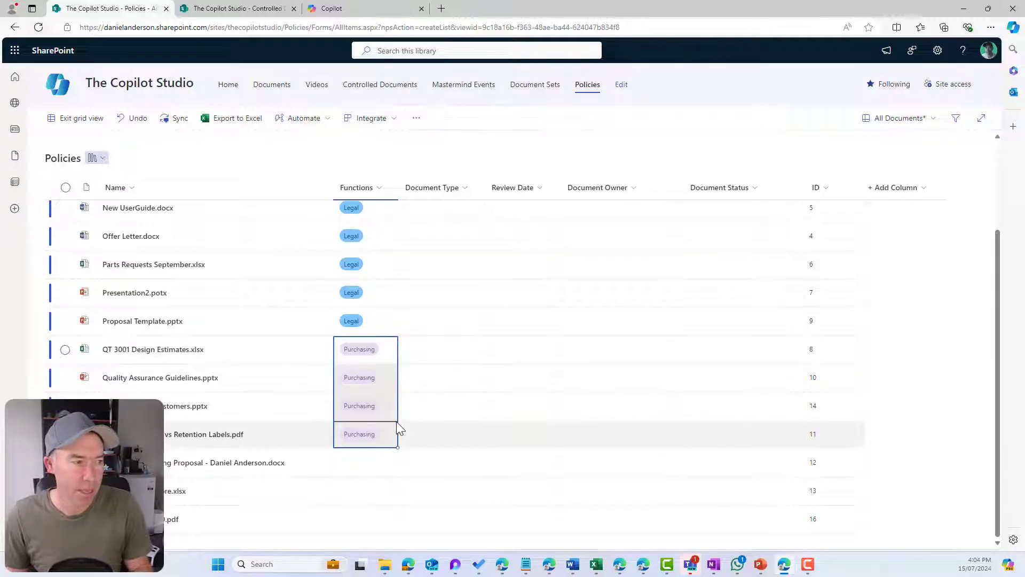
click(376, 465)
click(379, 464)
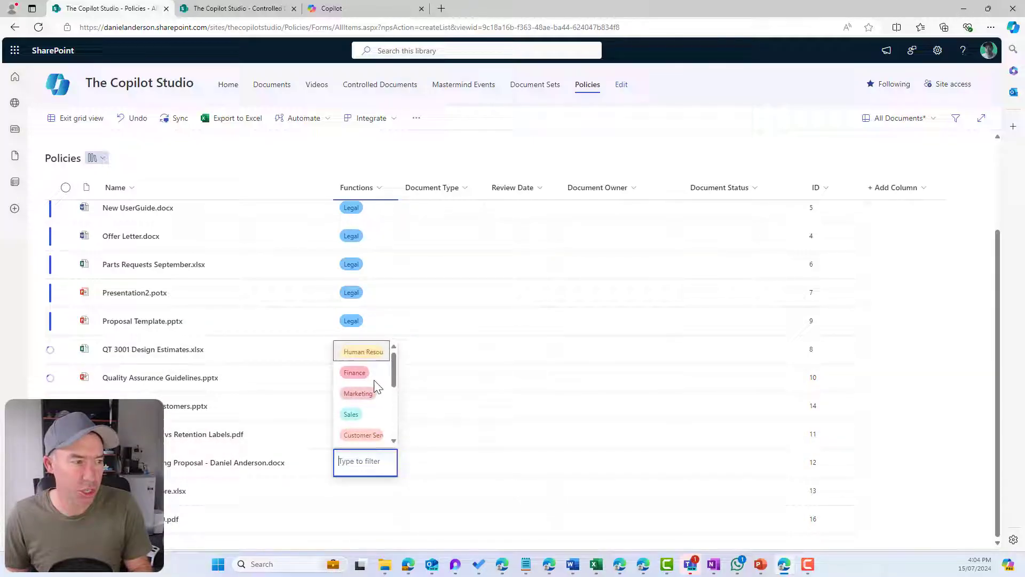
click(359, 372)
drag(397, 476, 401, 526)
Step: Fill Document Type with Invoices, Proposals through Offer Letter, and Memos from Parts Requests down
click(423, 407)
key(Up)
key(Up)
key(Up)
key(Up)
key(Up)
key(Up)
key(Up)
key(Up)
key(Up)
key(Up)
key(Up)
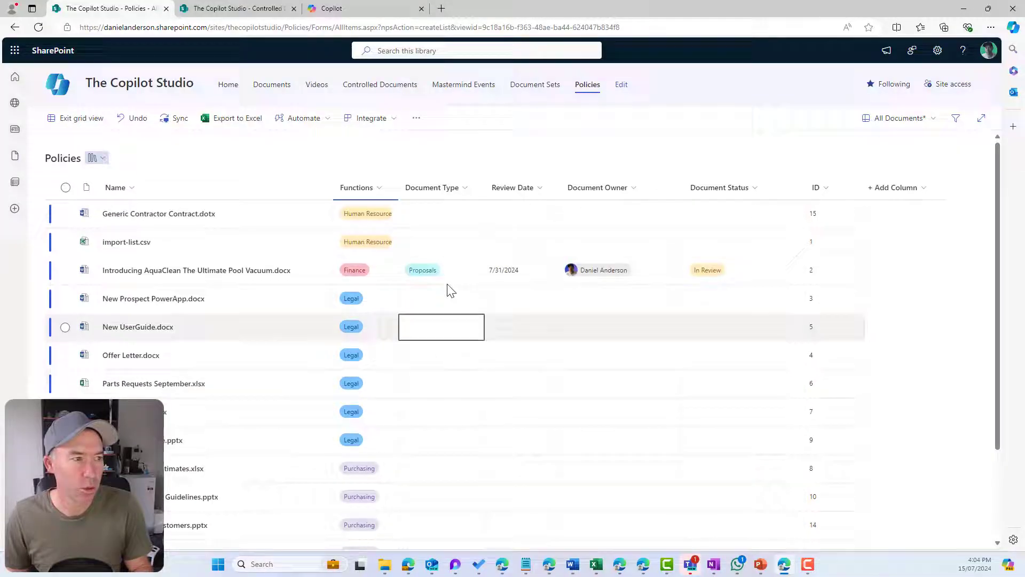
click(448, 215)
click(462, 239)
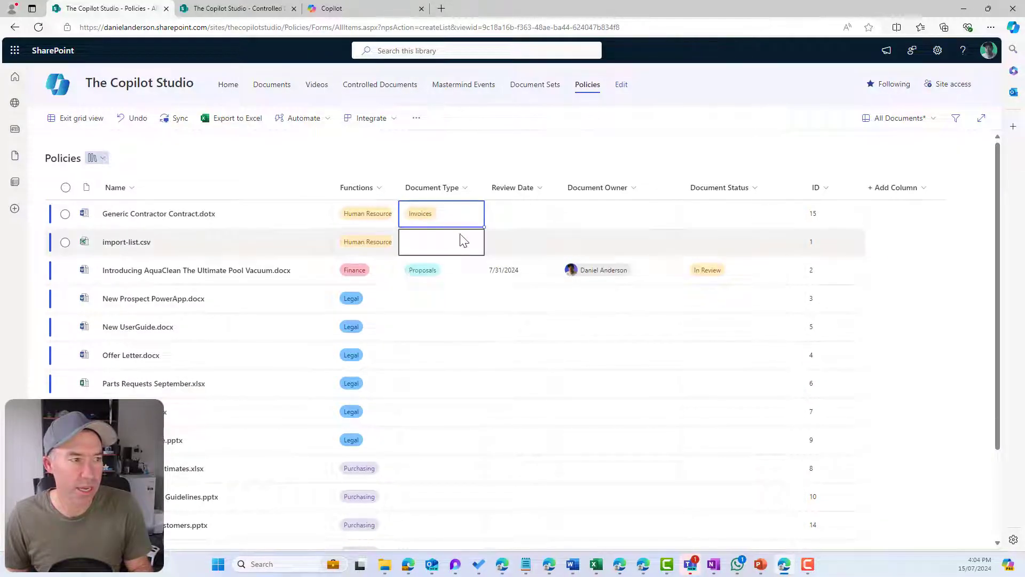
drag(482, 226, 475, 369)
click(469, 279)
click(467, 387)
click(467, 387)
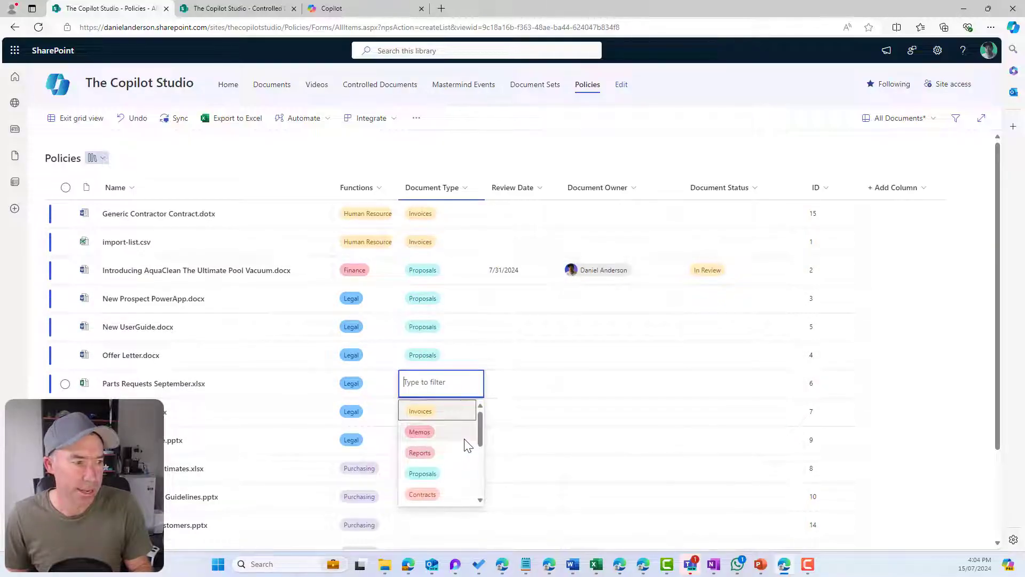
click(463, 435)
drag(485, 398, 450, 422)
Step: Set the remaining Document Type cells to Policies down to the last row
click(450, 406)
click(451, 406)
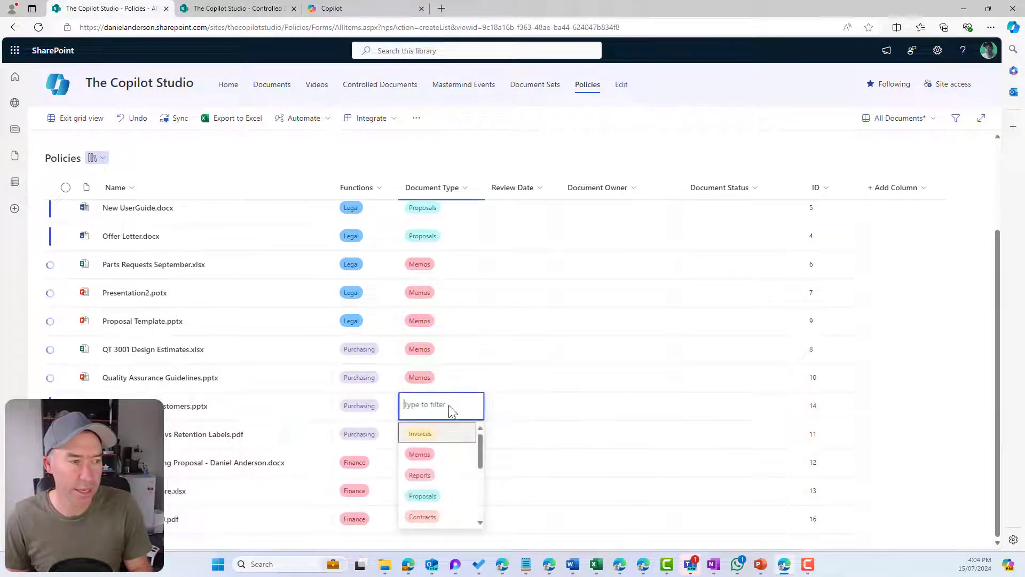
scroll(453, 484, down, 3)
click(443, 455)
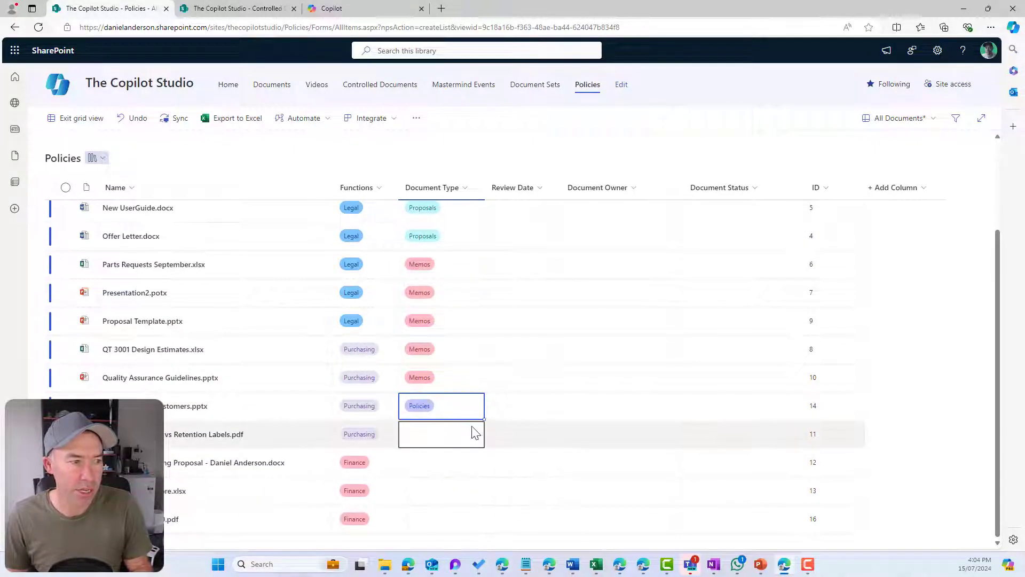
drag(484, 419, 473, 506)
scroll(477, 485, up, 4)
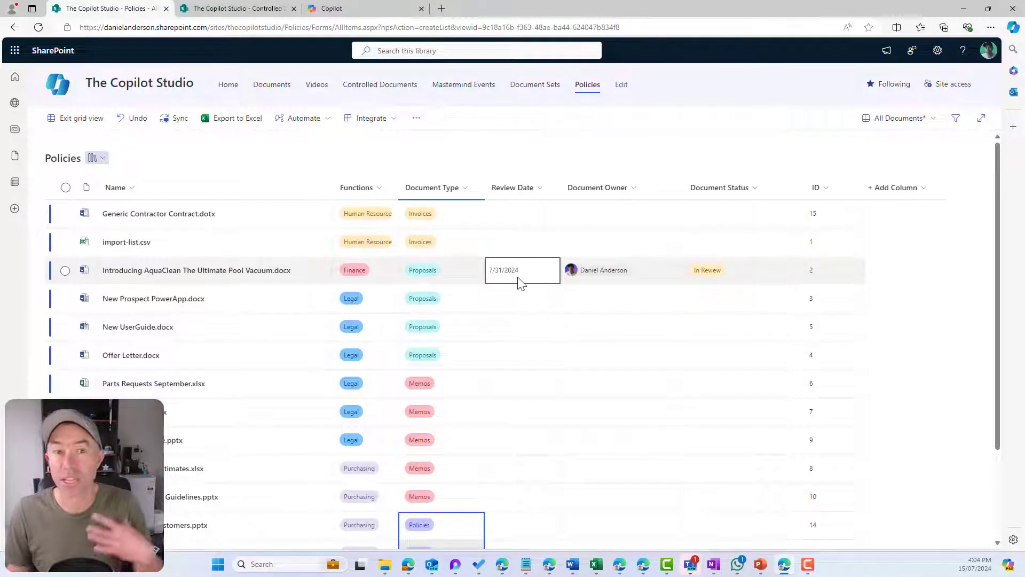
Step: Copy the 7/31/2024 review date and AquaClean's document owner into every row
click(542, 273)
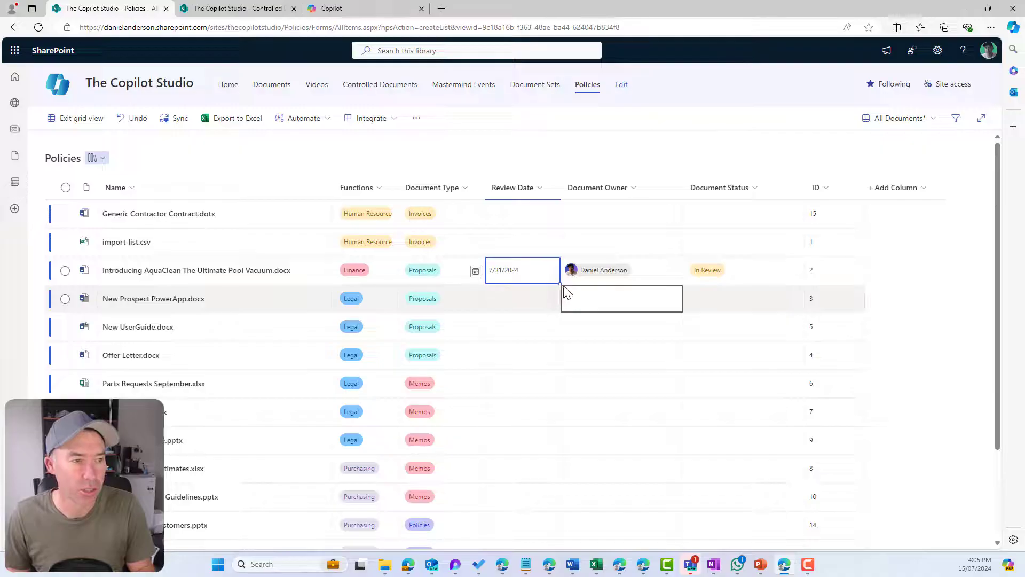
drag(559, 283, 543, 546)
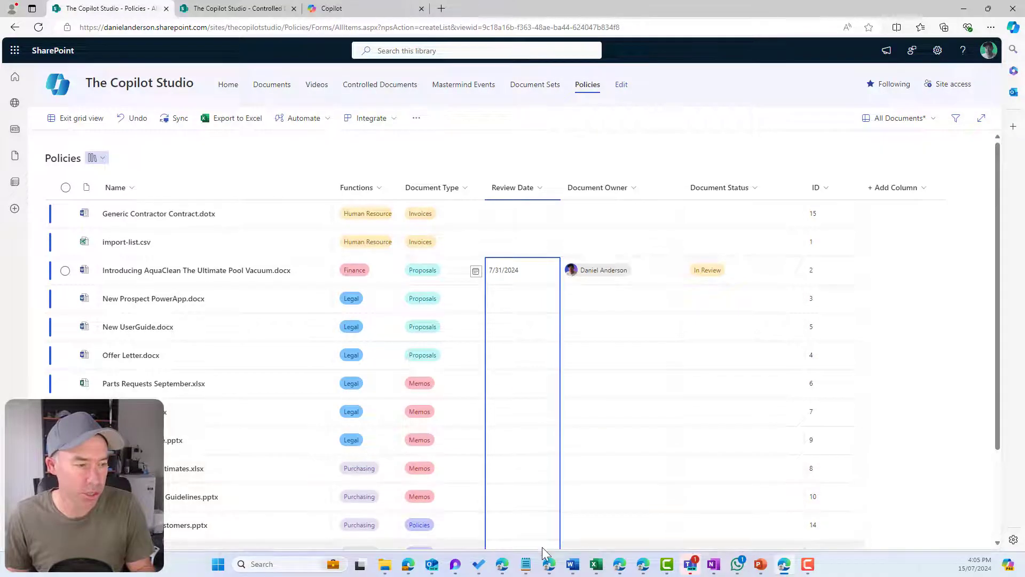
click(540, 267)
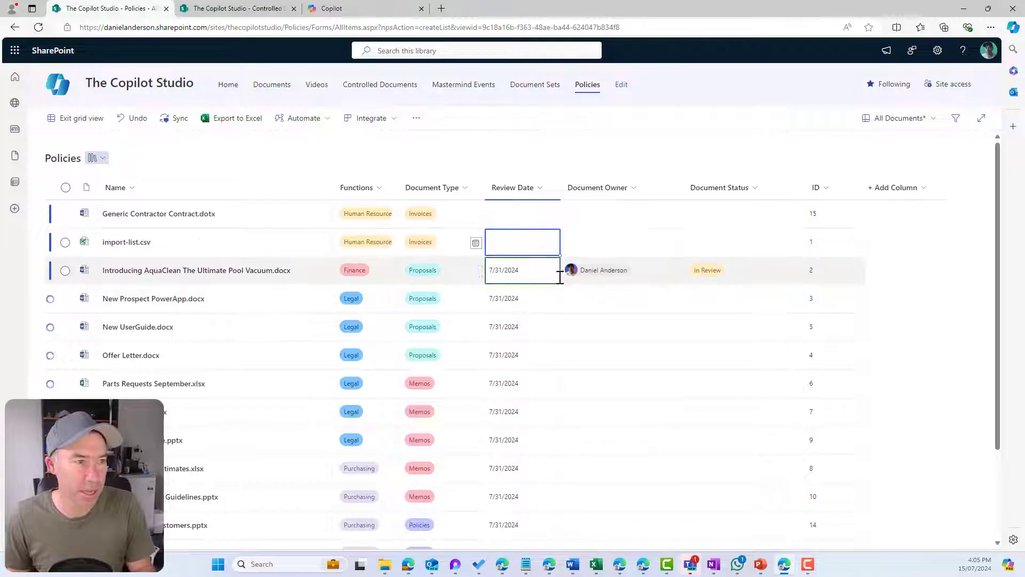
drag(559, 282, 554, 213)
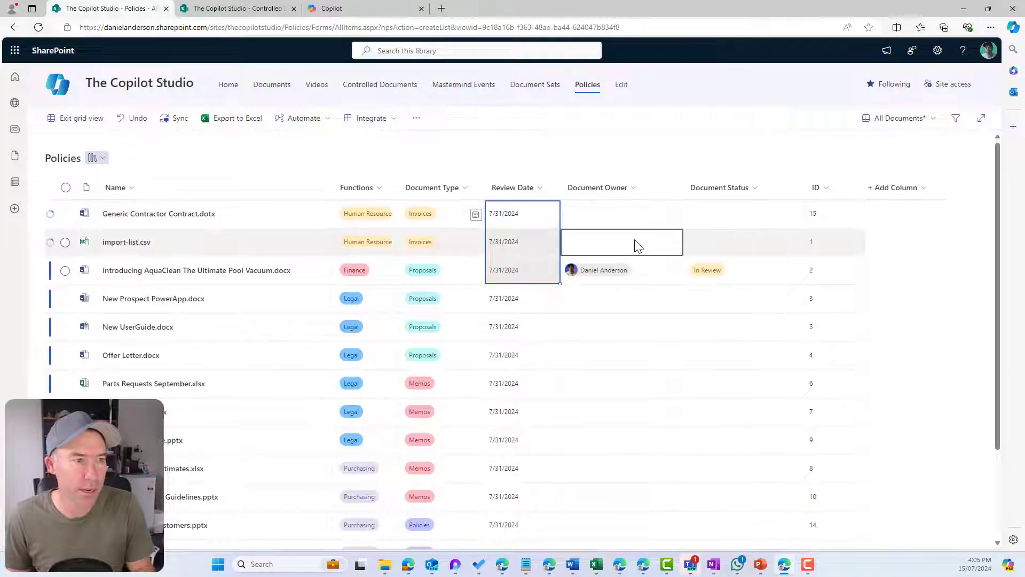
click(632, 269)
drag(681, 282, 682, 216)
drag(684, 286, 671, 521)
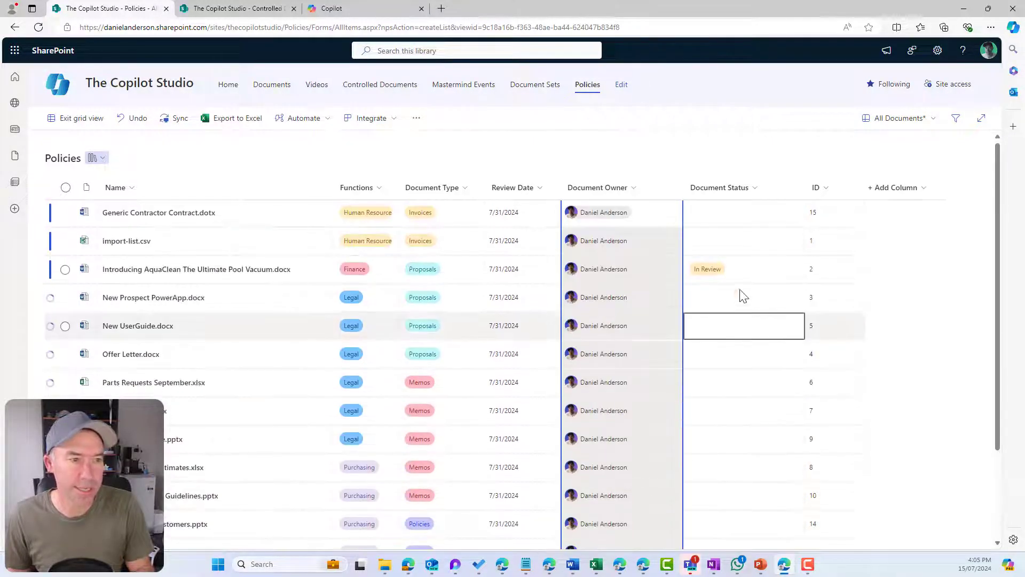
click(765, 248)
Step: Mark the top two rows Approved and New Prospect PowerApp.docx onward as Draft
click(744, 217)
click(743, 218)
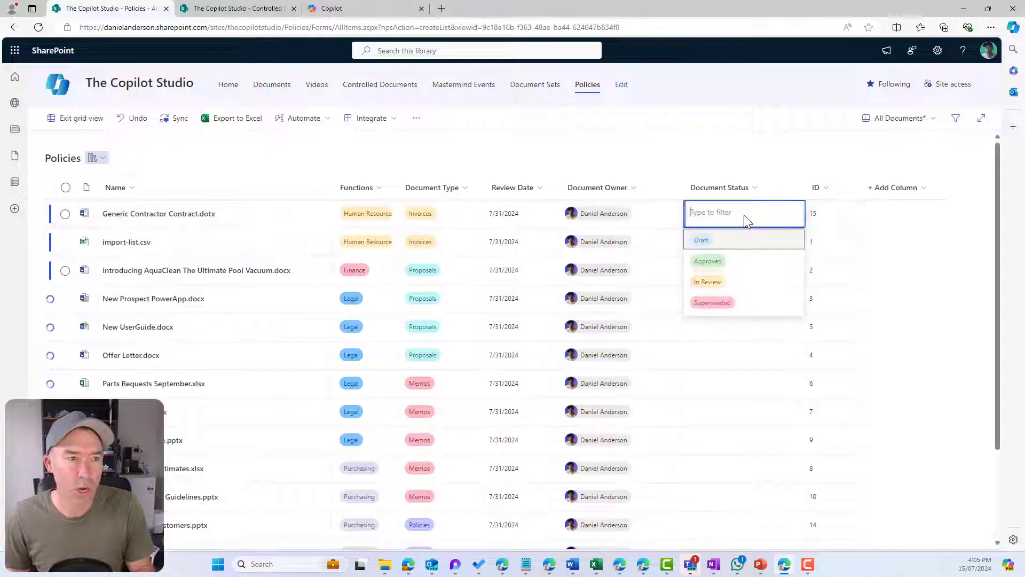
click(727, 261)
drag(803, 227, 798, 247)
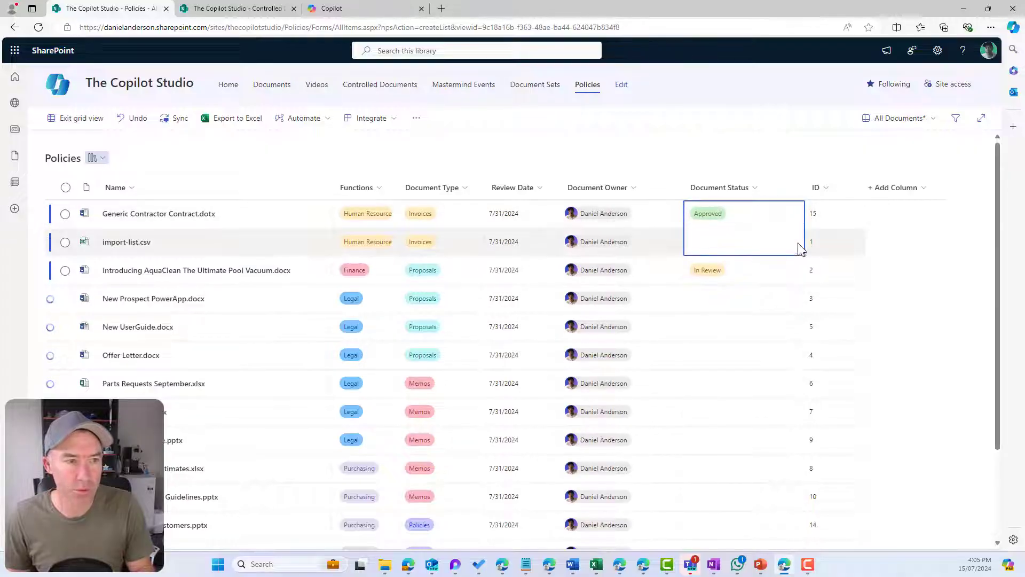
click(753, 303)
click(789, 305)
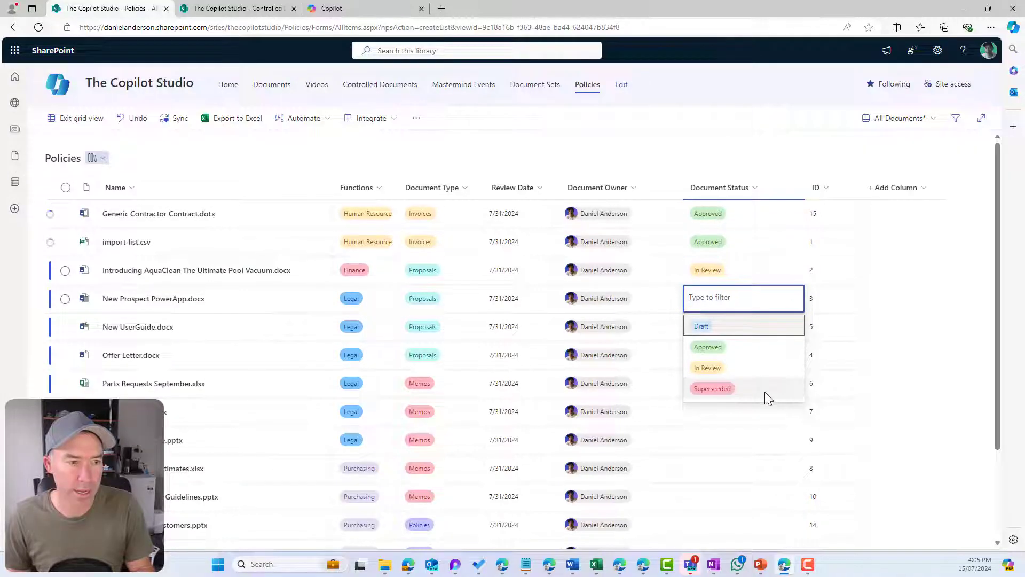
click(753, 331)
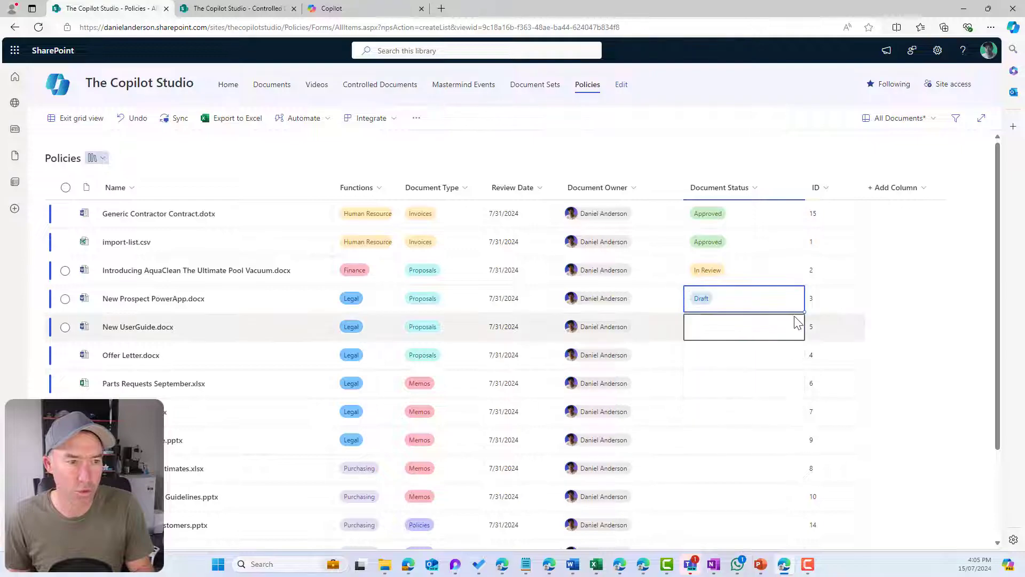
drag(804, 313, 768, 547)
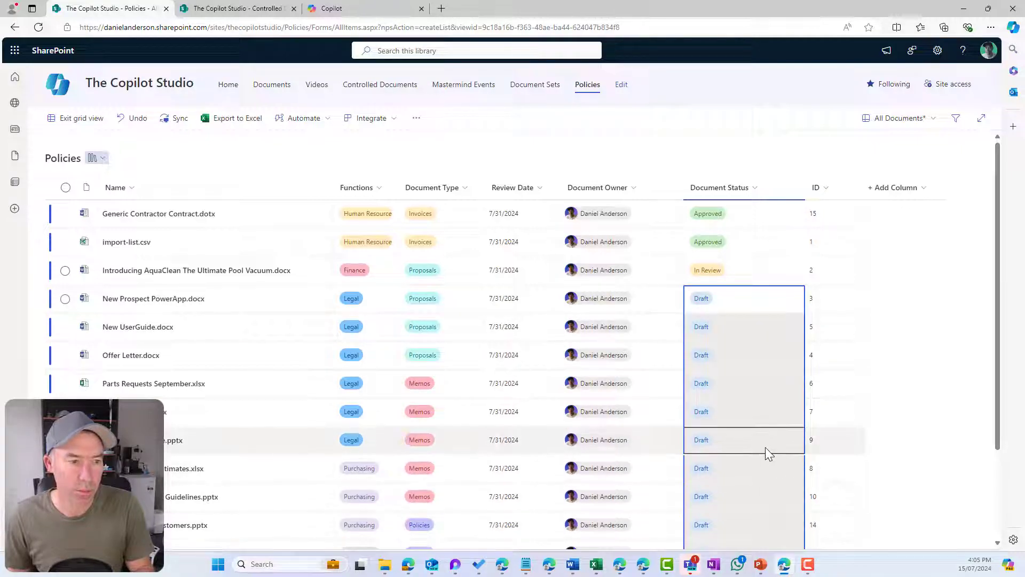
Step: Set row 12 and the last two Finance rows to Approved, then exit grid view
scroll(774, 438, down, 2)
click(758, 464)
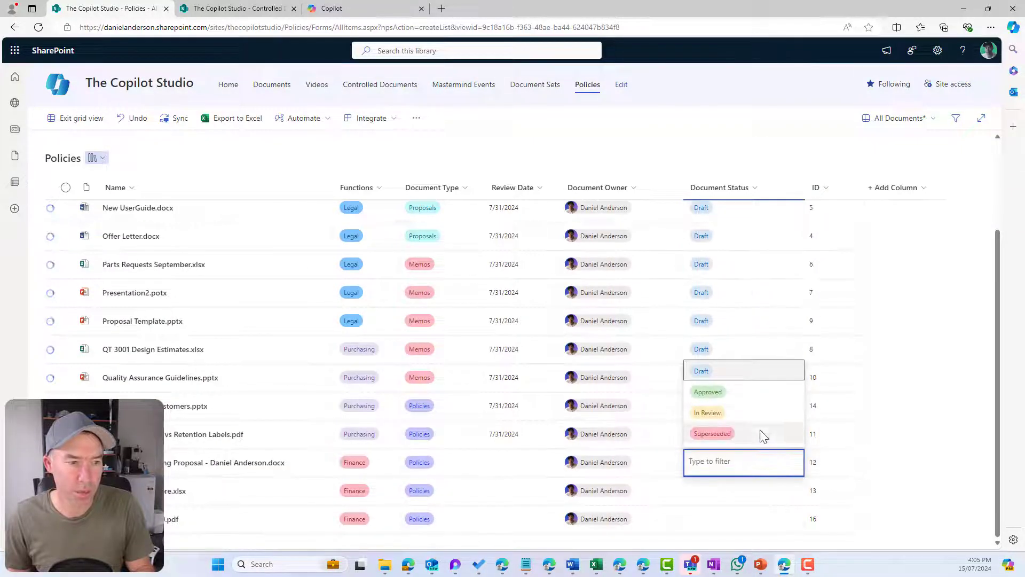
click(742, 410)
click(794, 470)
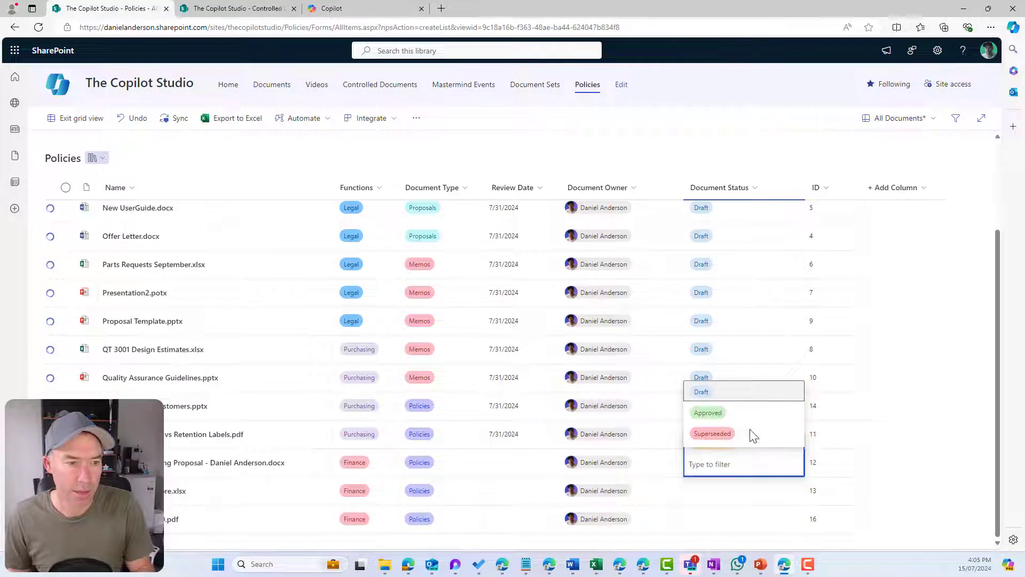
click(748, 414)
drag(804, 474, 803, 523)
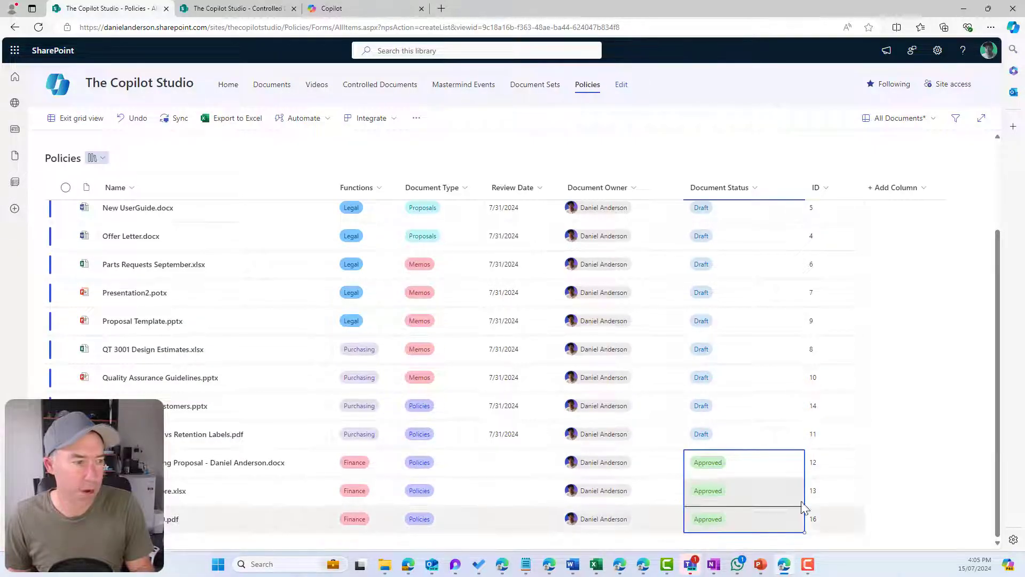
scroll(797, 439, up, 2)
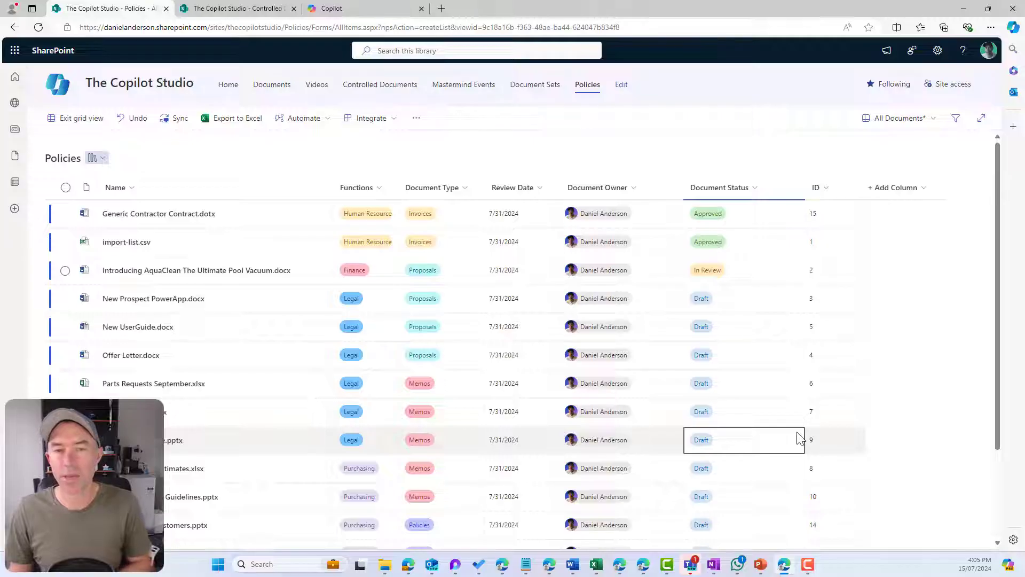
click(109, 123)
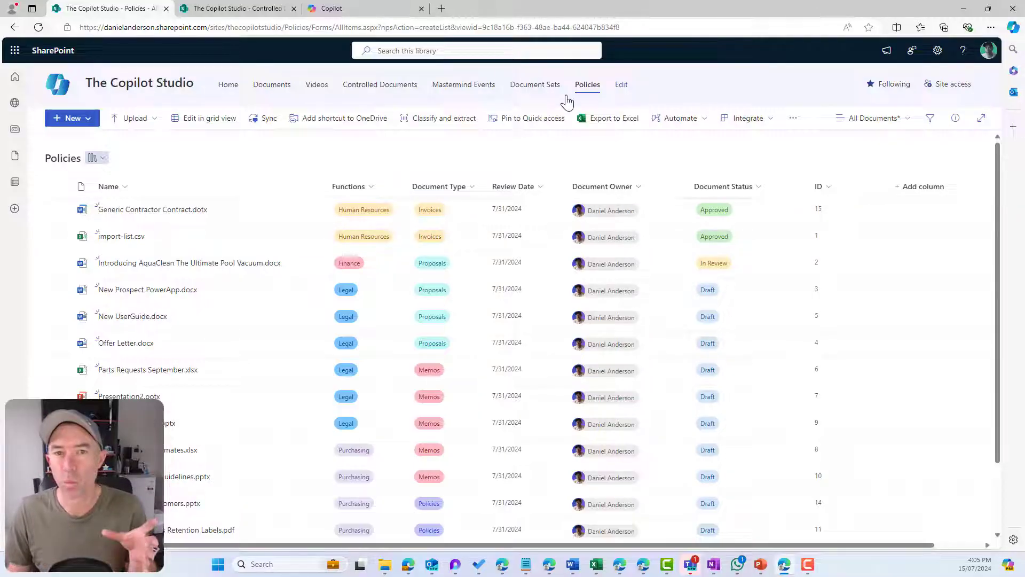
Step: Filter the library to Legal functions and the Proposals document type
click(372, 188)
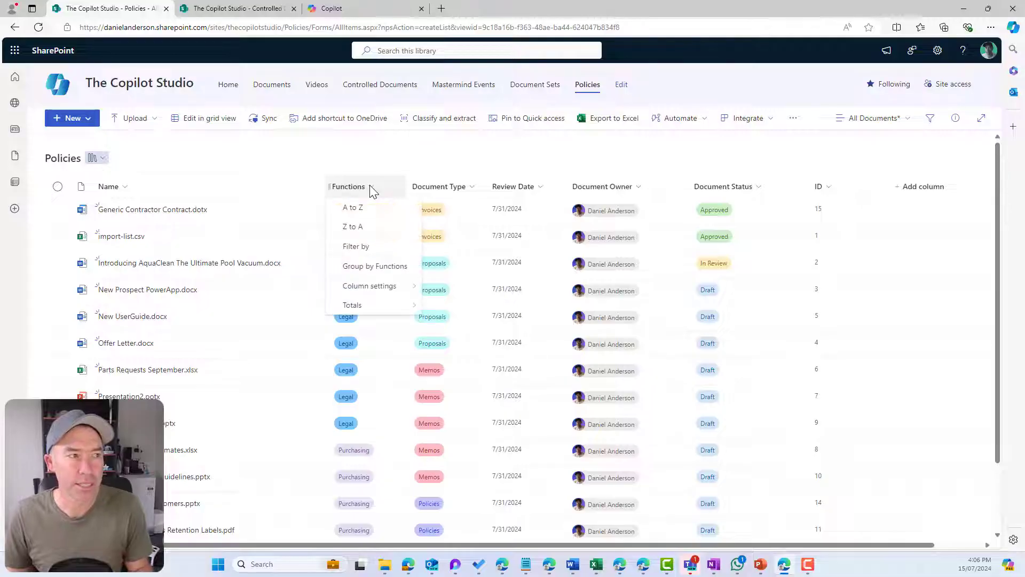
click(387, 247)
click(857, 107)
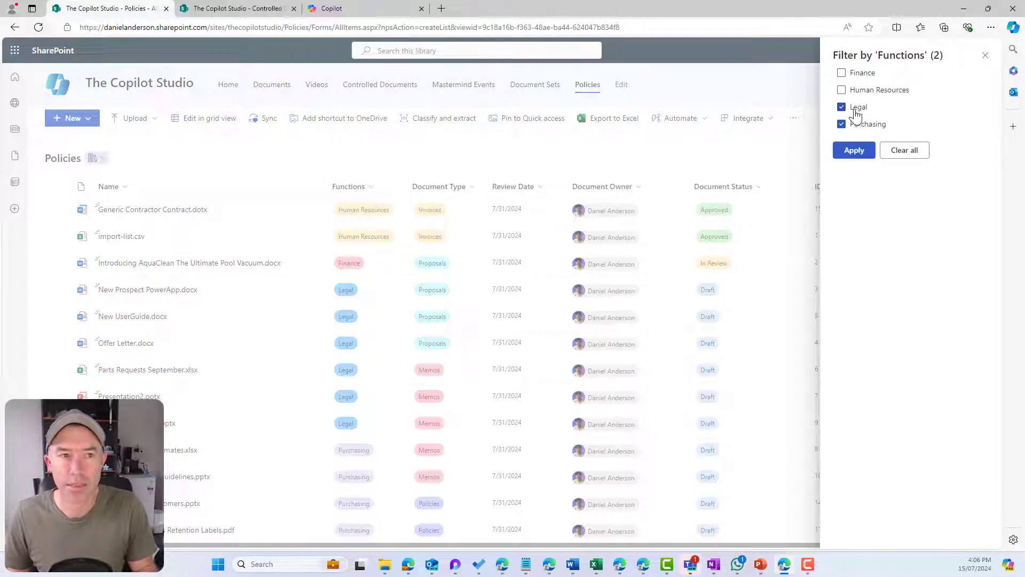
click(854, 150)
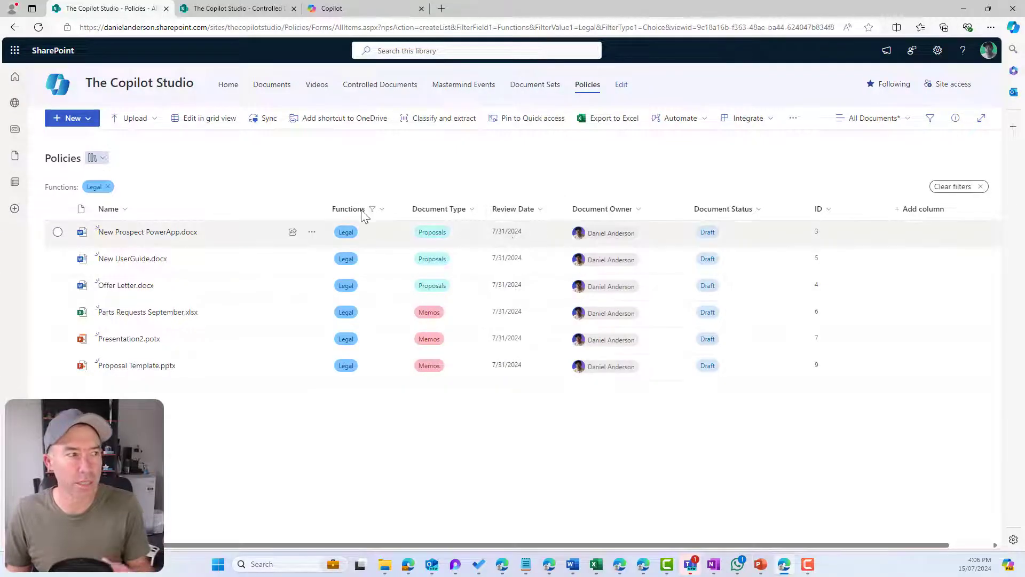
click(473, 211)
click(484, 270)
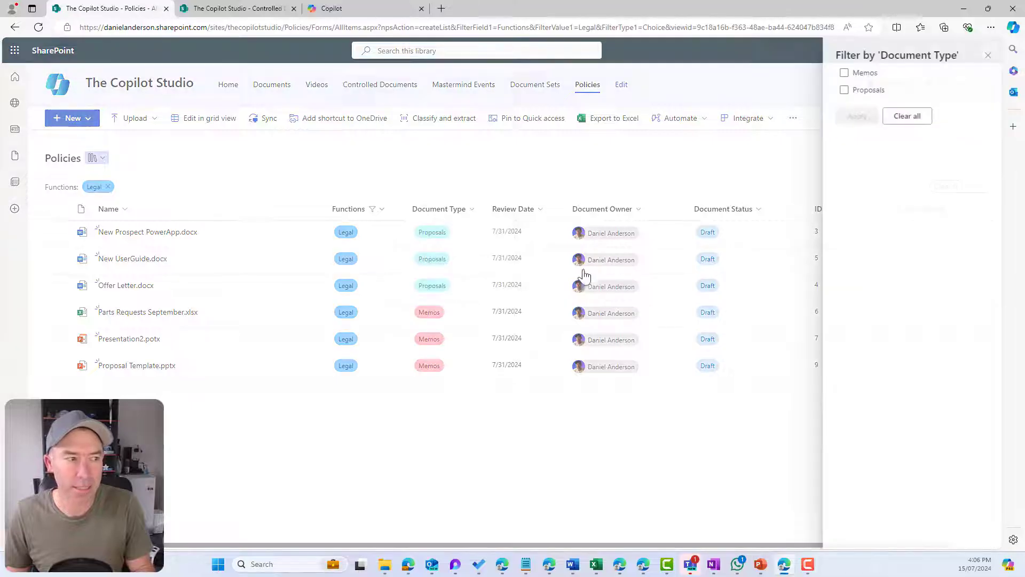
click(854, 90)
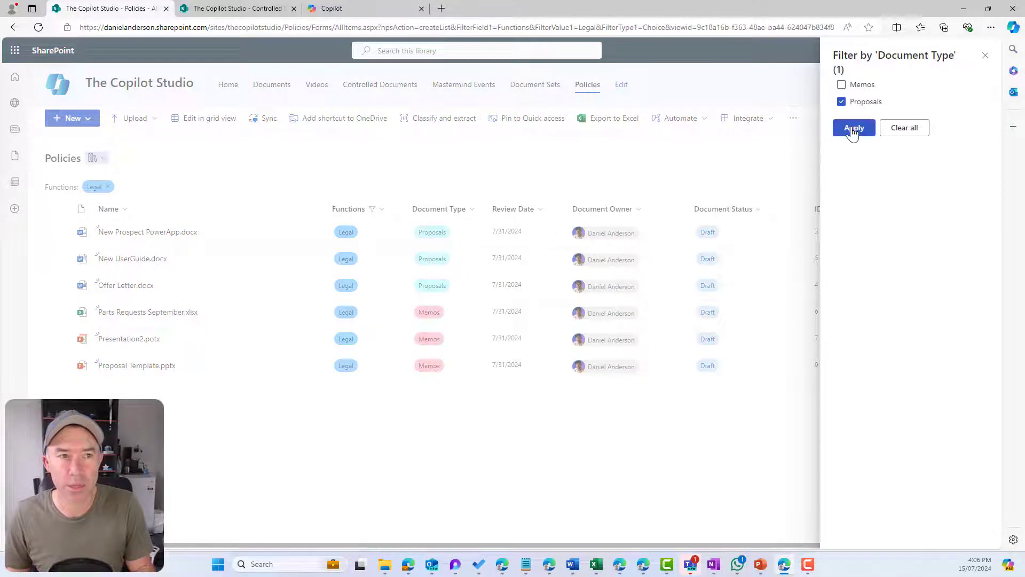
click(852, 128)
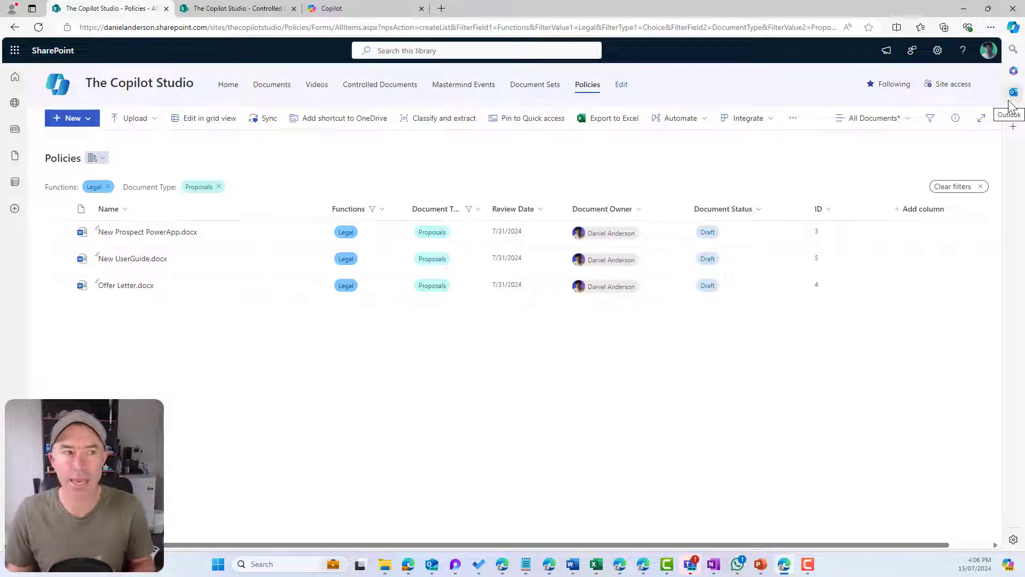
Step: Remove the Proposals document type filter from the view
click(478, 210)
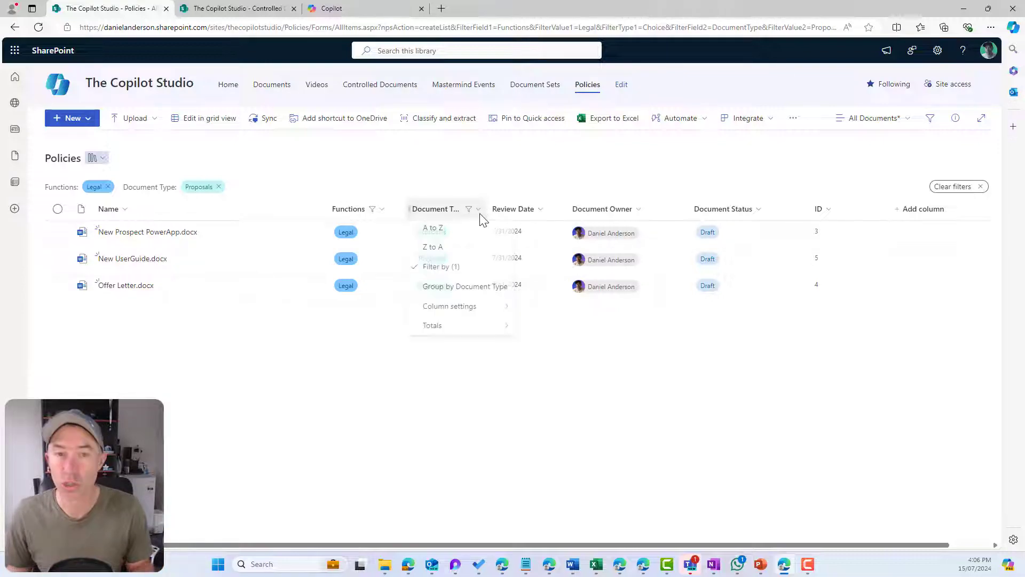
mouse_move(487, 309)
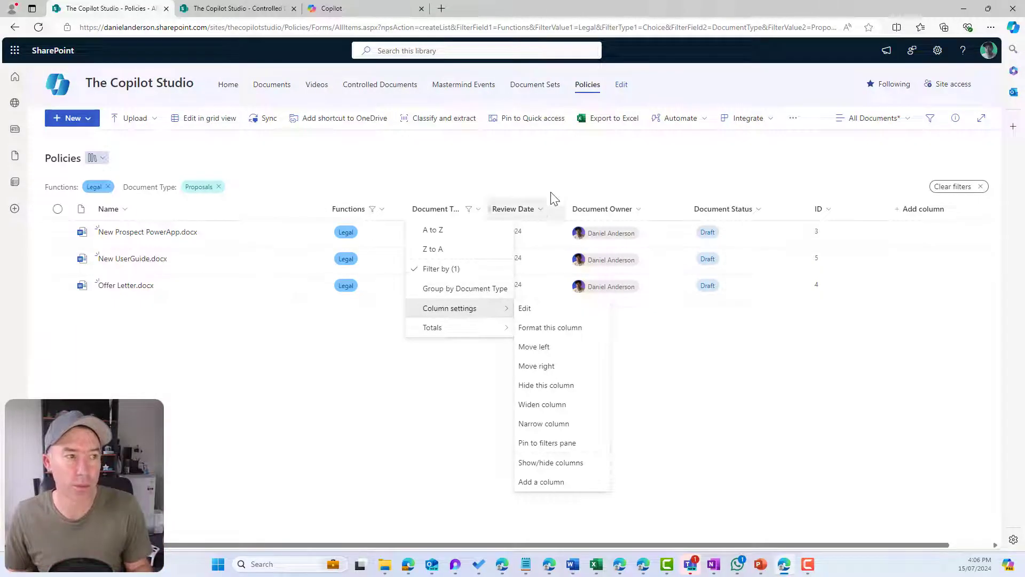
click(228, 198)
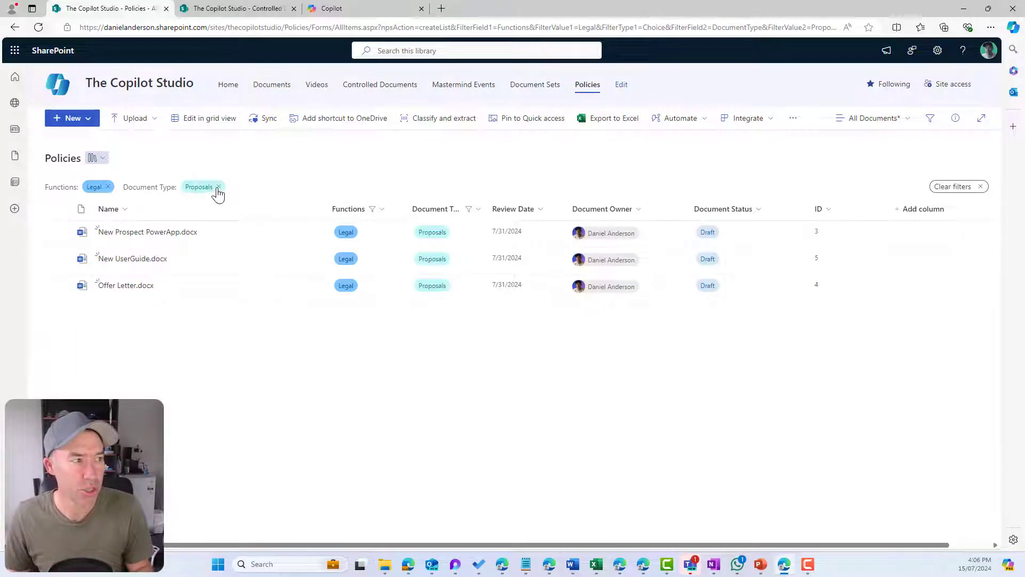
click(217, 187)
click(107, 187)
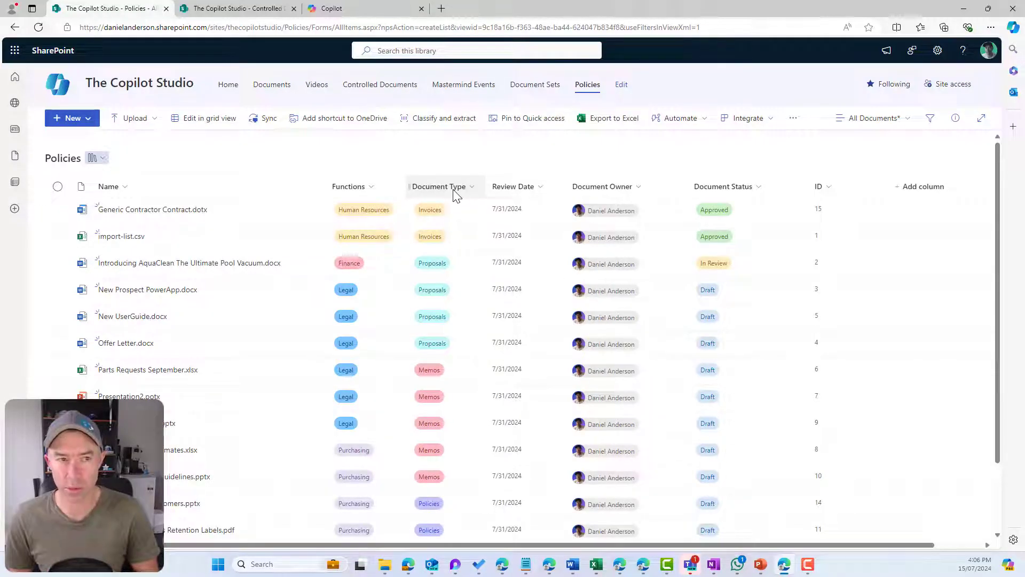
click(885, 122)
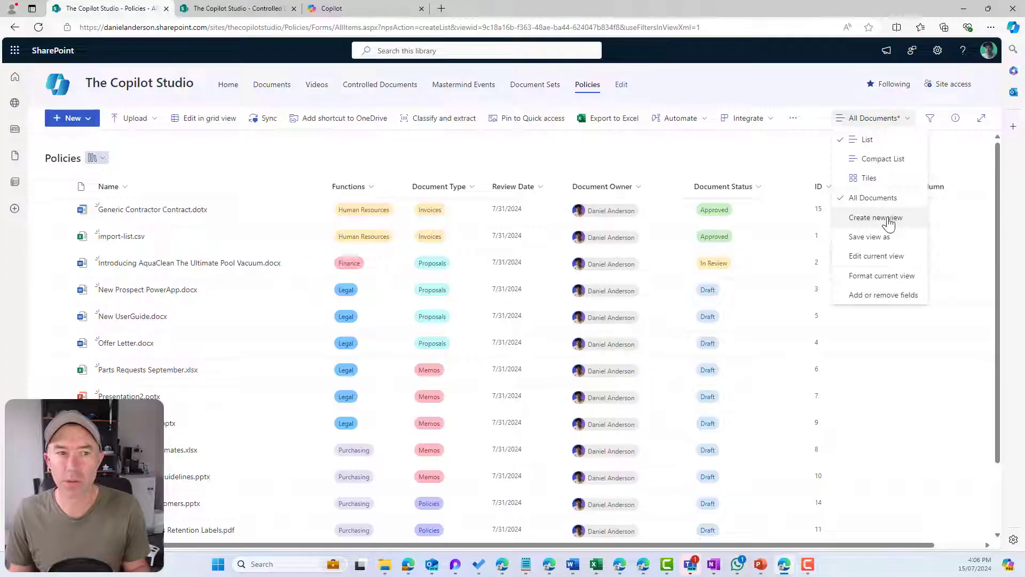
click(889, 219)
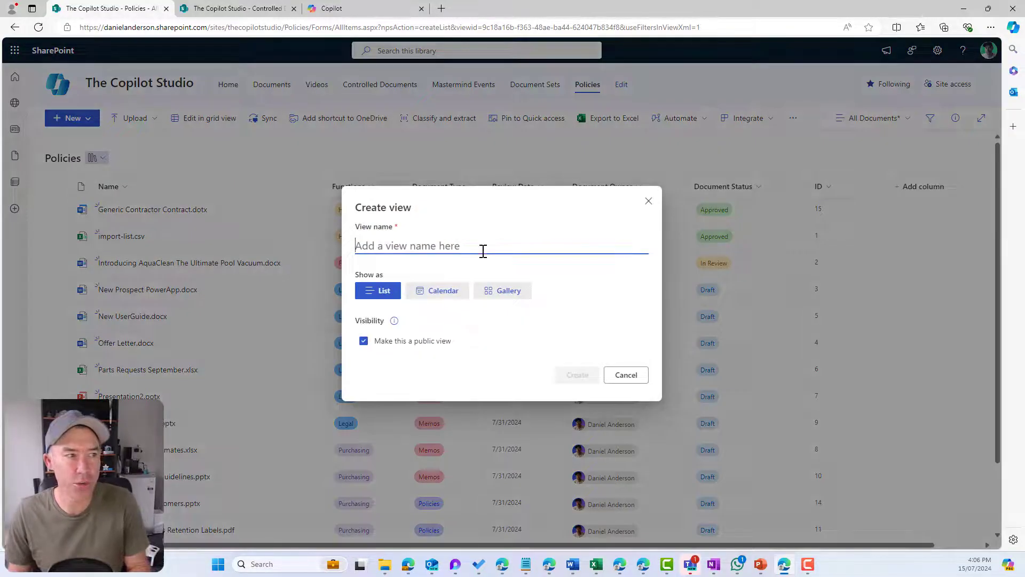
text(Approved Document)
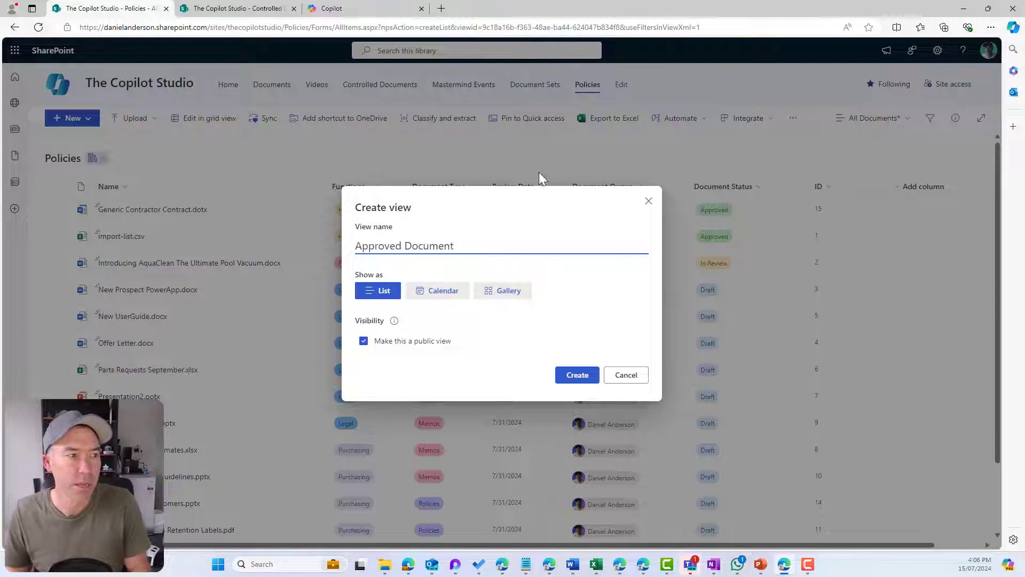
click(576, 375)
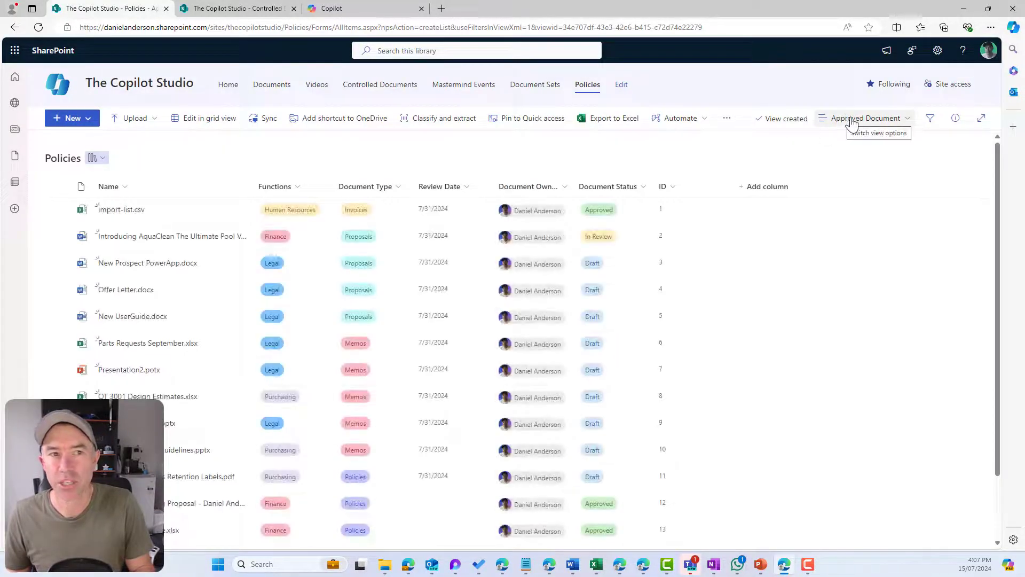
click(881, 125)
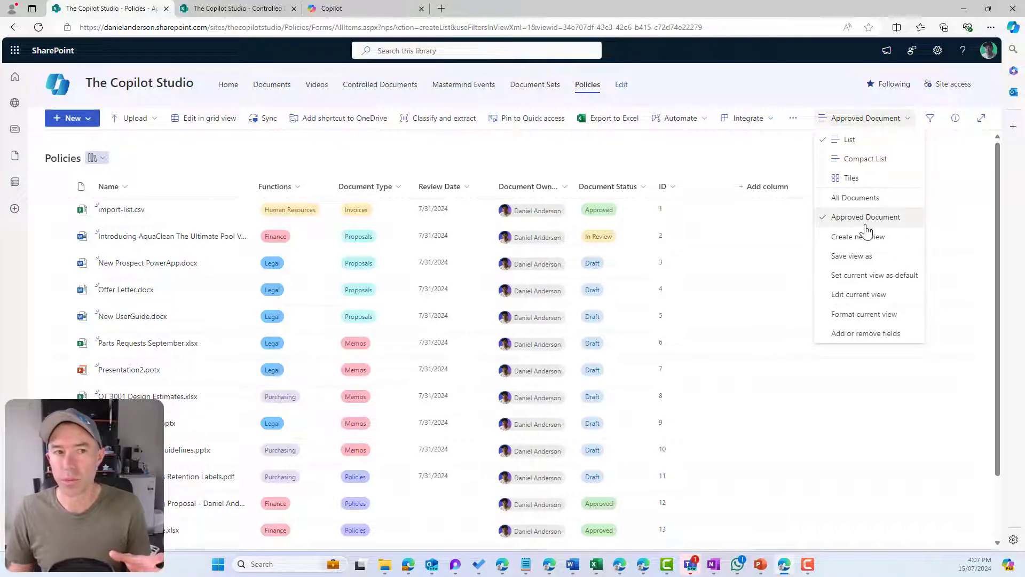
click(735, 157)
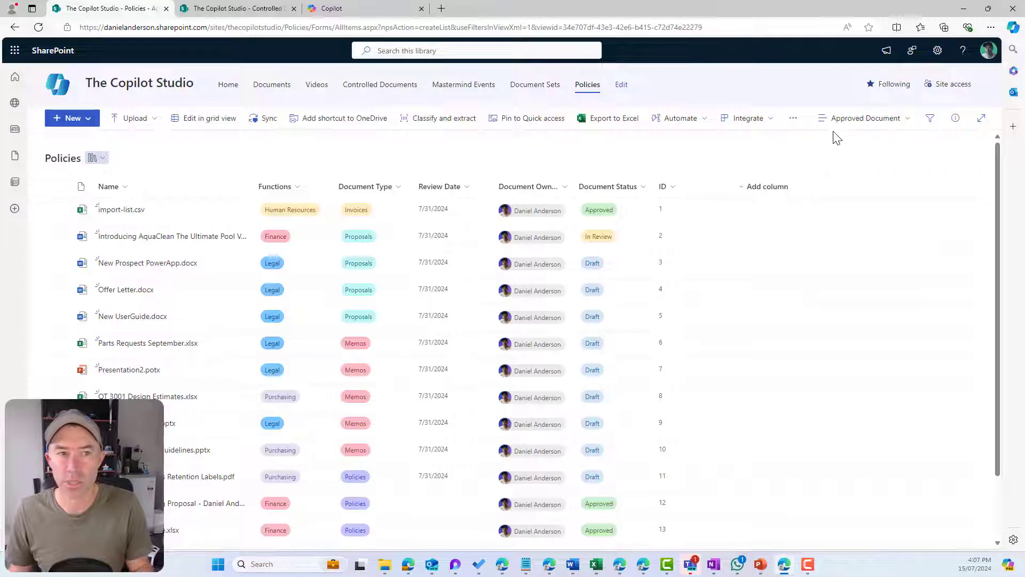
click(644, 190)
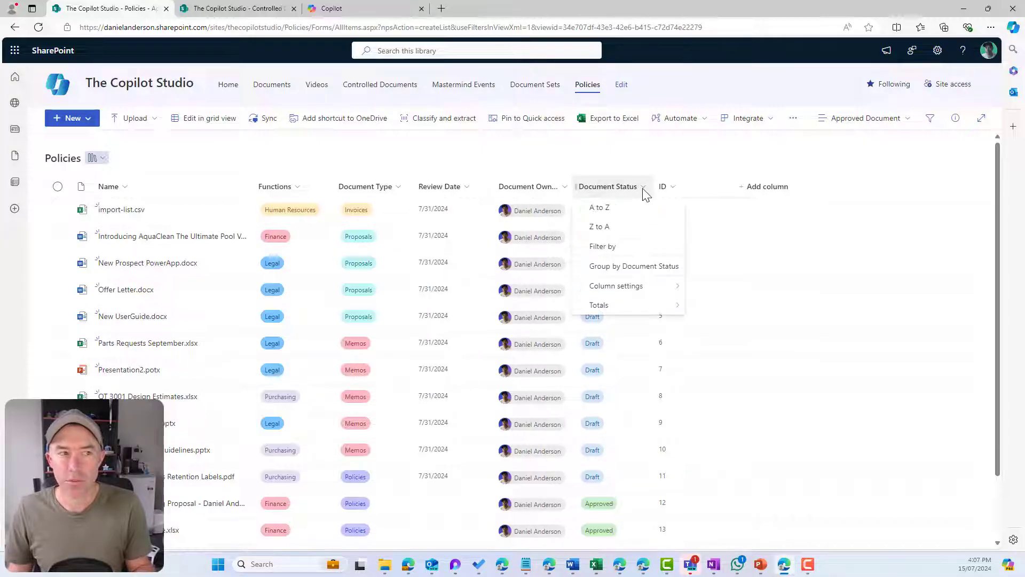
click(631, 249)
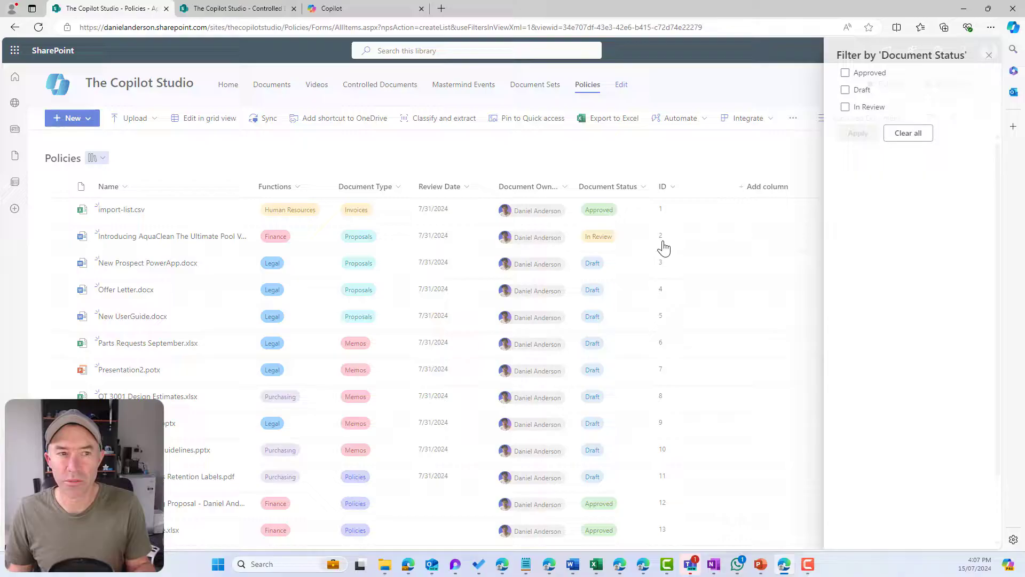
click(848, 76)
click(844, 139)
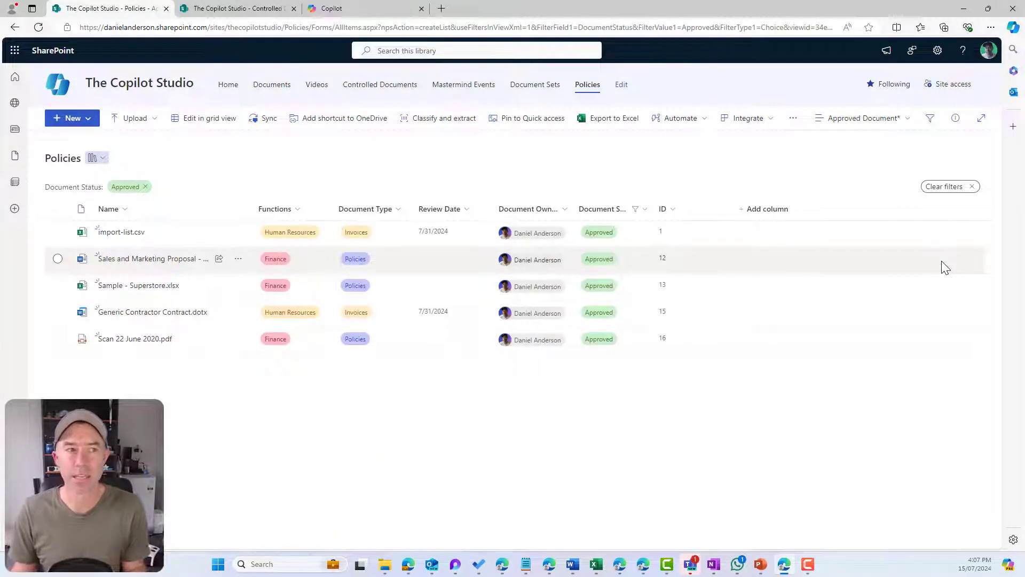
drag(655, 209, 722, 209)
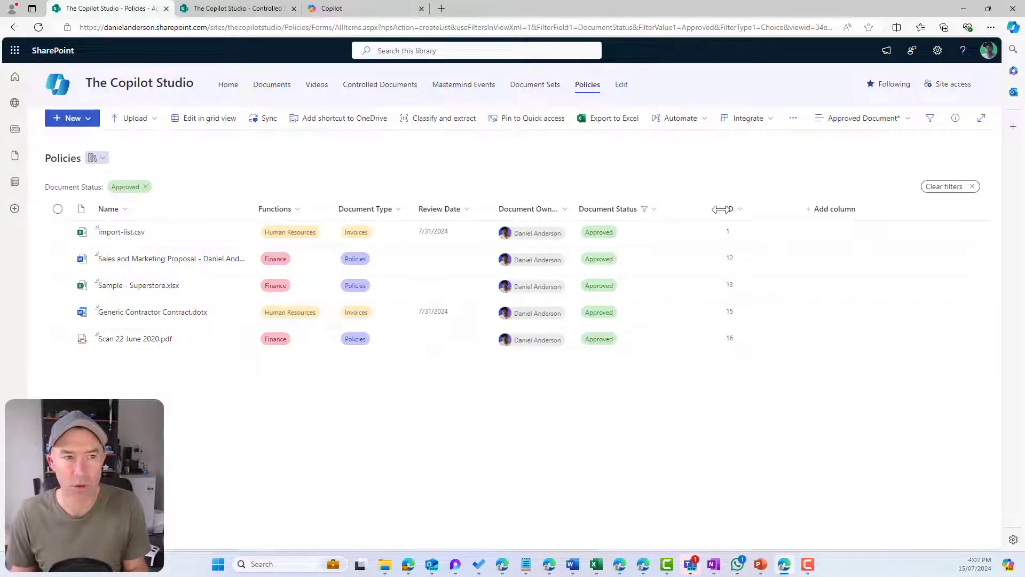
click(876, 119)
click(865, 255)
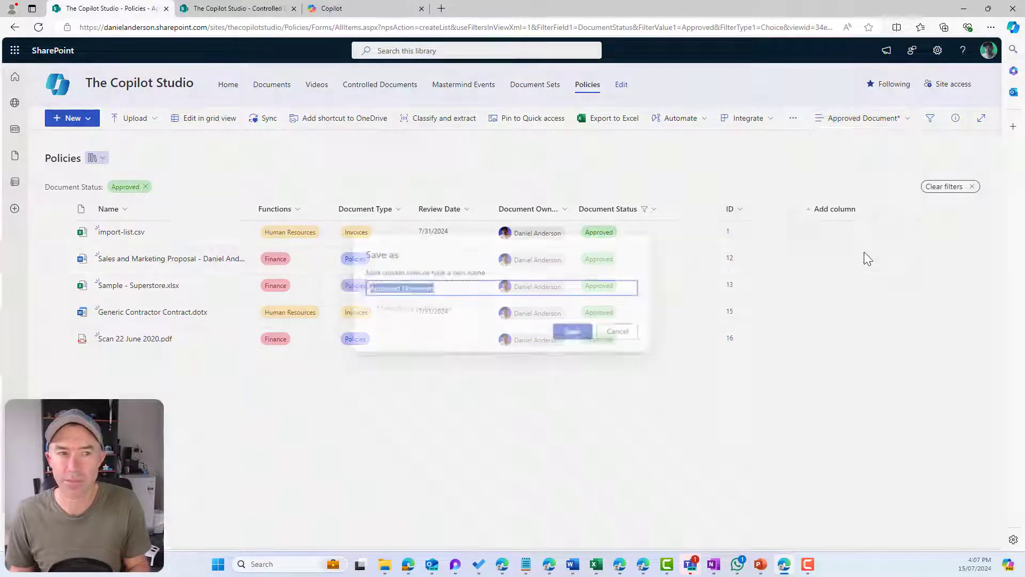
click(578, 335)
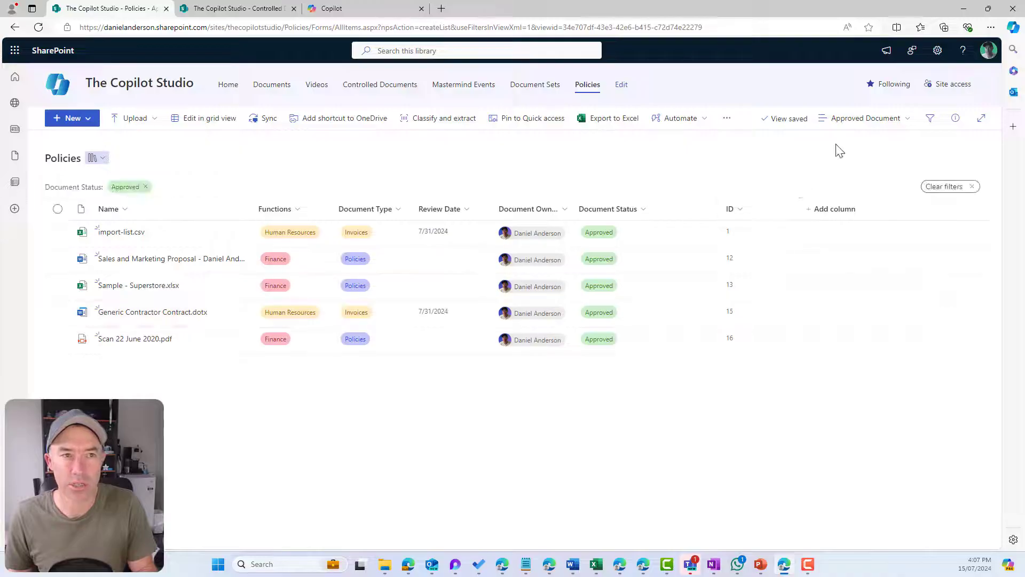
click(870, 122)
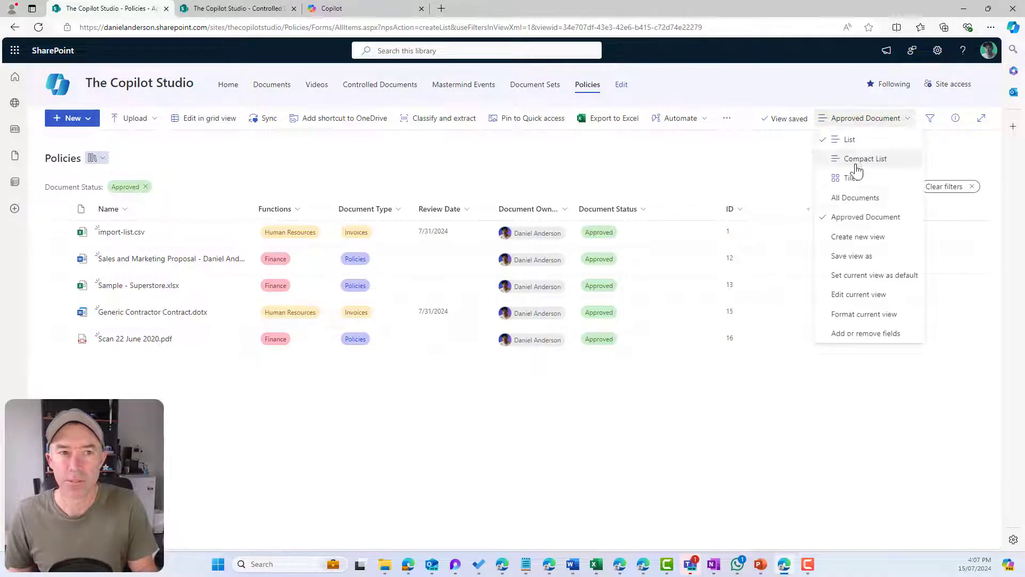
click(853, 198)
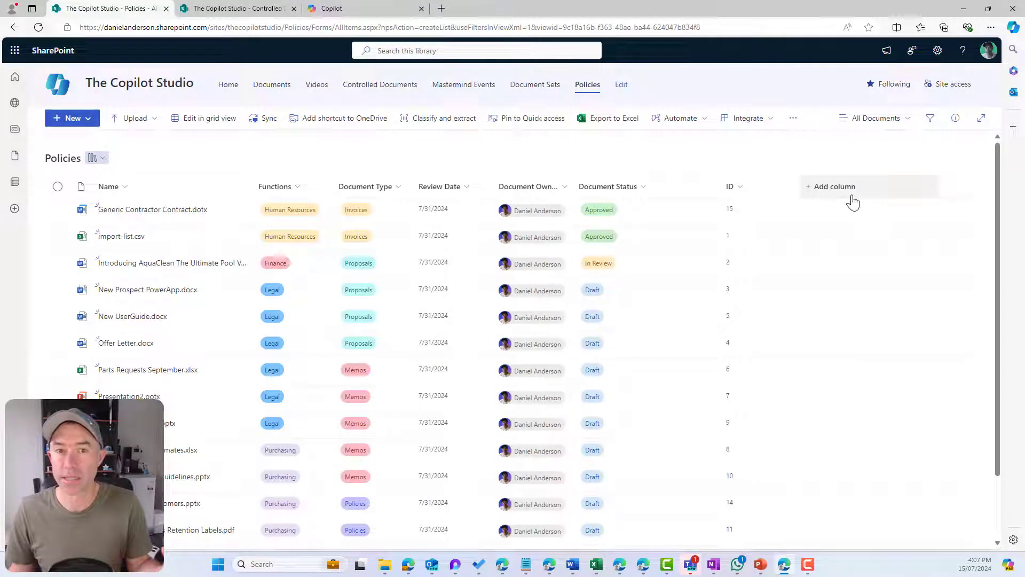
click(875, 118)
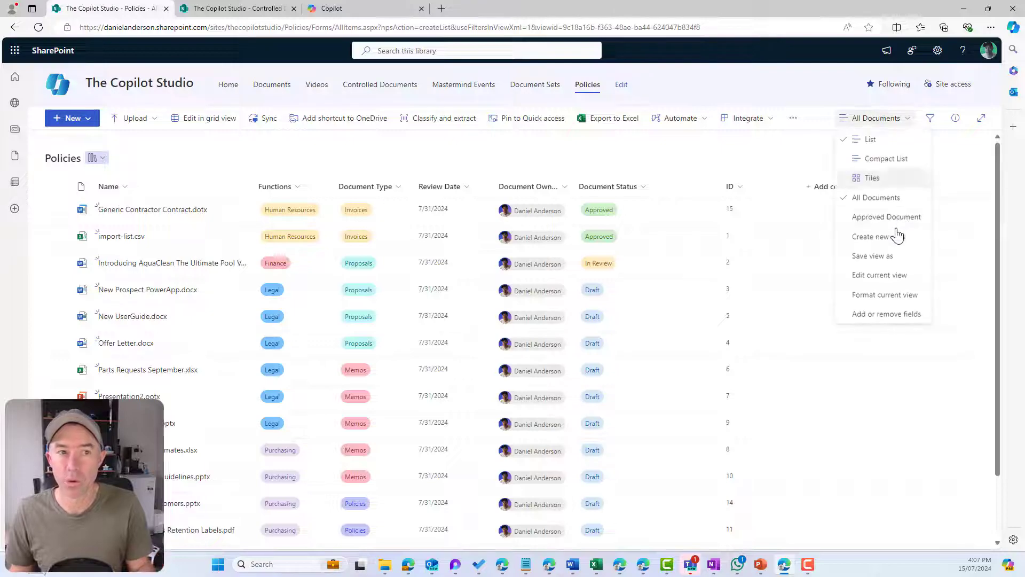
click(905, 218)
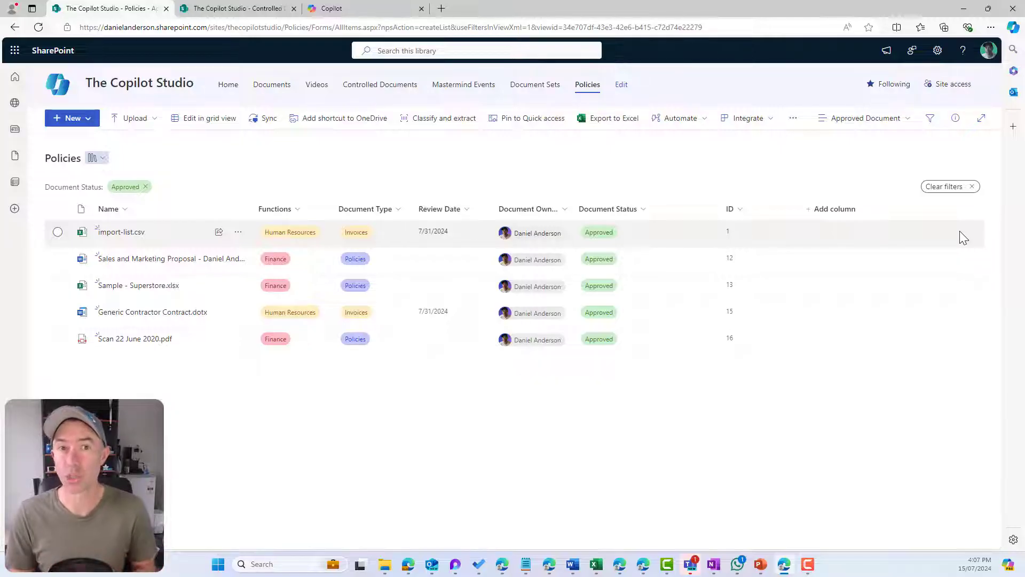
click(599, 29)
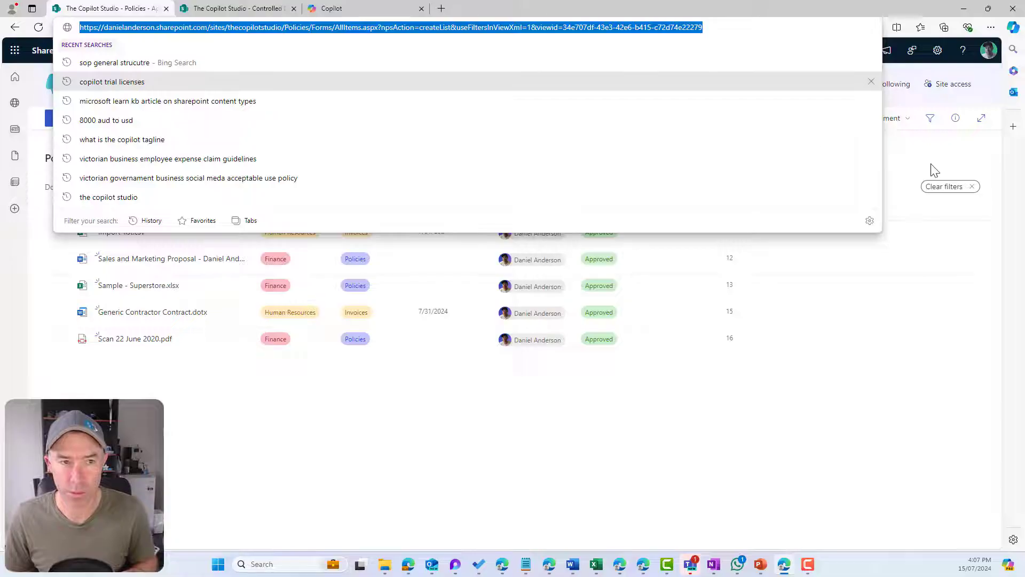
click(951, 157)
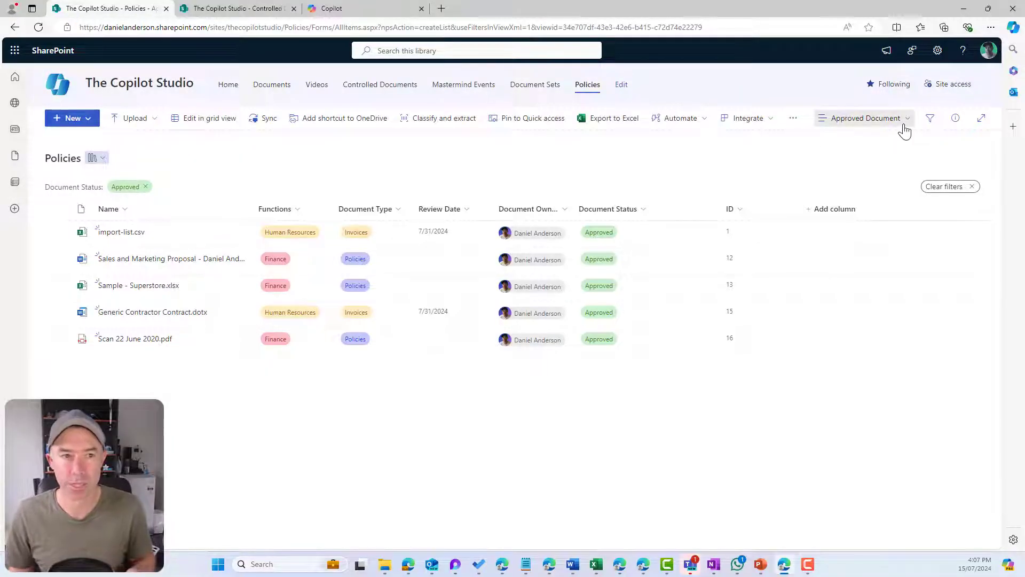
click(902, 118)
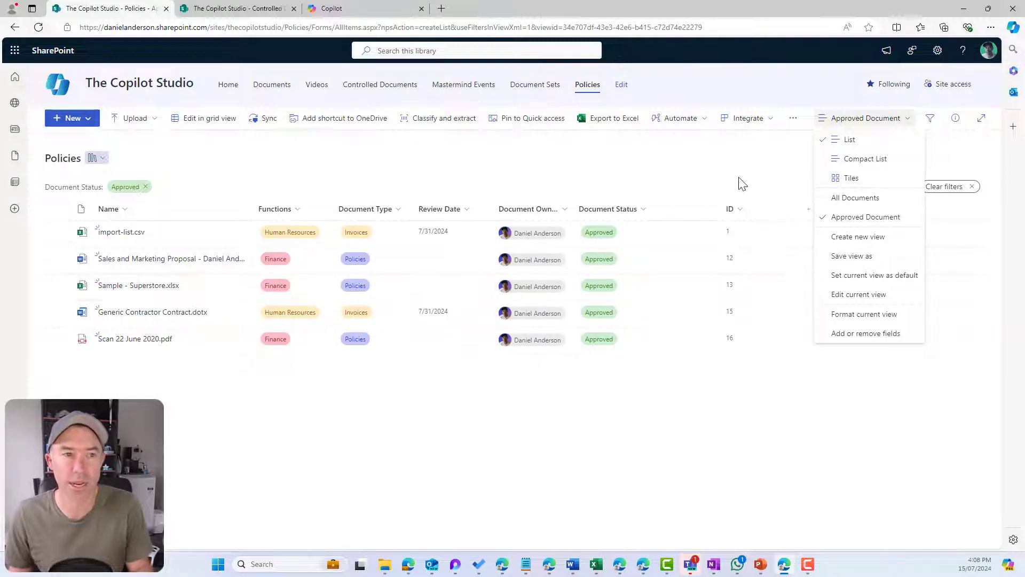
click(859, 238)
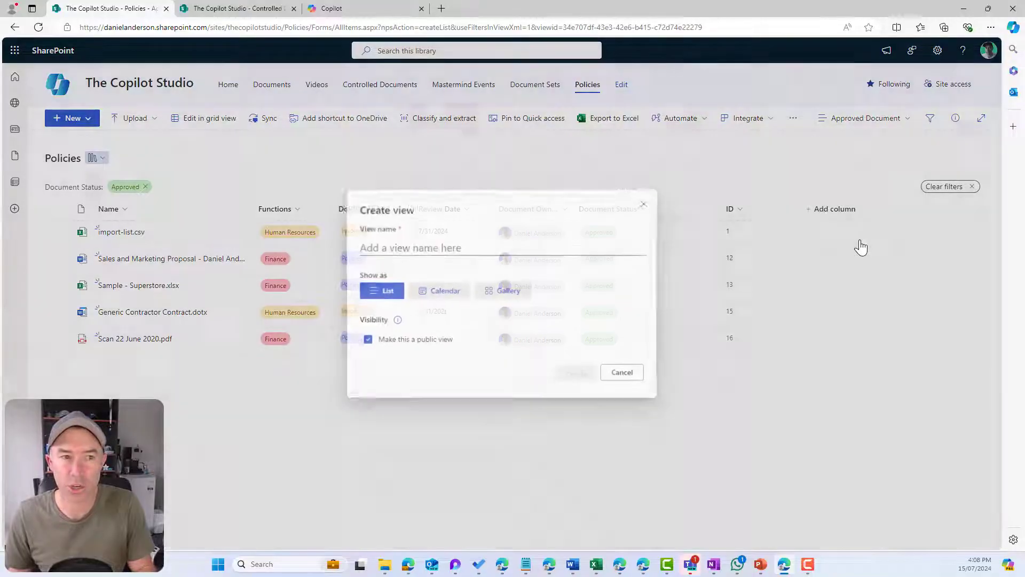
click(523, 247)
text(Approved)
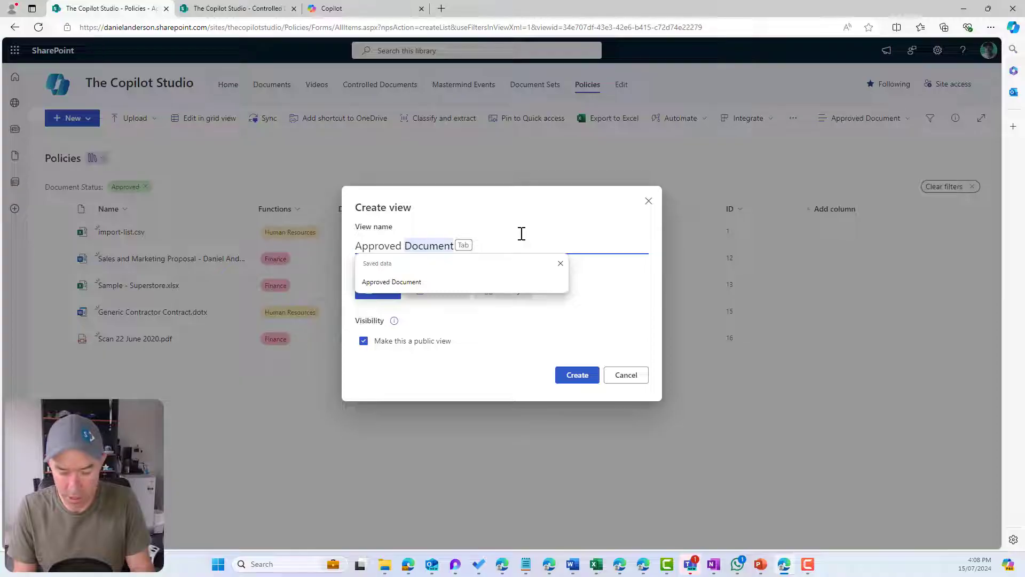
text( Finance Document)
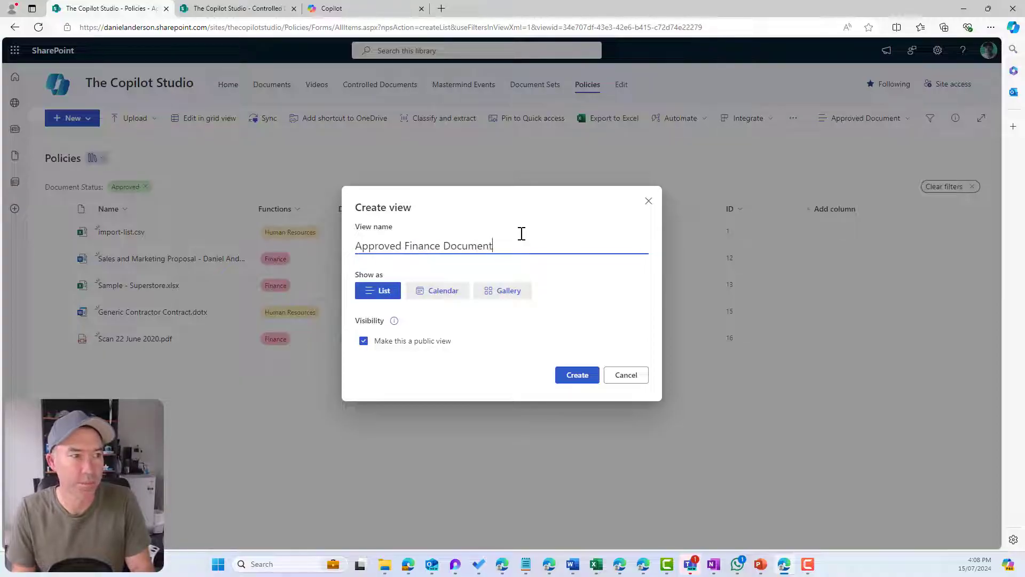
text(s)
click(576, 376)
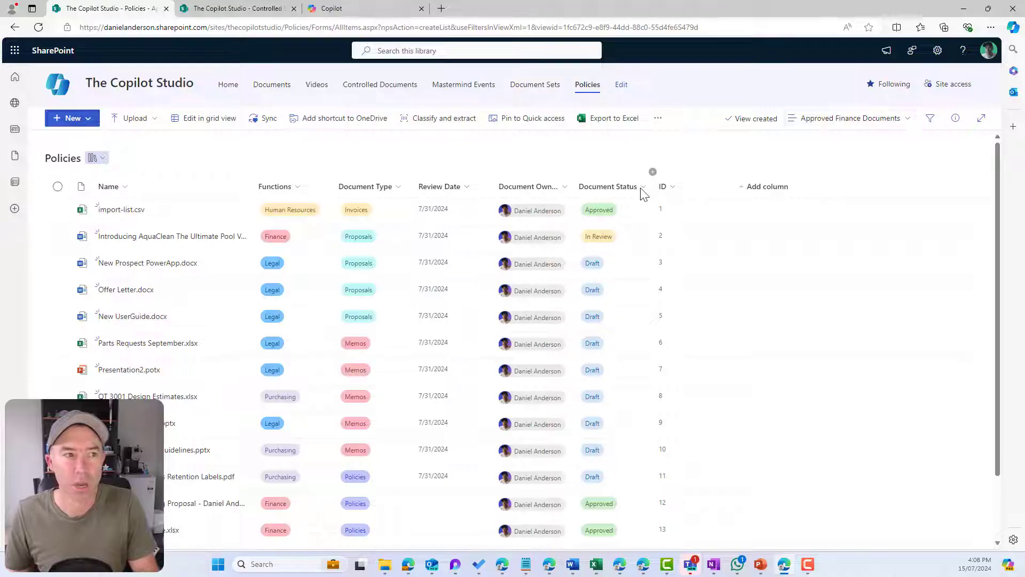
click(643, 187)
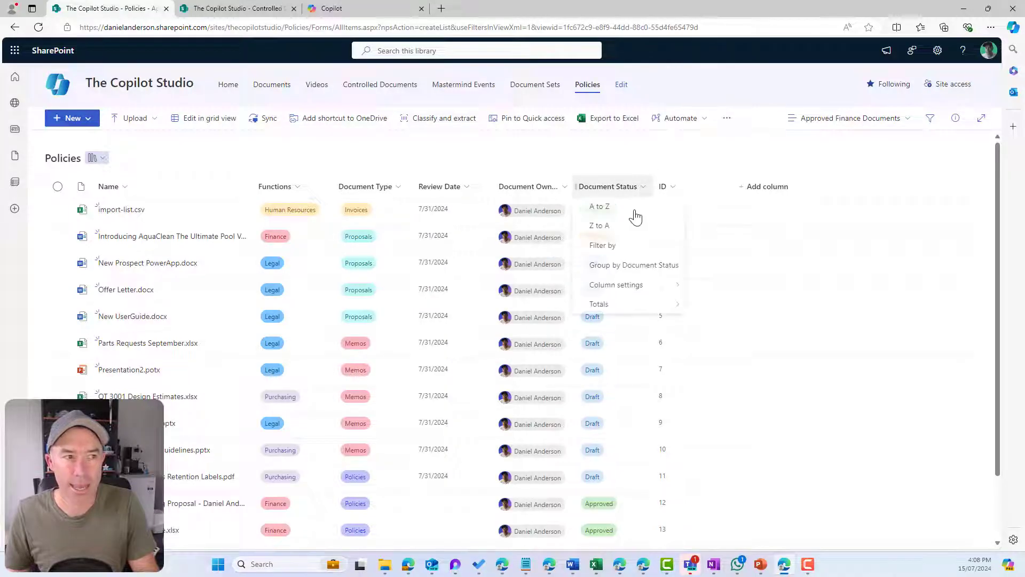
click(614, 286)
click(614, 247)
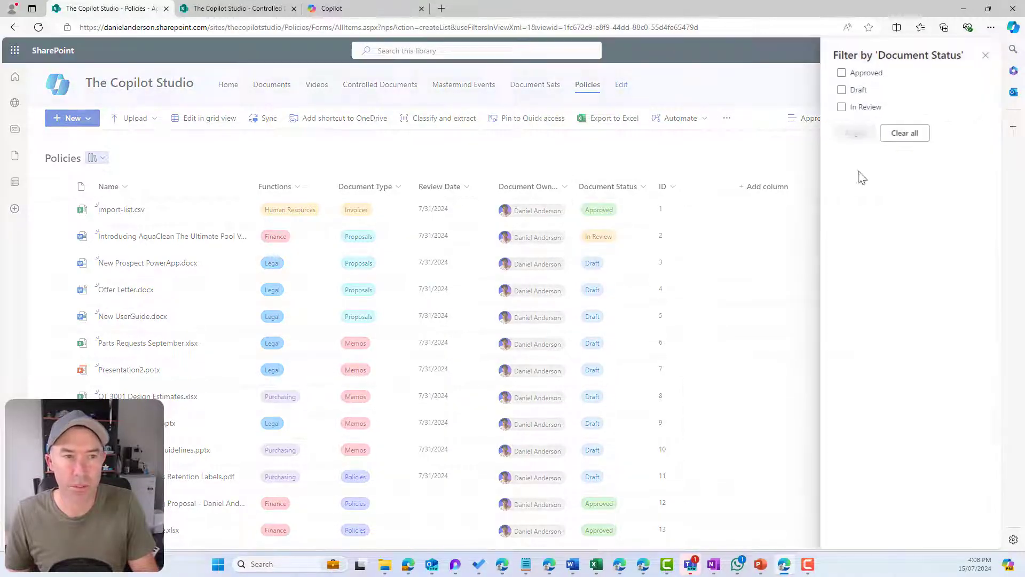
click(842, 85)
click(854, 145)
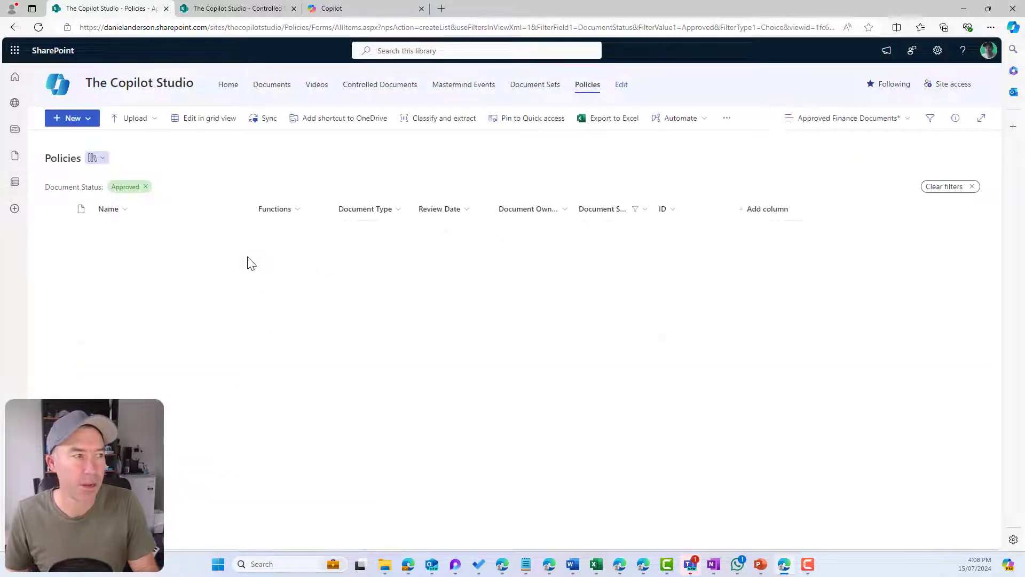
click(299, 216)
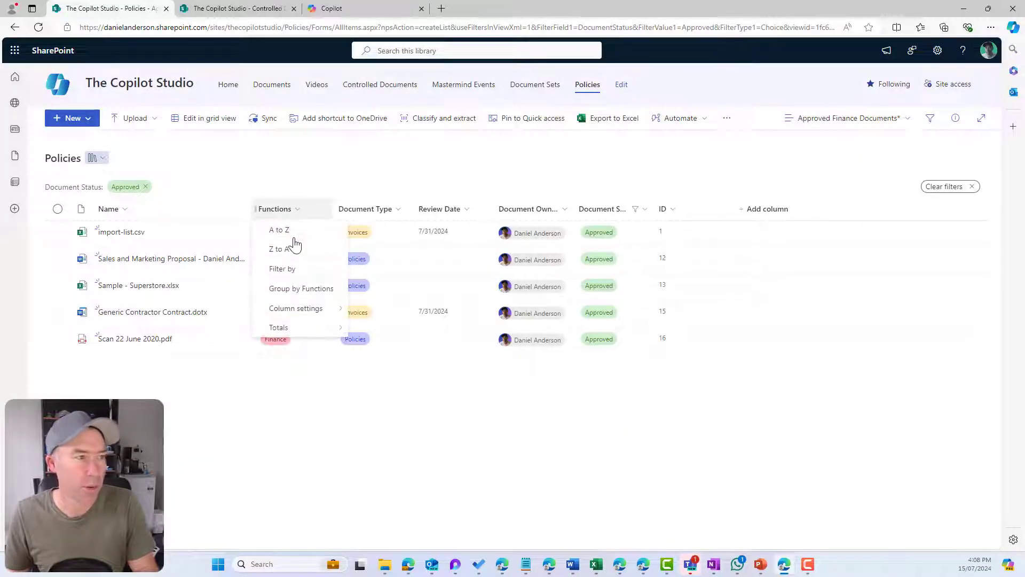
click(304, 274)
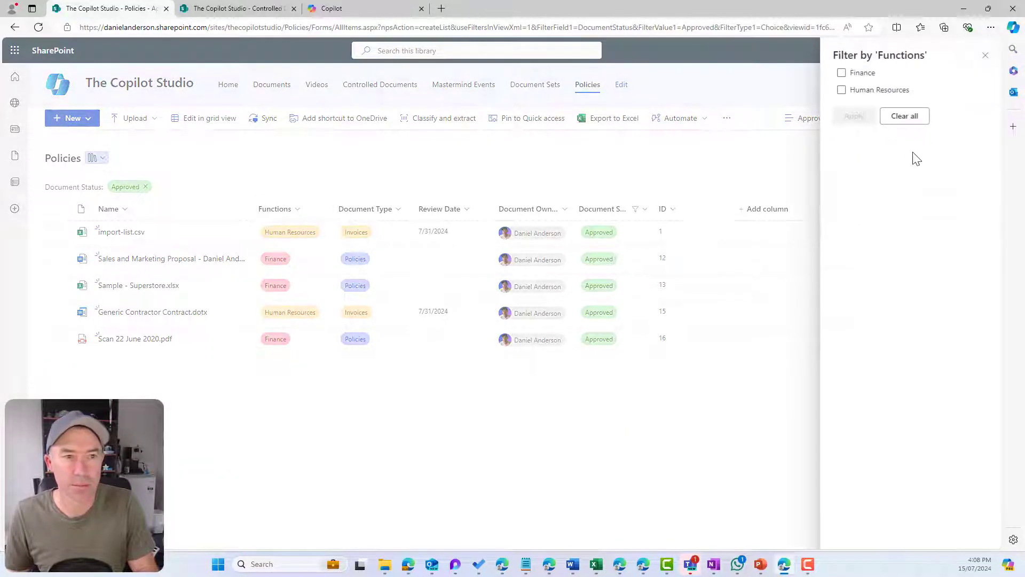
click(867, 75)
click(861, 120)
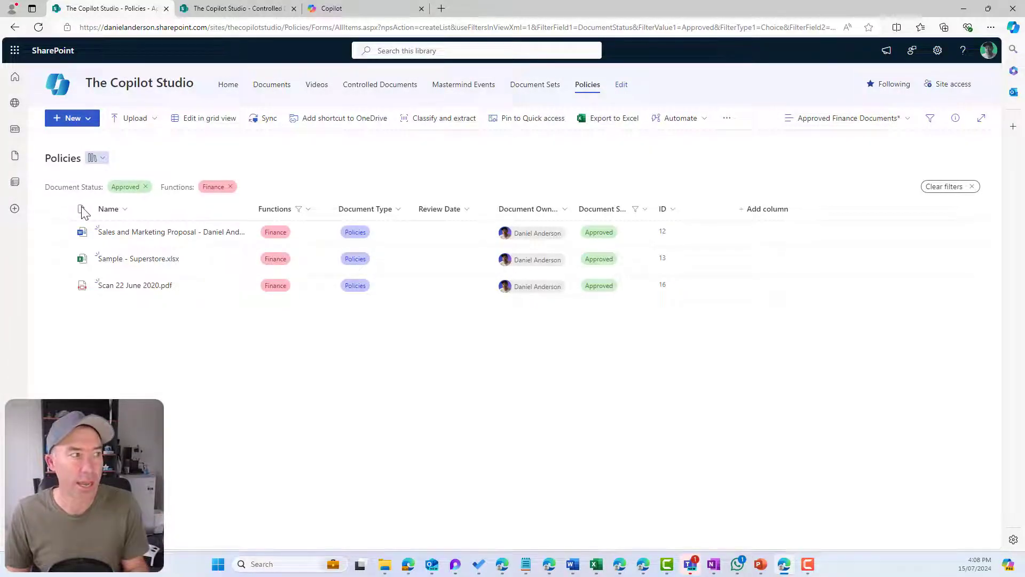
click(829, 124)
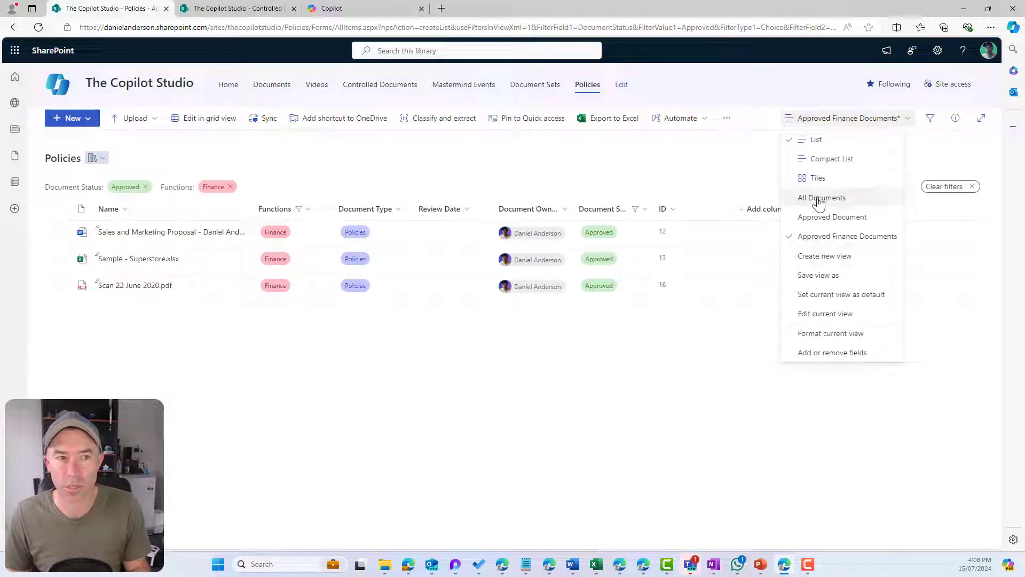
click(828, 274)
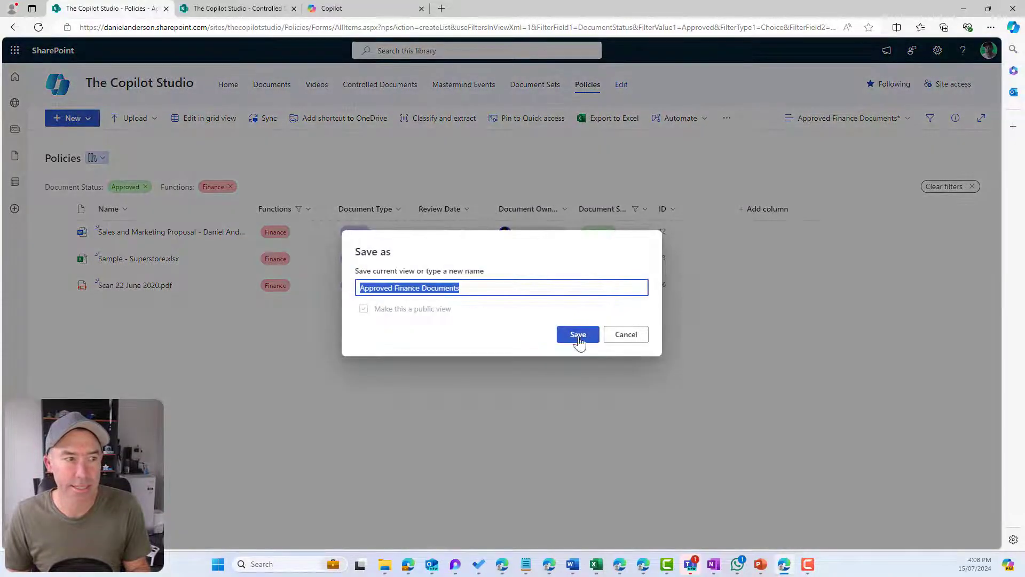
click(577, 335)
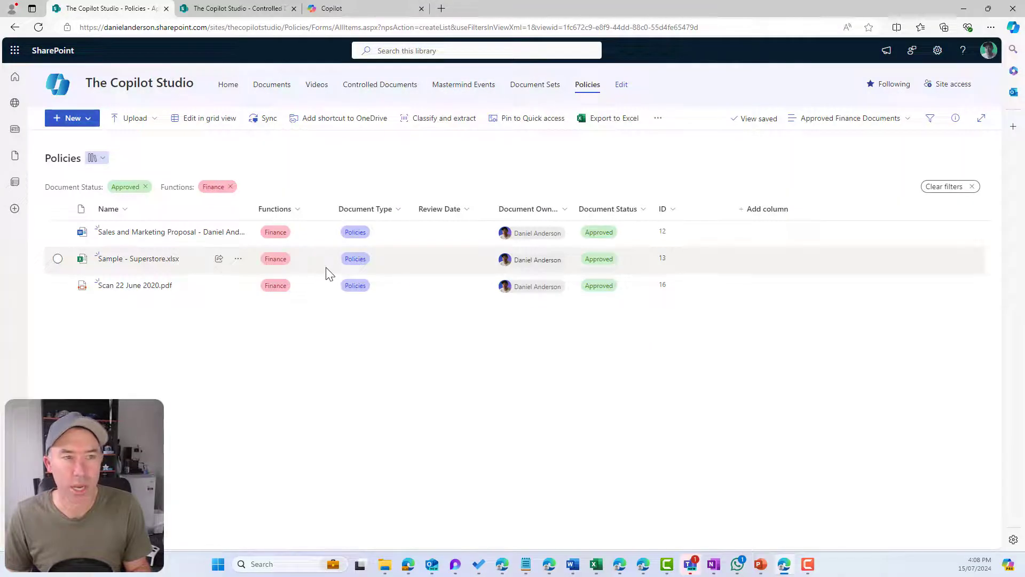
click(865, 118)
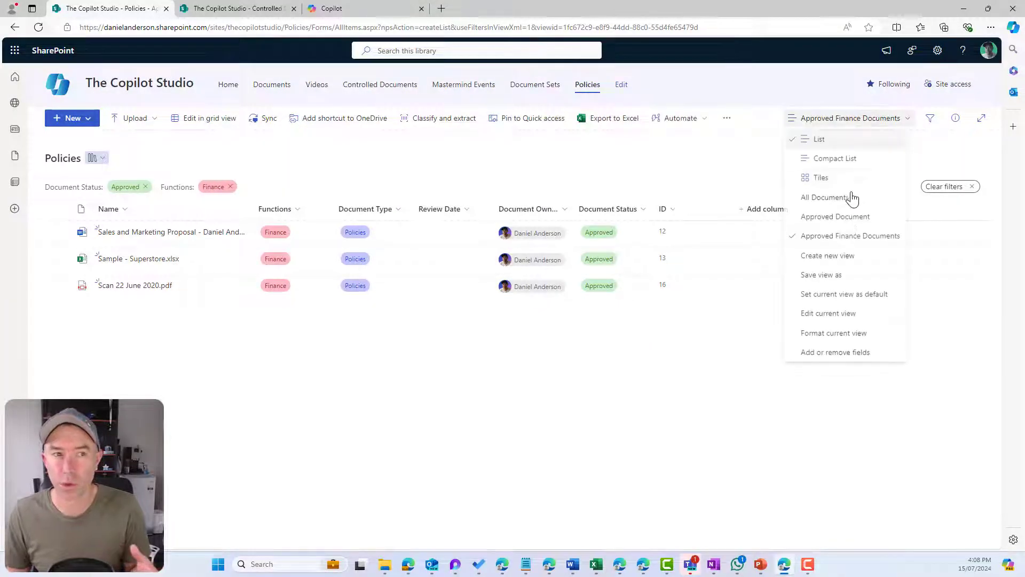
click(835, 217)
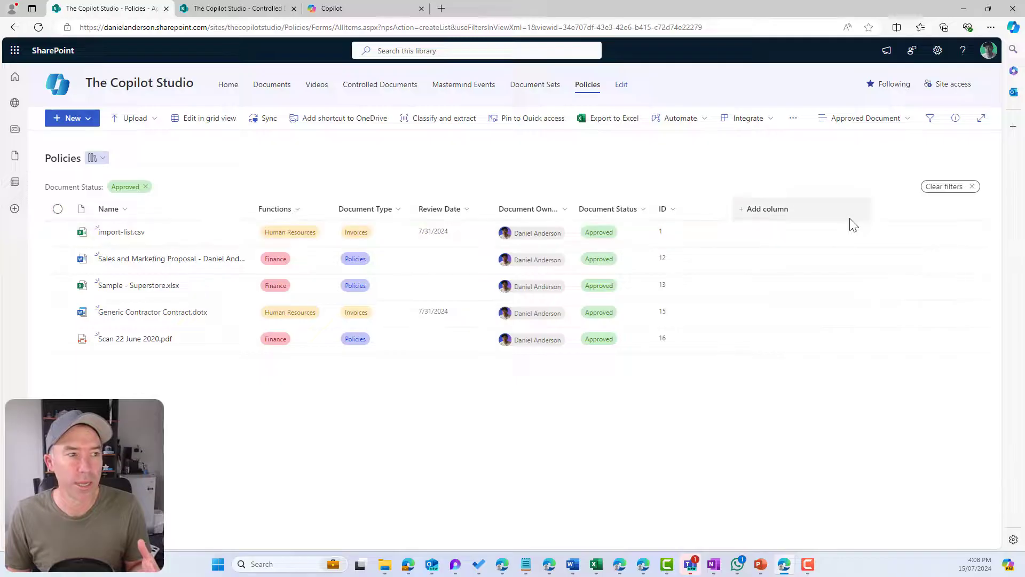
click(865, 121)
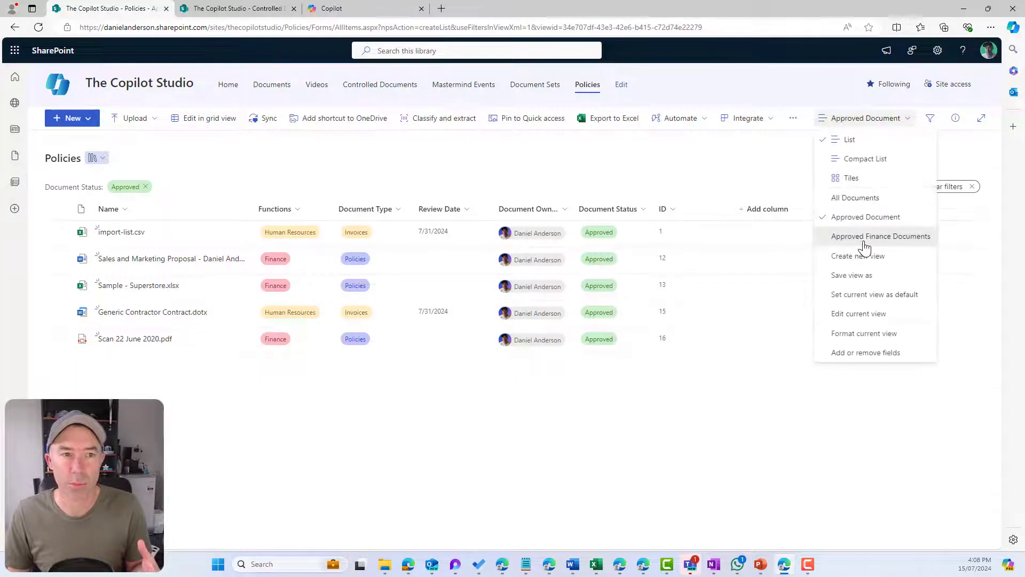
click(862, 236)
click(890, 119)
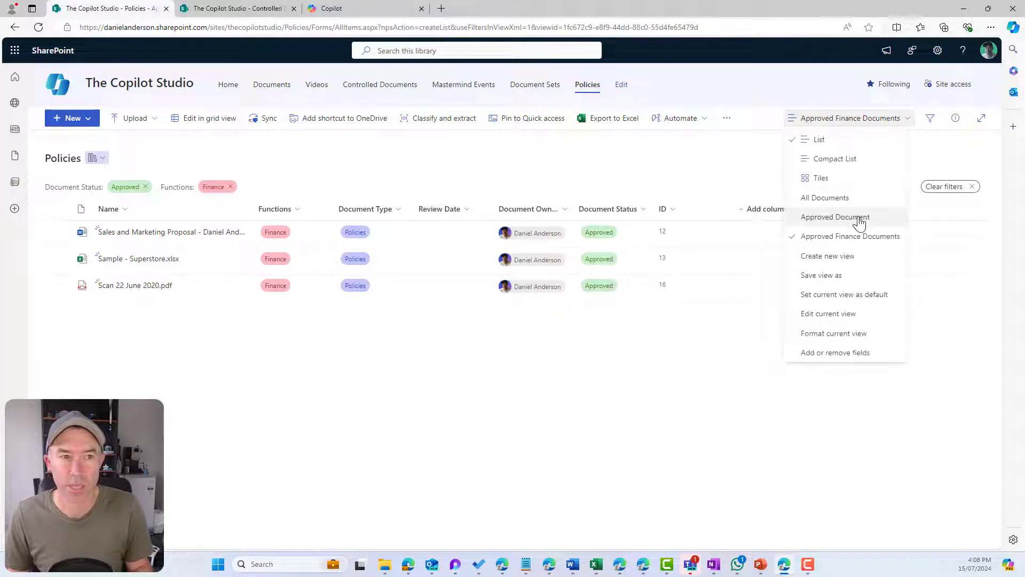
click(825, 199)
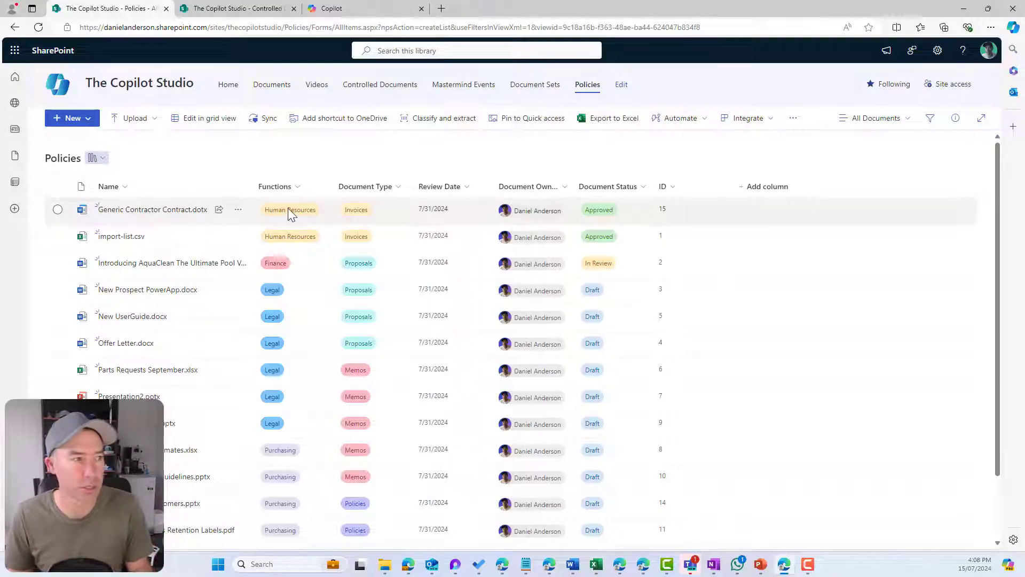
click(298, 192)
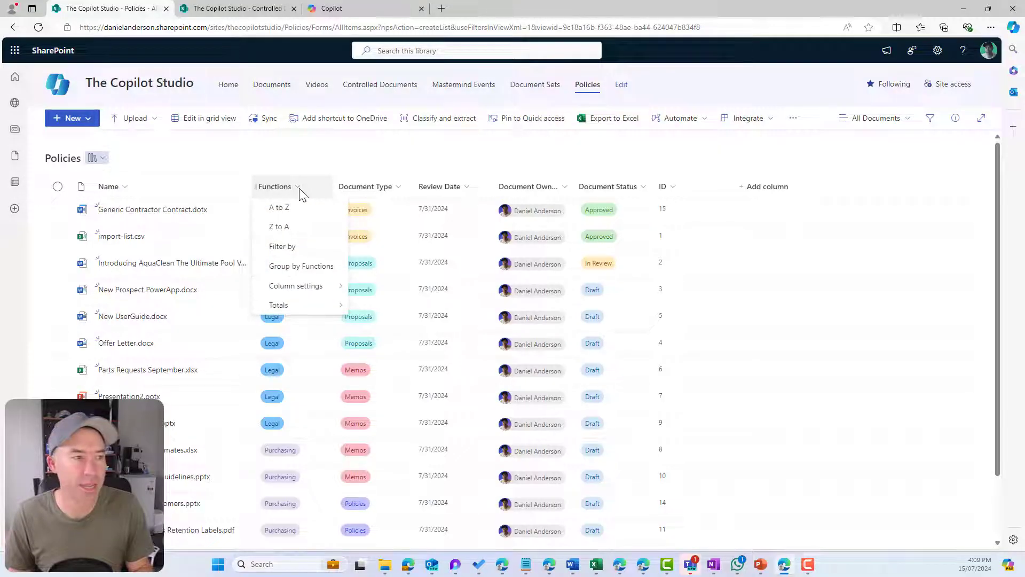
click(293, 267)
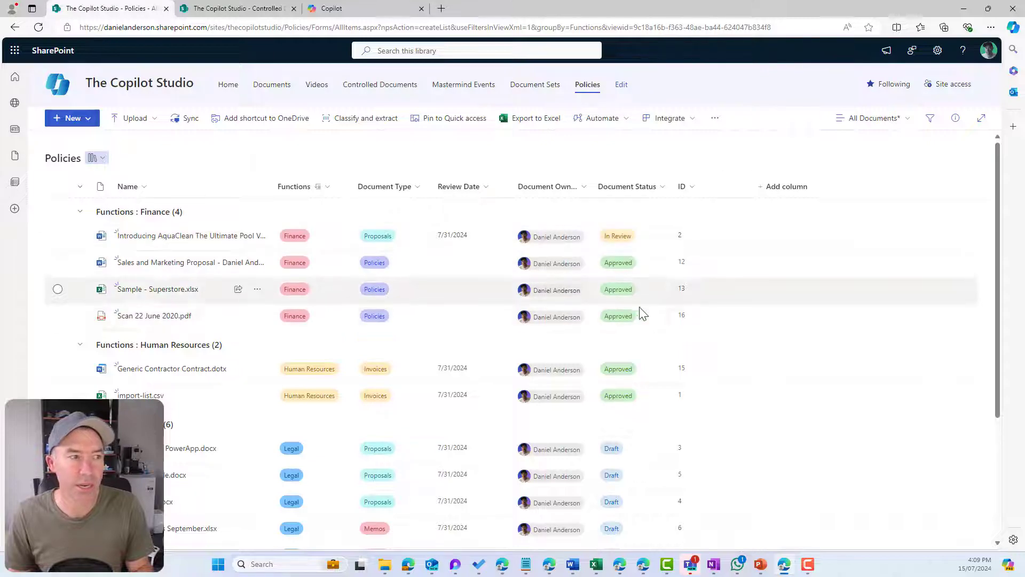
click(81, 187)
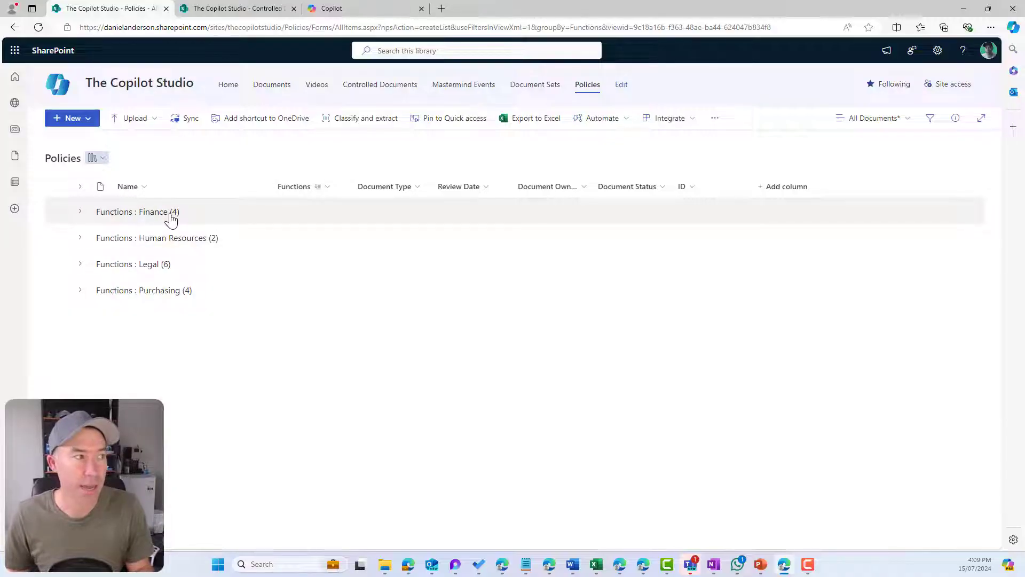
click(80, 212)
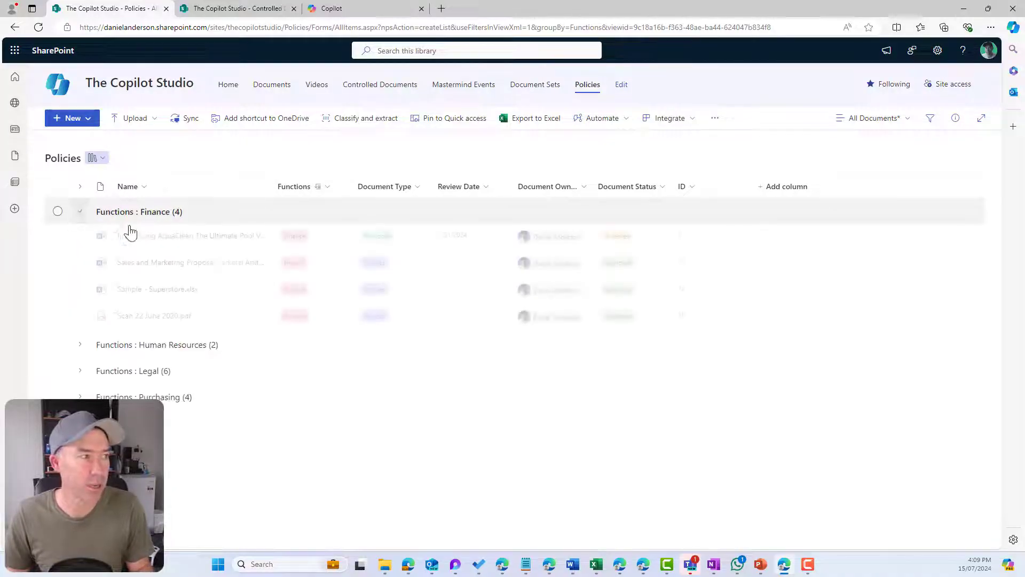
click(140, 346)
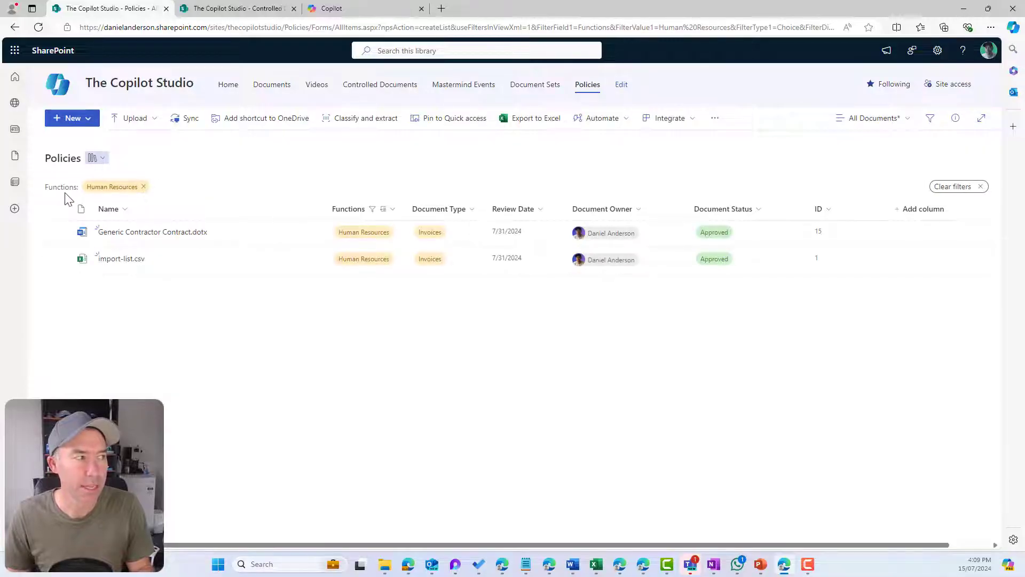
click(143, 187)
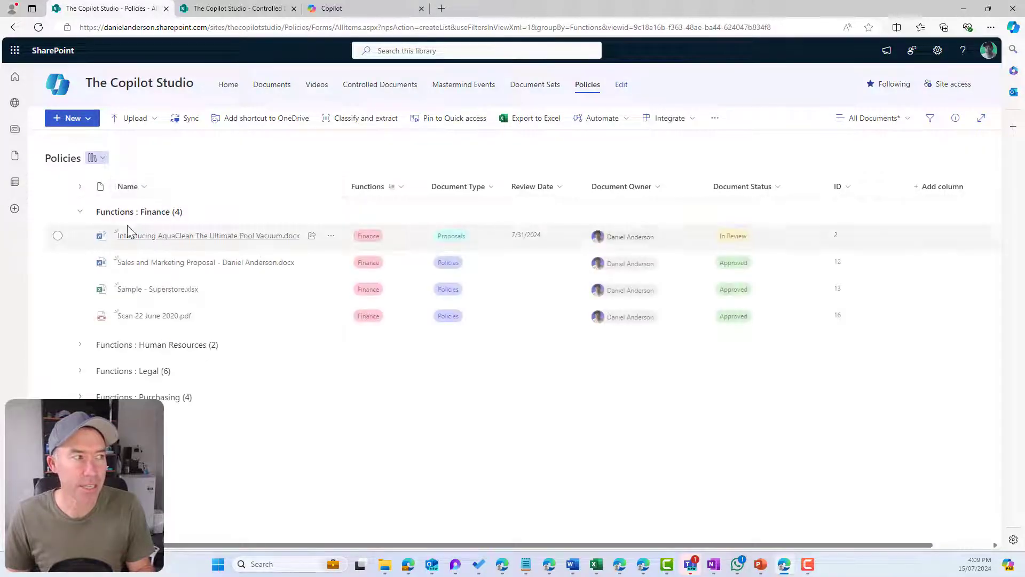
click(180, 219)
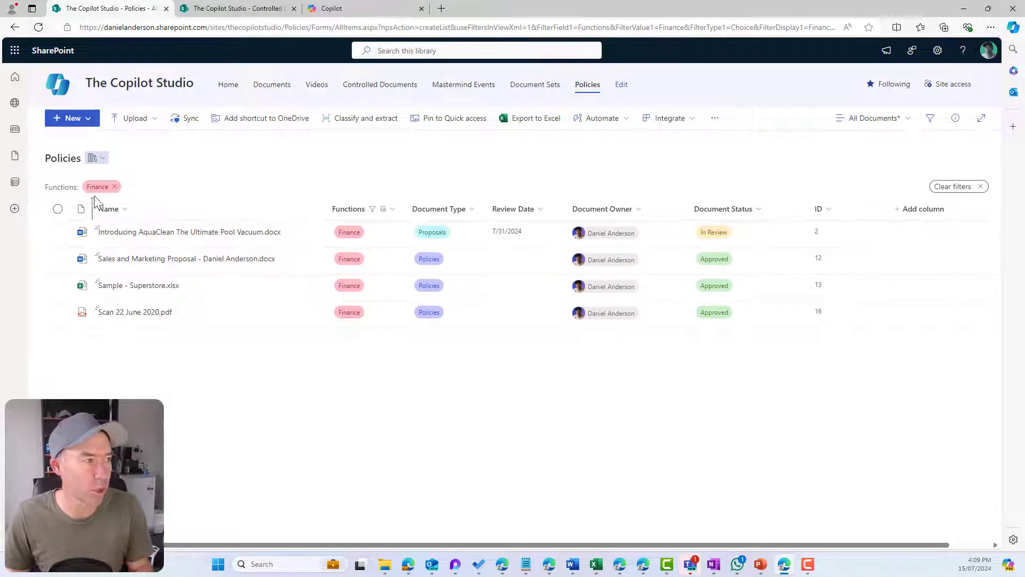
click(115, 187)
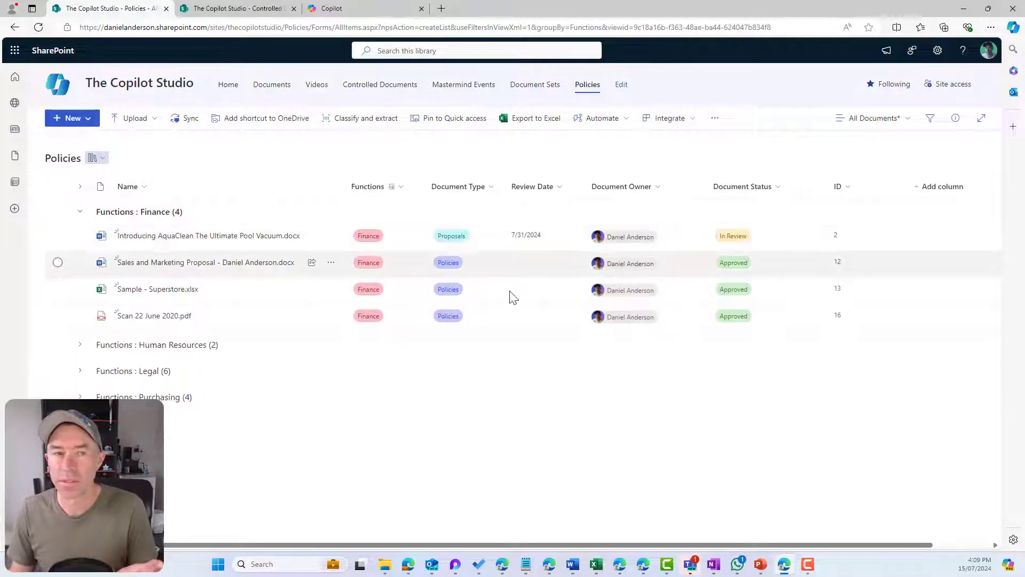
click(384, 566)
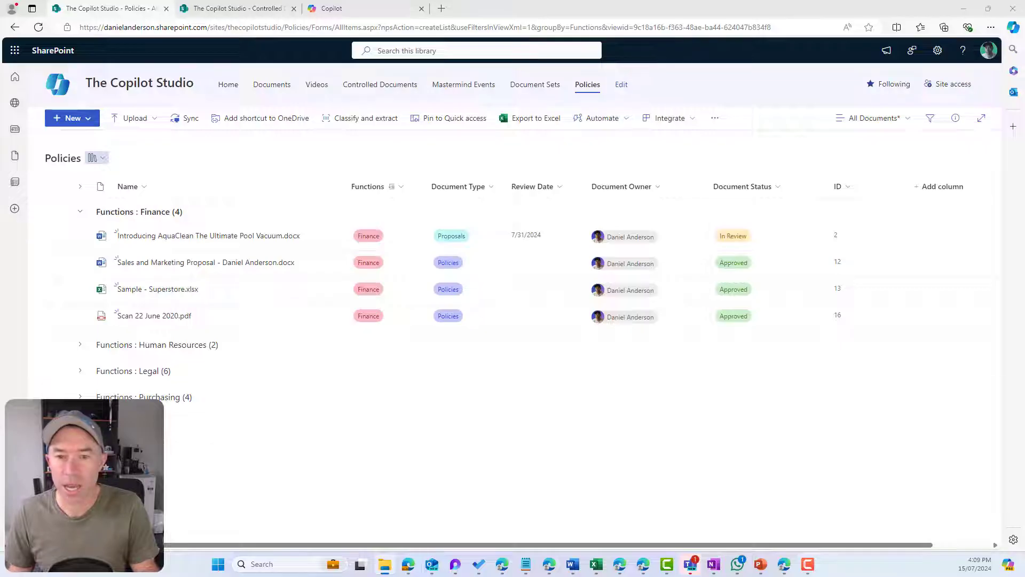
drag(1024, 270, 150, 216)
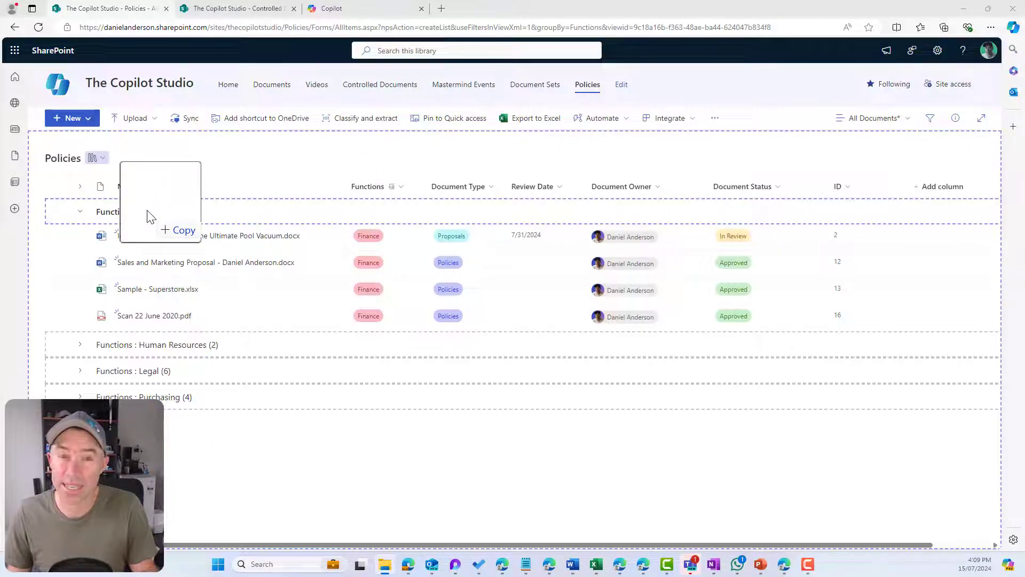
drag(150, 216, 150, 216)
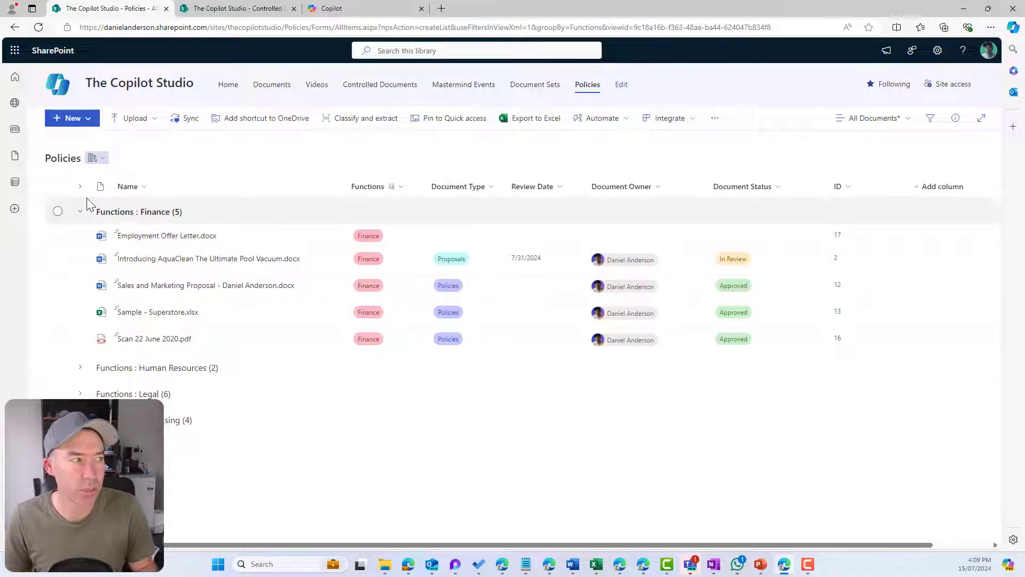
click(402, 187)
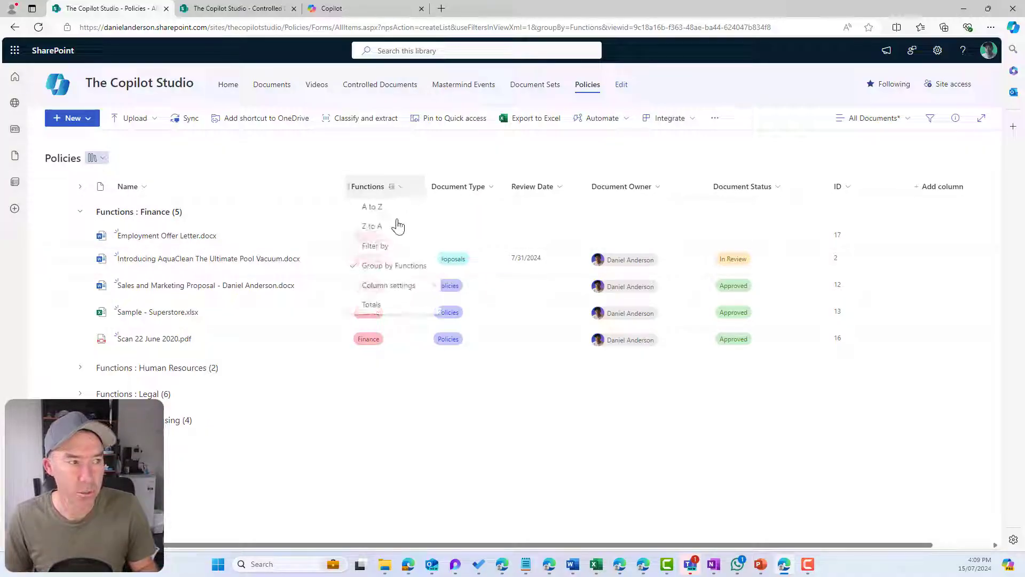
click(394, 266)
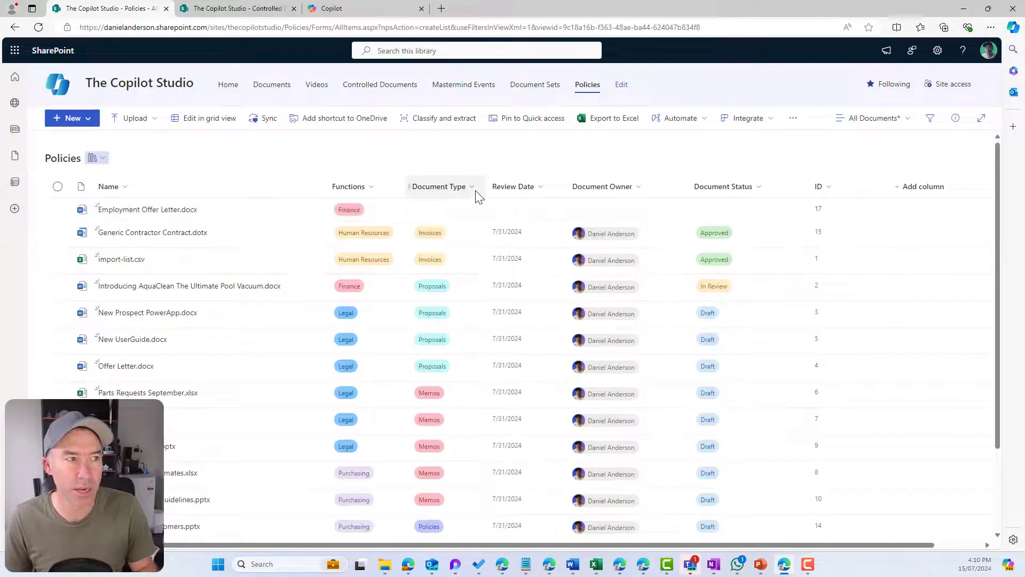
click(476, 191)
click(455, 270)
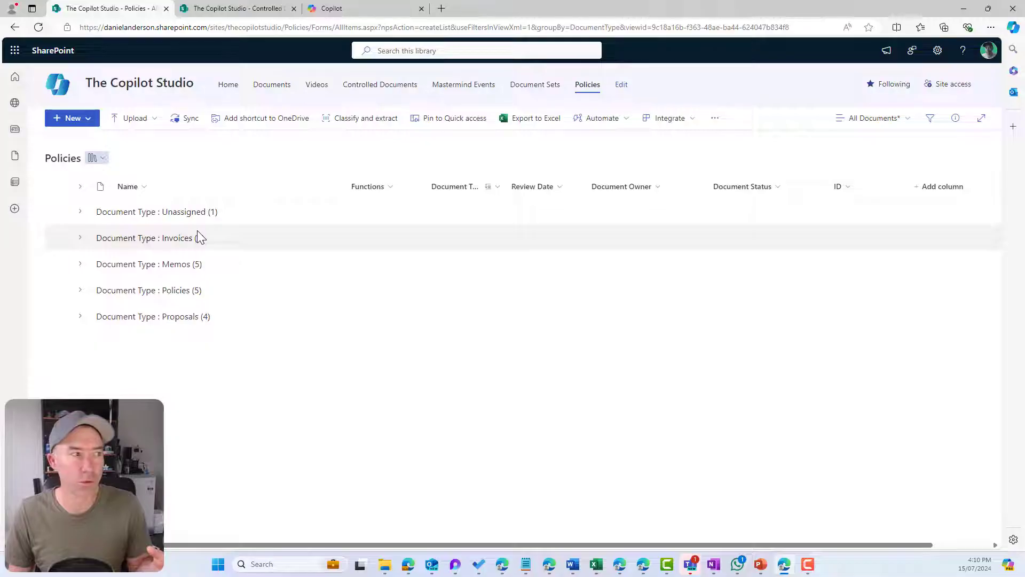
click(80, 212)
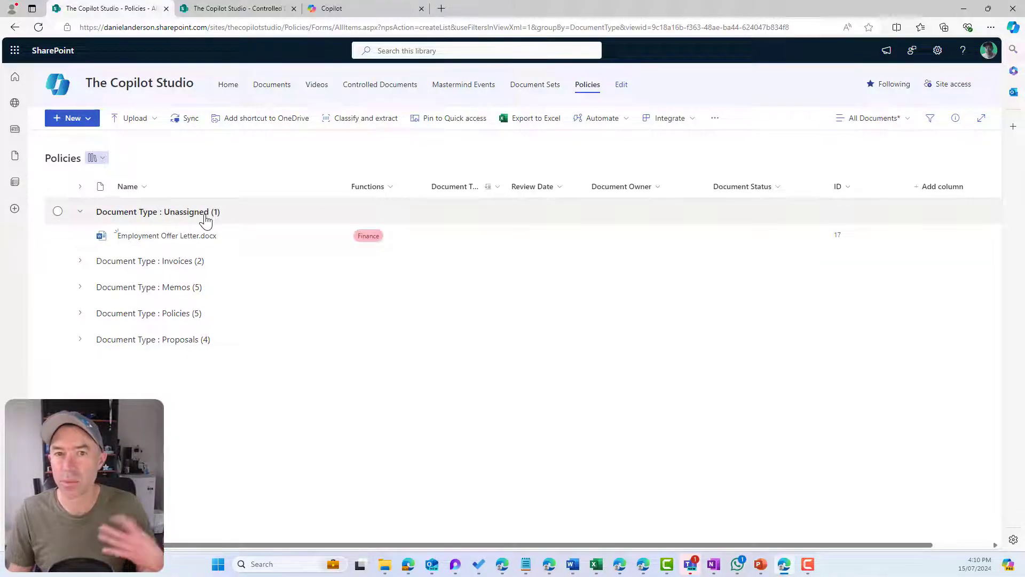
click(80, 211)
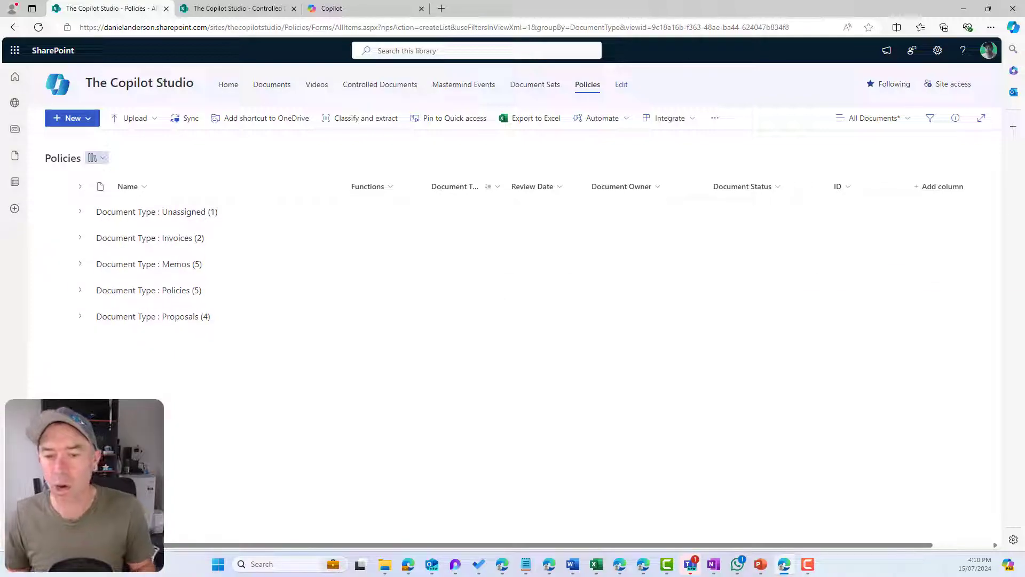
drag(1024, 480, 184, 289)
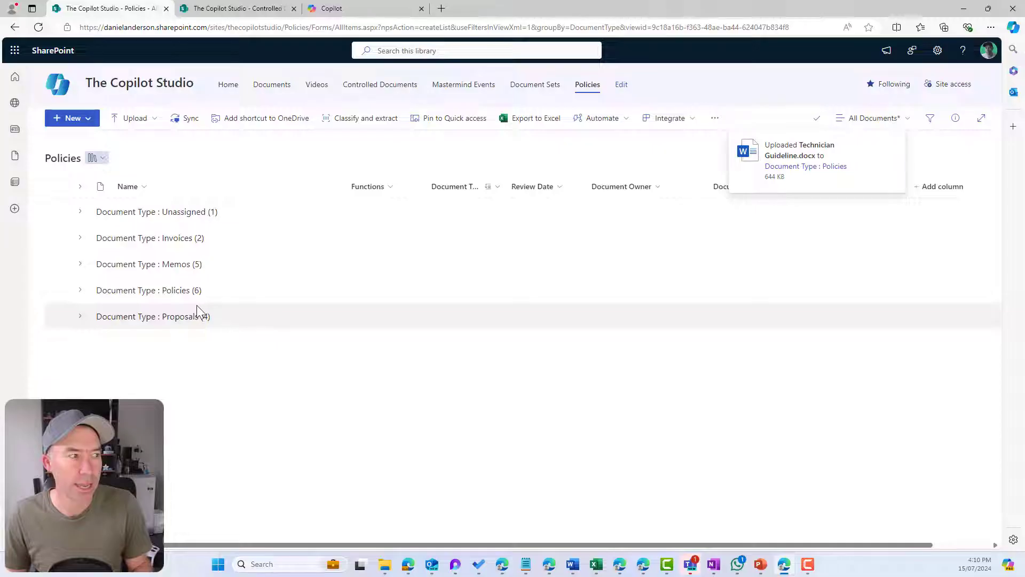
click(79, 291)
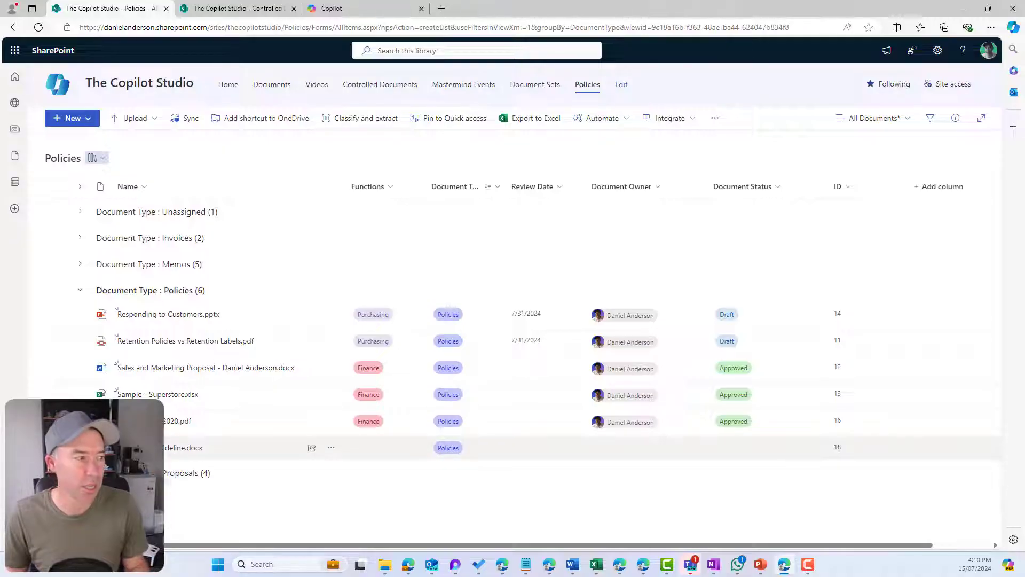
click(374, 447)
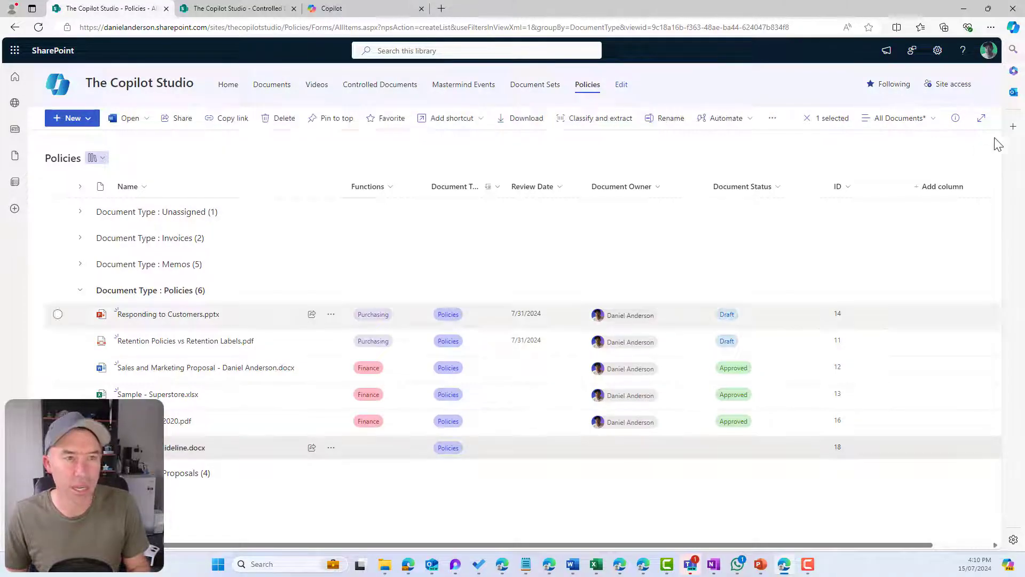
click(955, 118)
scroll(897, 289, down, 5)
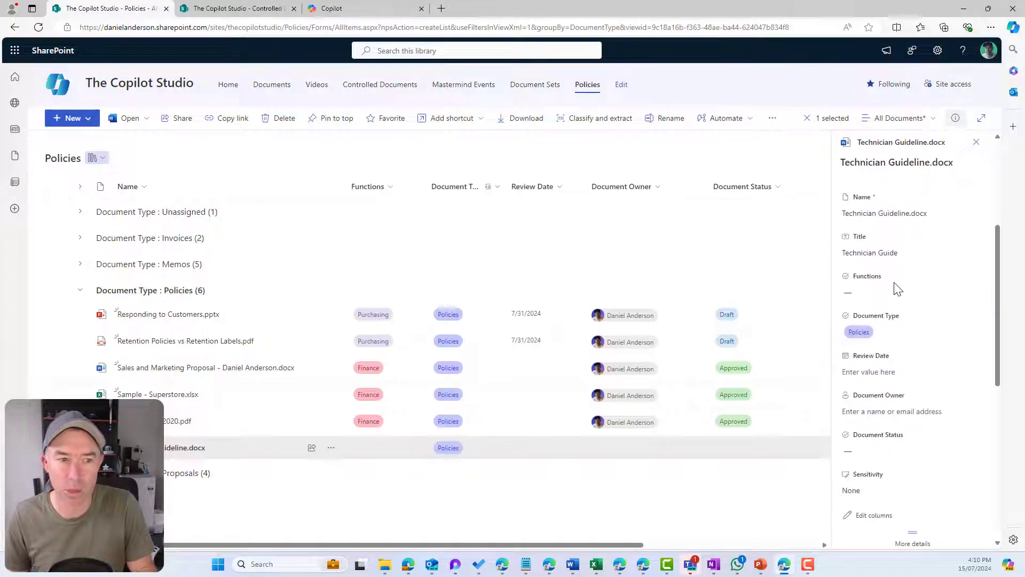
click(879, 241)
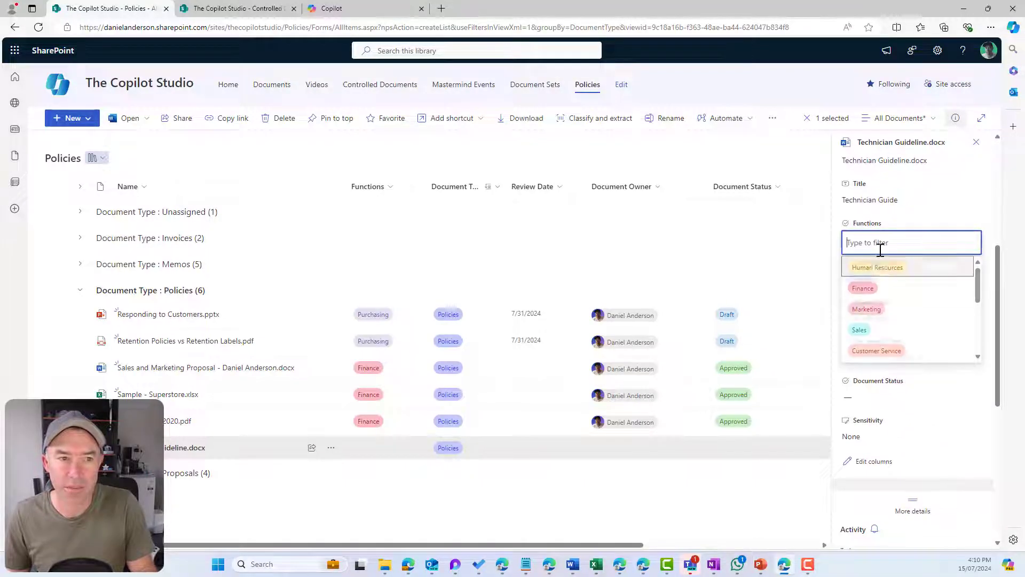
click(876, 288)
click(909, 367)
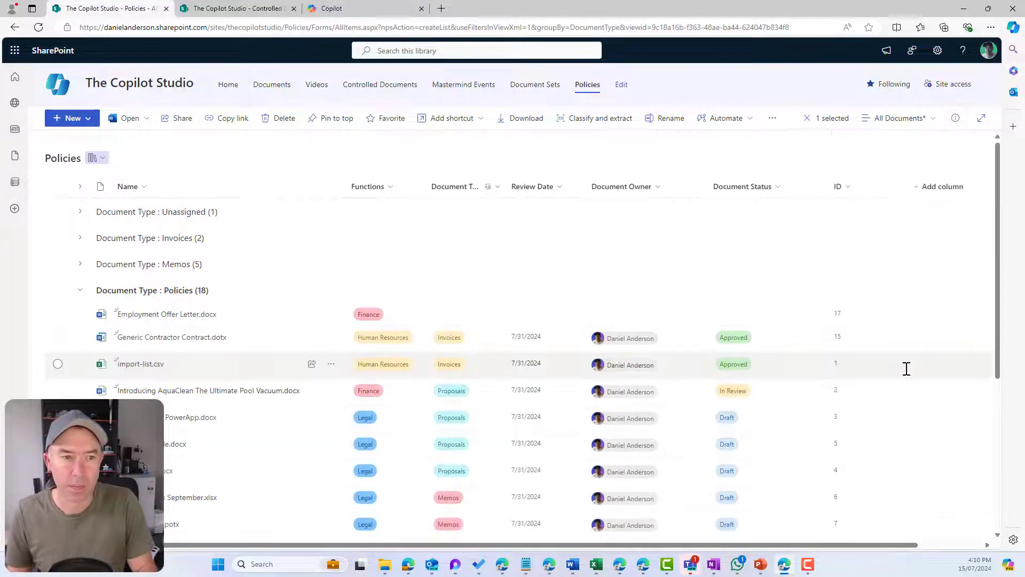
scroll(730, 336, down, 3)
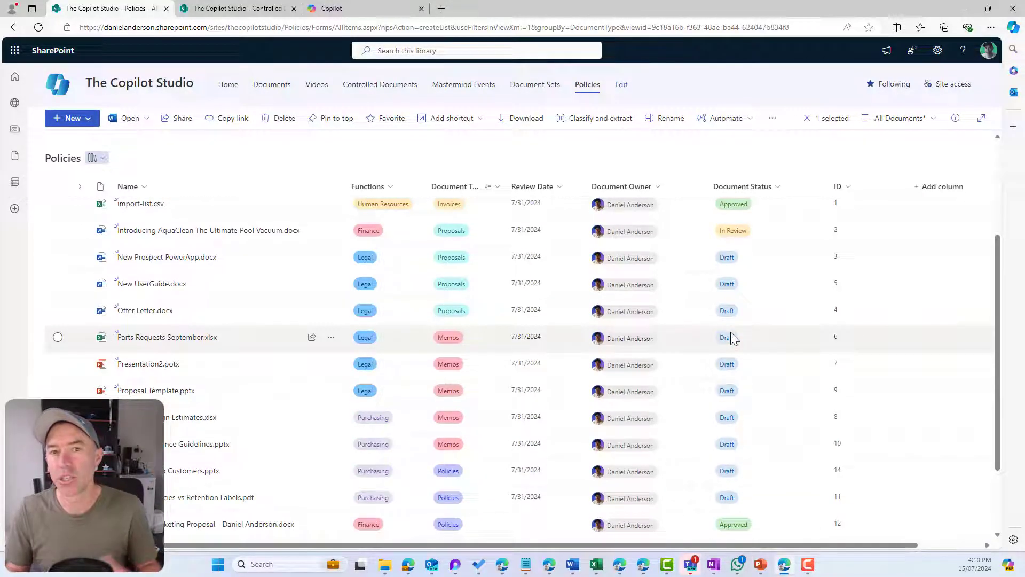